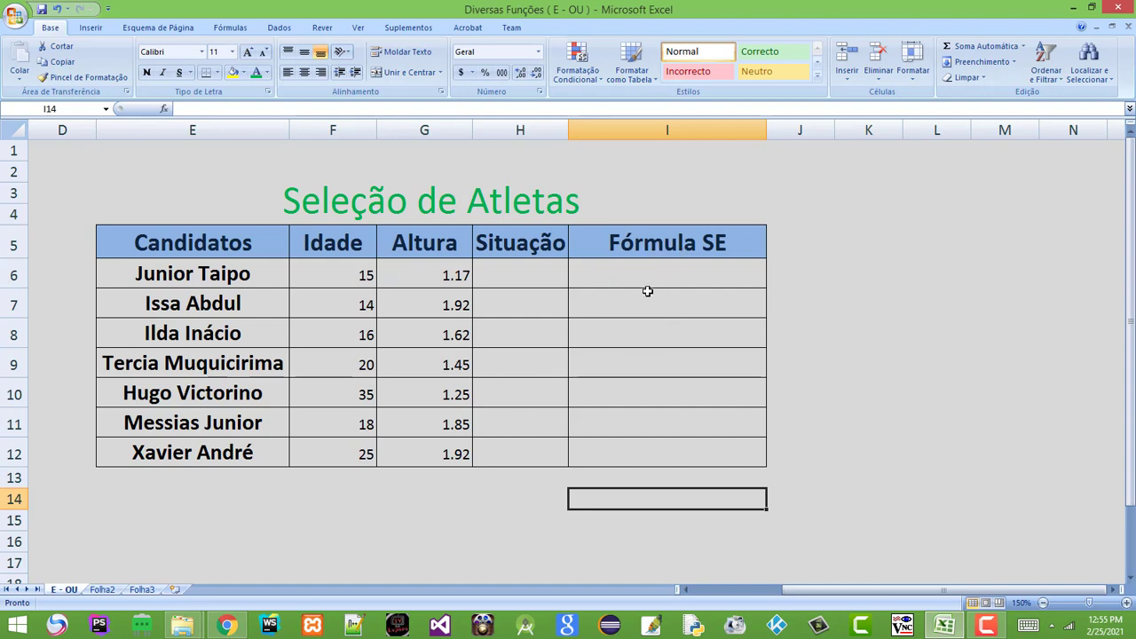
- Enter the formula =E(F6>15,G6>=1.65) in cell H6 to test the first candidate's age and height
{"action": "left_click", "coordinate": [512, 276]}
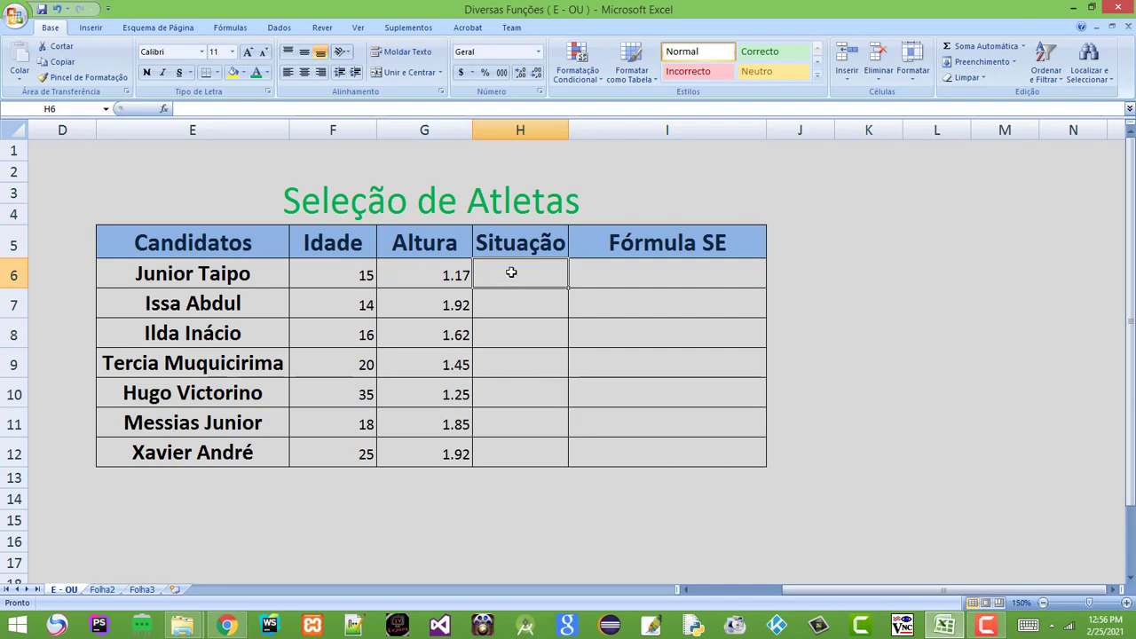
{"action": "type", "text": "="}
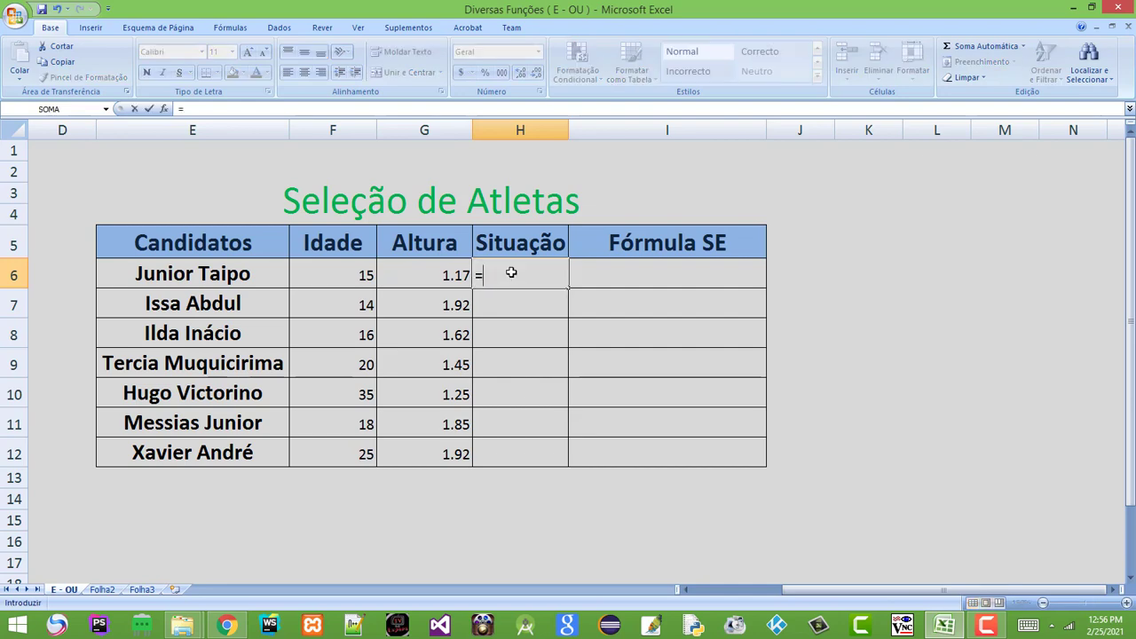
{"action": "type", "text": "e"}
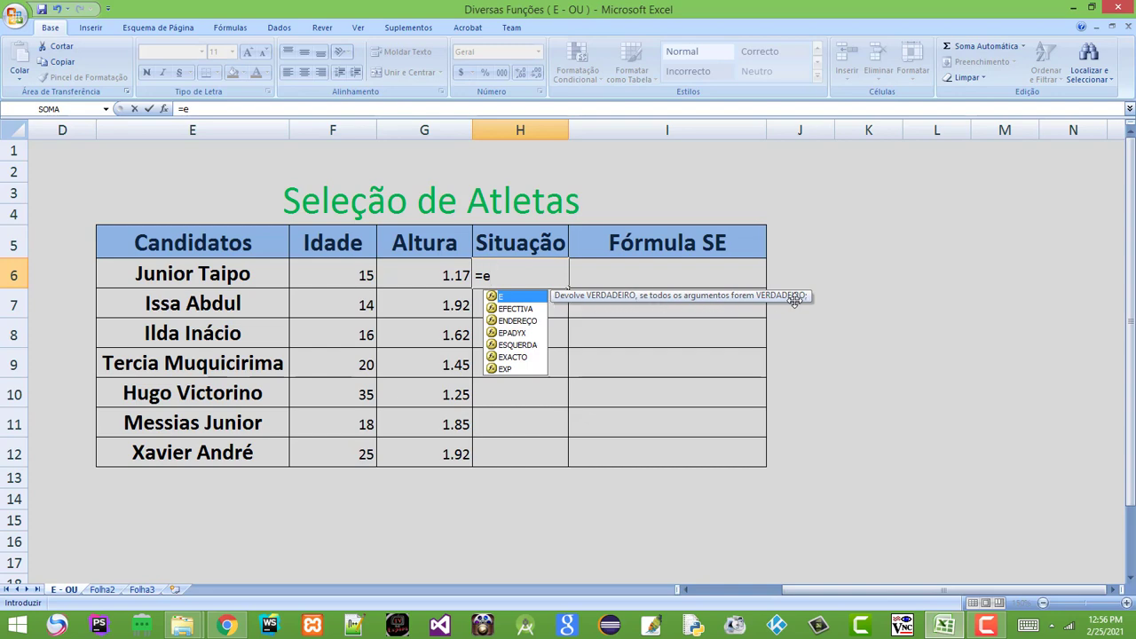
{"action": "key", "text": "Tab"}
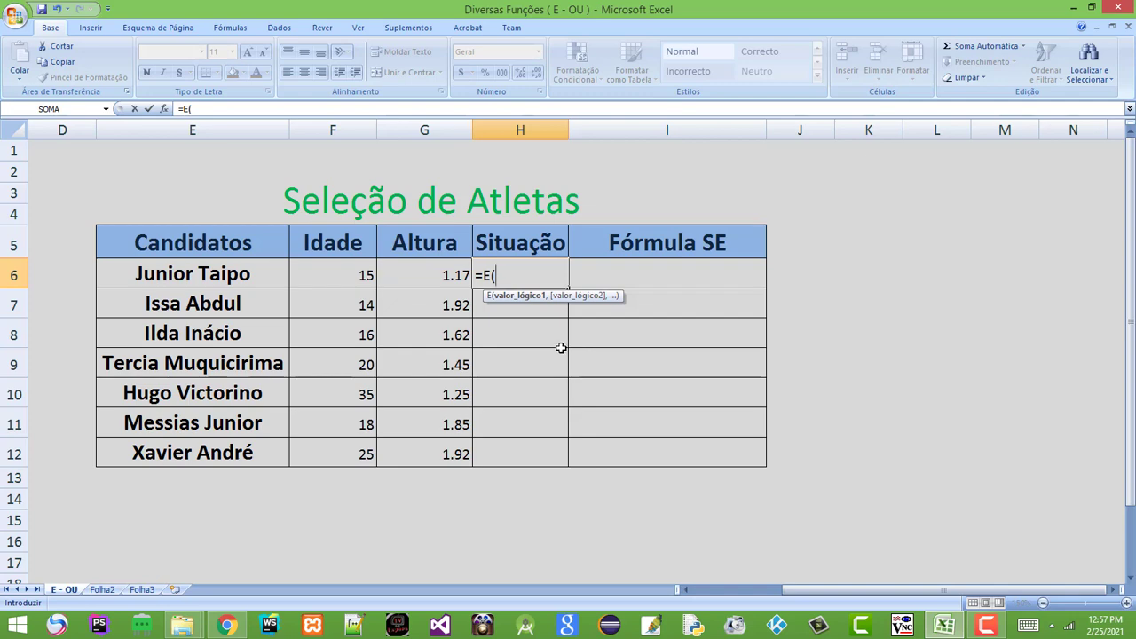
{"action": "left_click", "coordinate": [334, 277]}
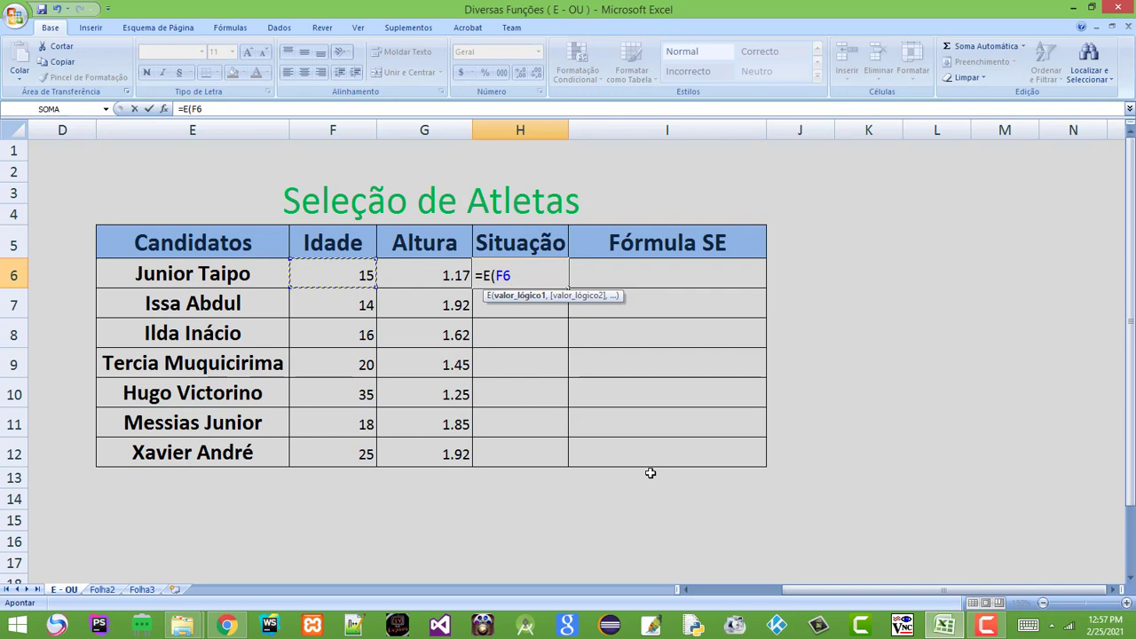
{"action": "type", "text": ">15"}
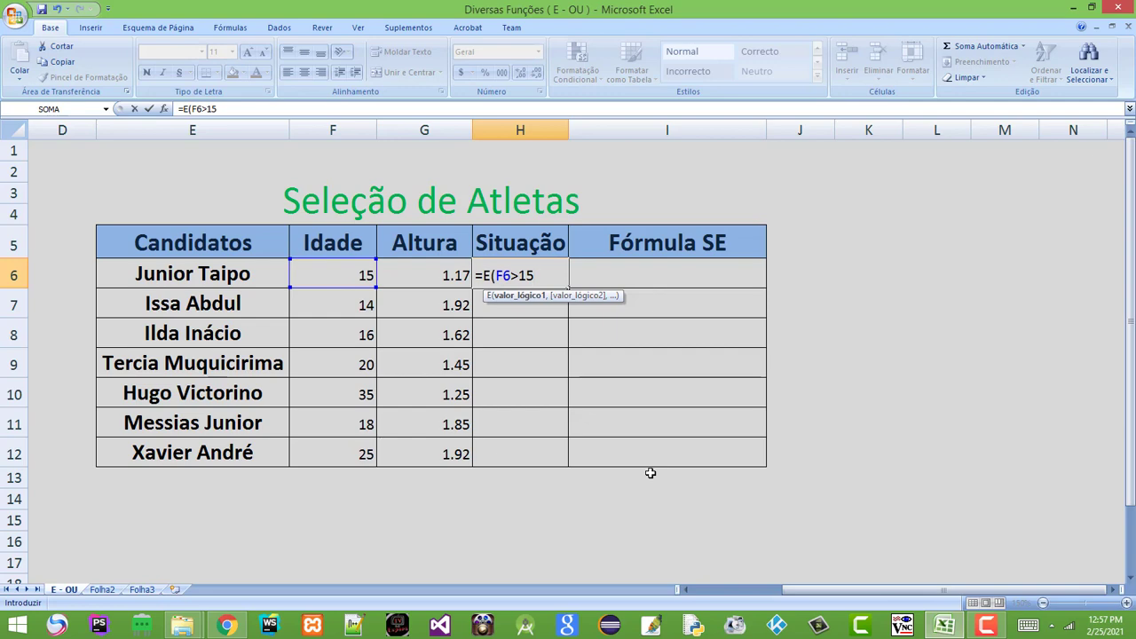
{"action": "type", "text": ","}
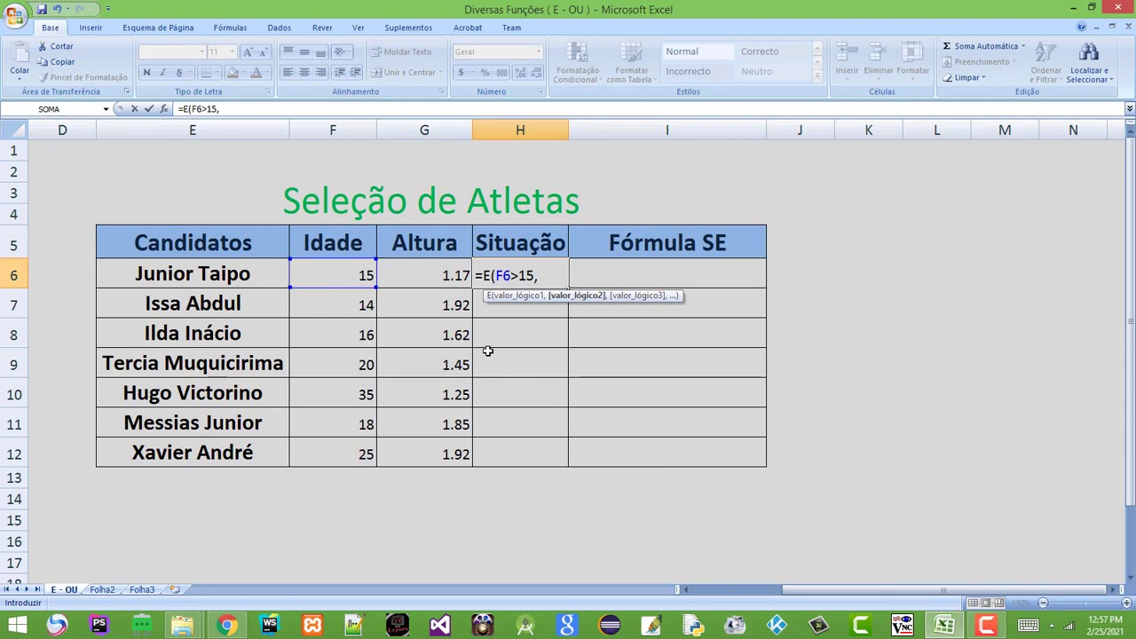
{"action": "left_click", "coordinate": [434, 276]}
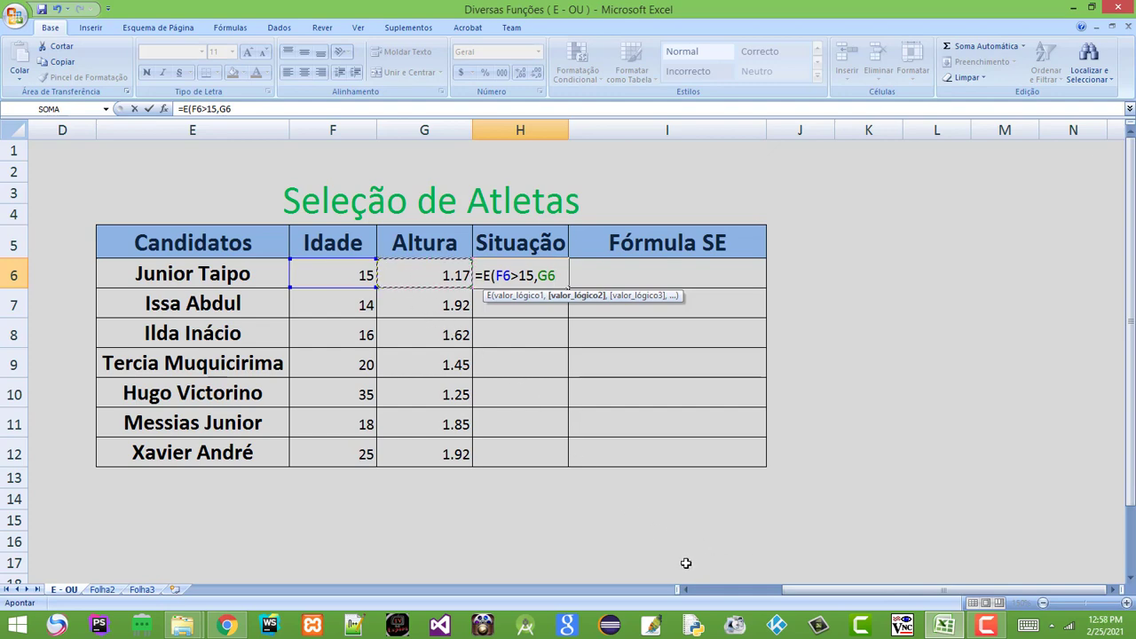
{"action": "type", "text": ">=1.65"}
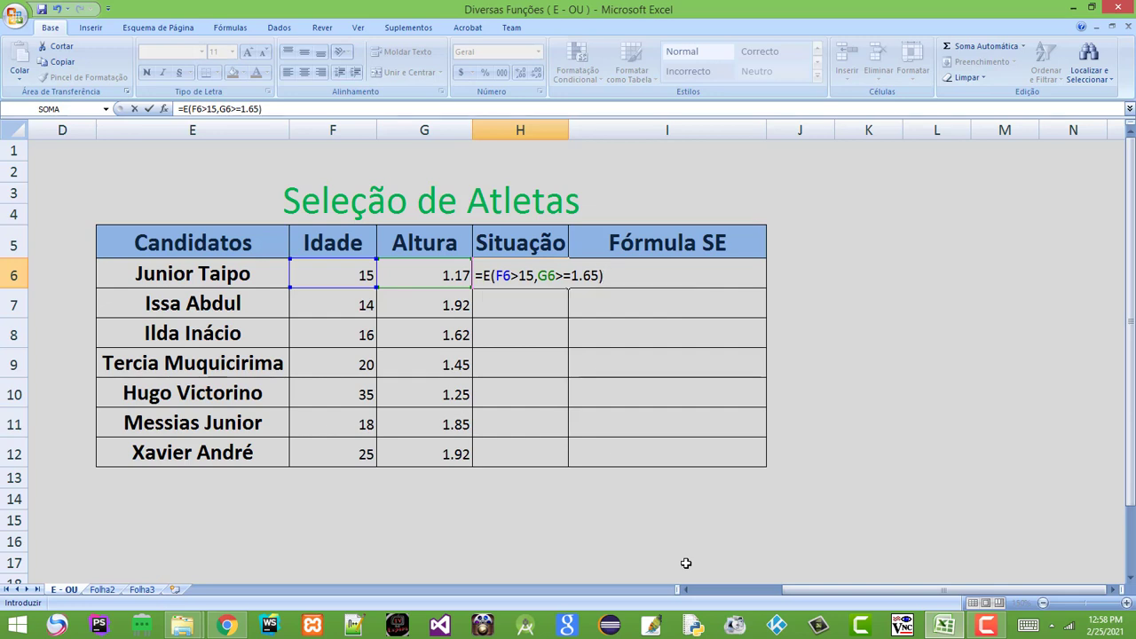
{"action": "key", "text": "Return"}
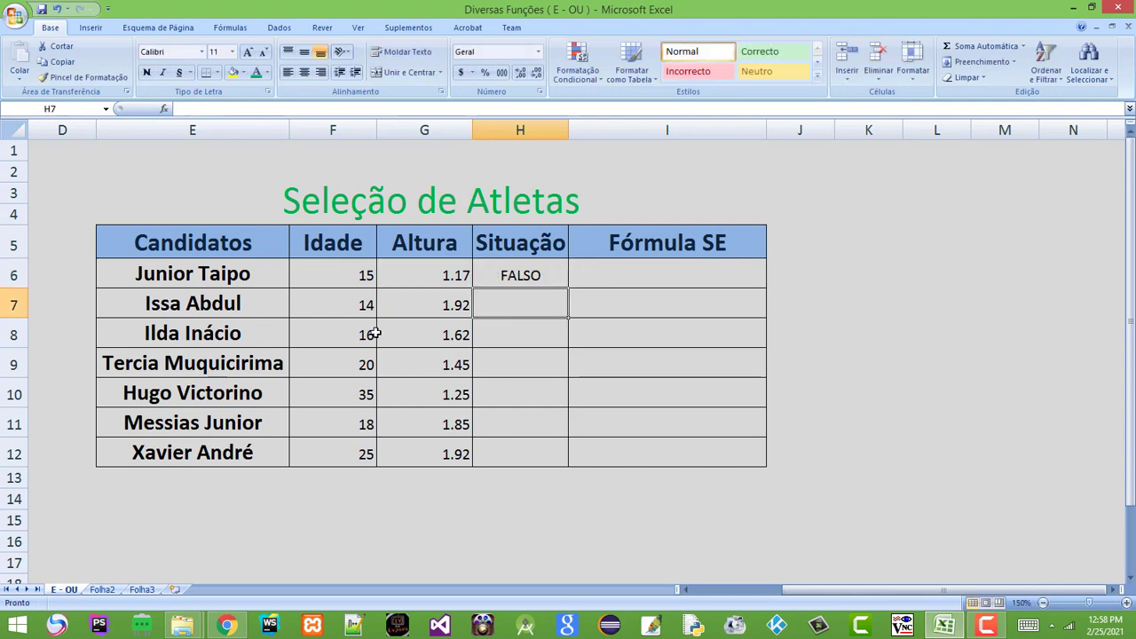
- Fill the E formula from H6 down the Situação column to H12
{"action": "left_click", "coordinate": [531, 273]}
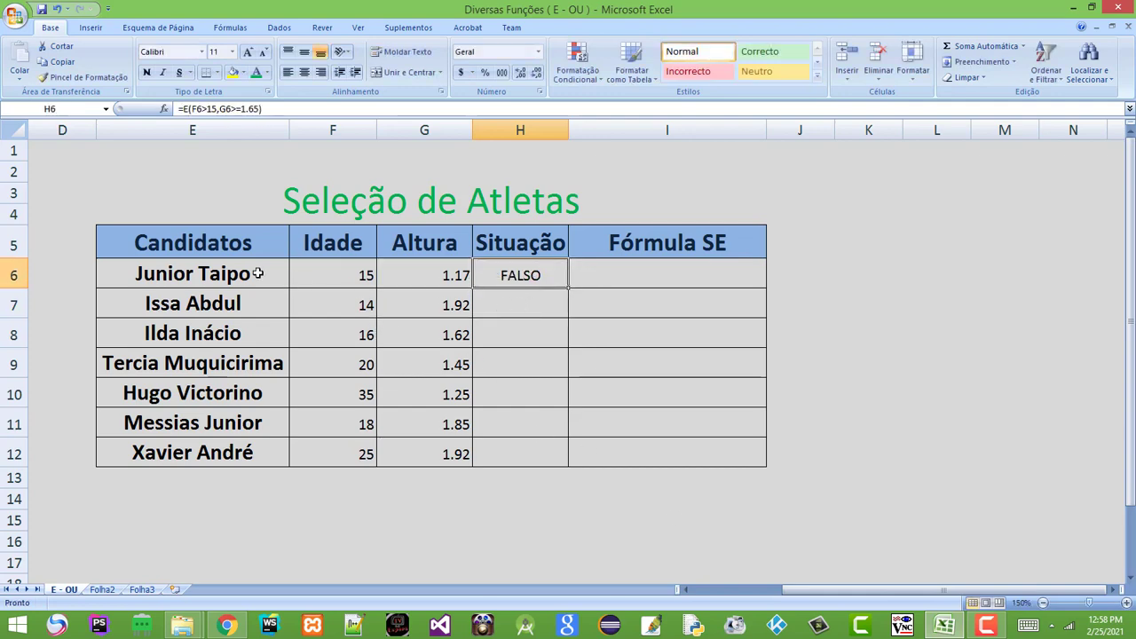
{"action": "double_click", "coordinate": [535, 276]}
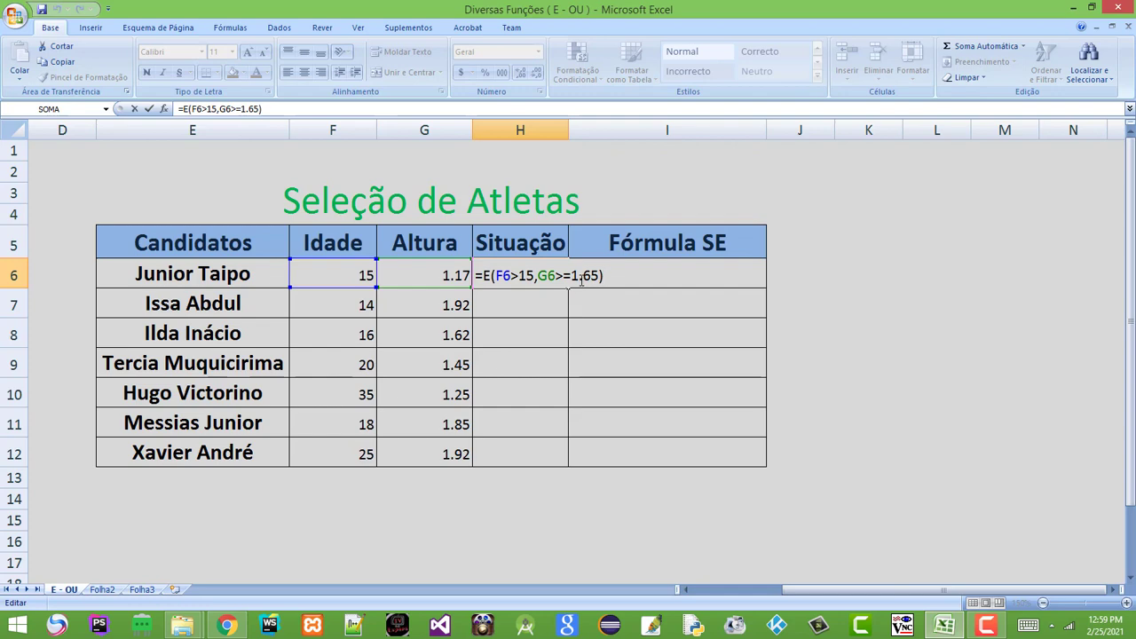
{"action": "key", "text": "Return"}
{"action": "left_click", "coordinate": [514, 277]}
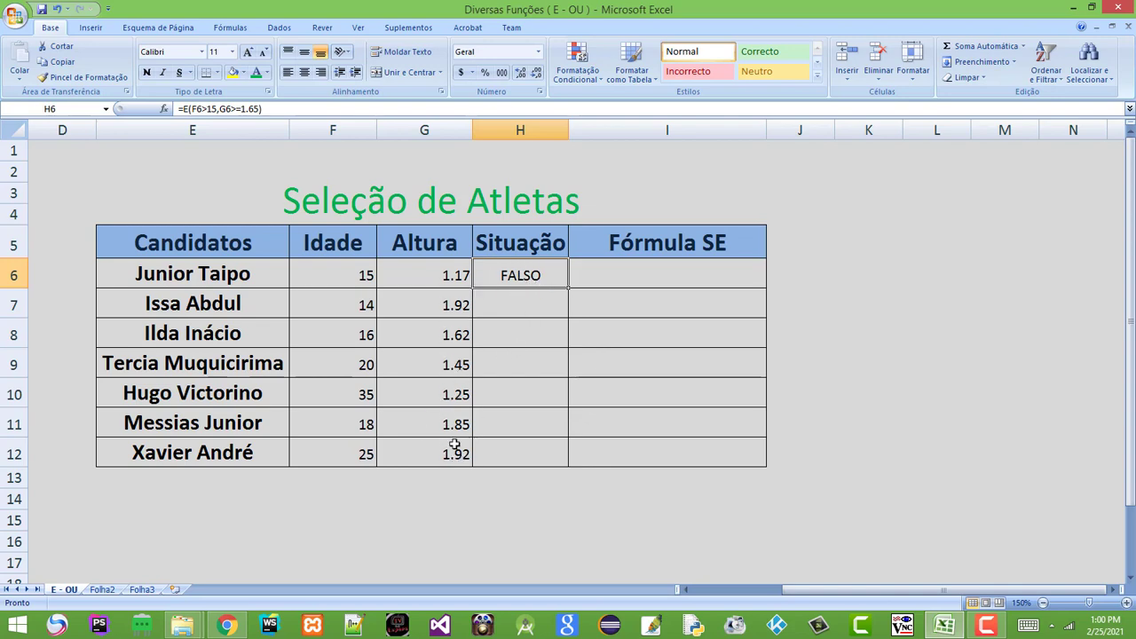
{"action": "double_click", "coordinate": [569, 287]}
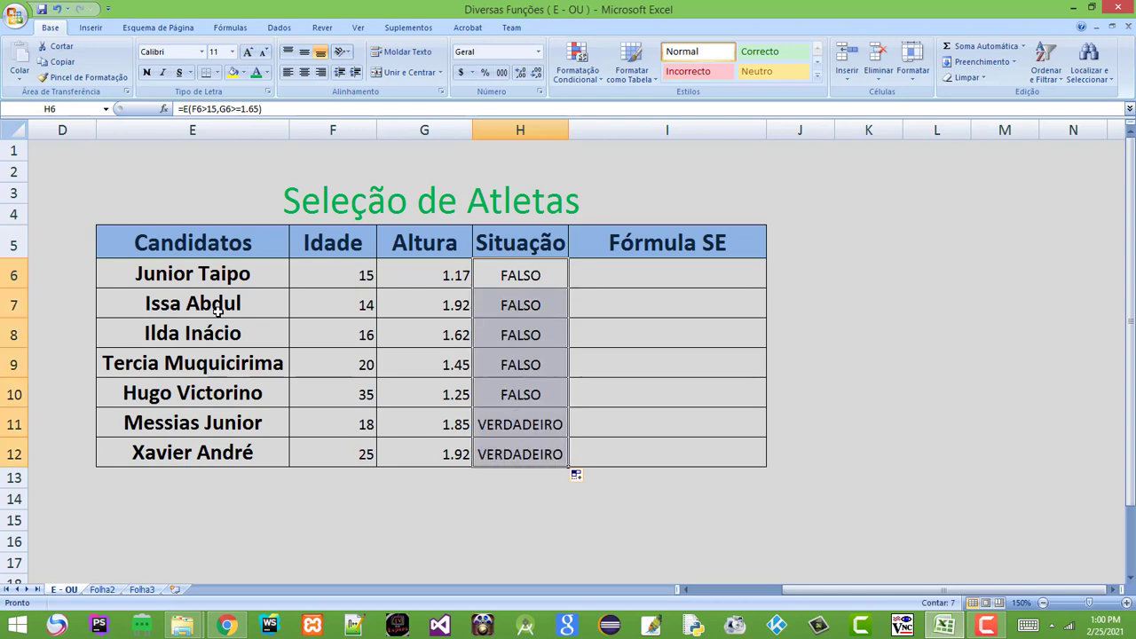
- Compare the Situação results in rows 6 to 8 with the candidates' Idade and Altura values
{"action": "left_click", "coordinate": [522, 279]}
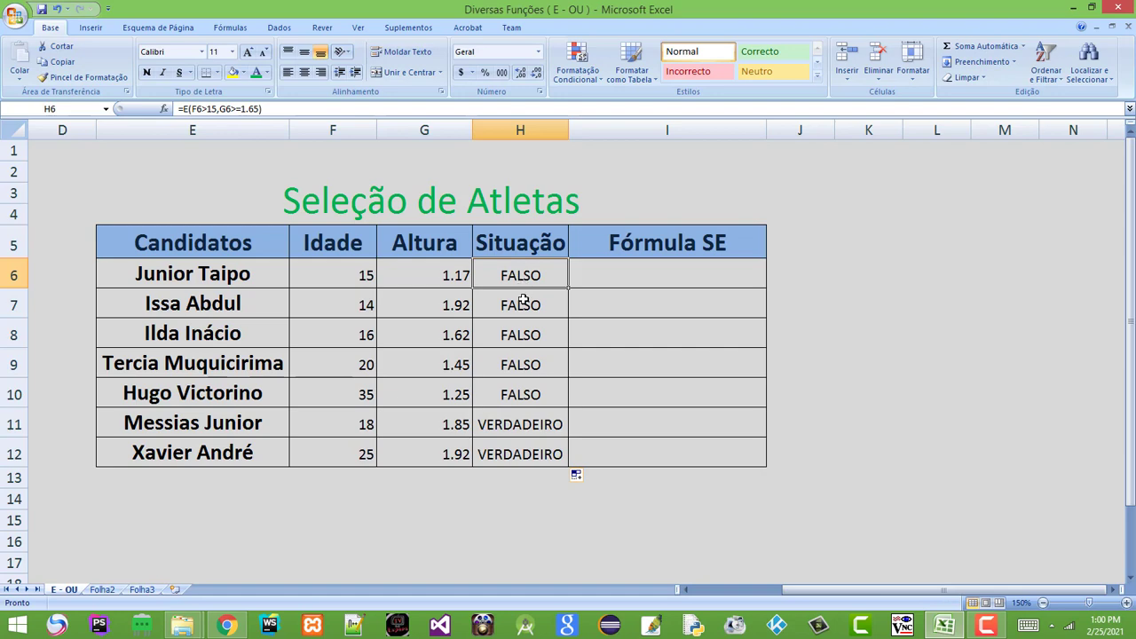
{"action": "left_click", "coordinate": [523, 299]}
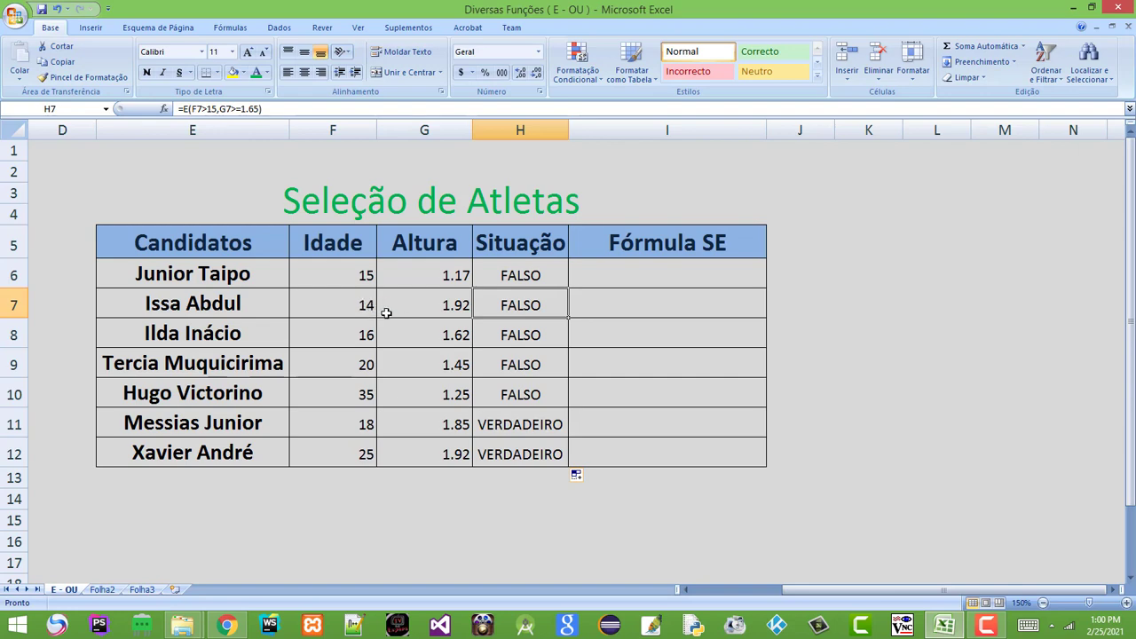
{"action": "left_click", "coordinate": [354, 307]}
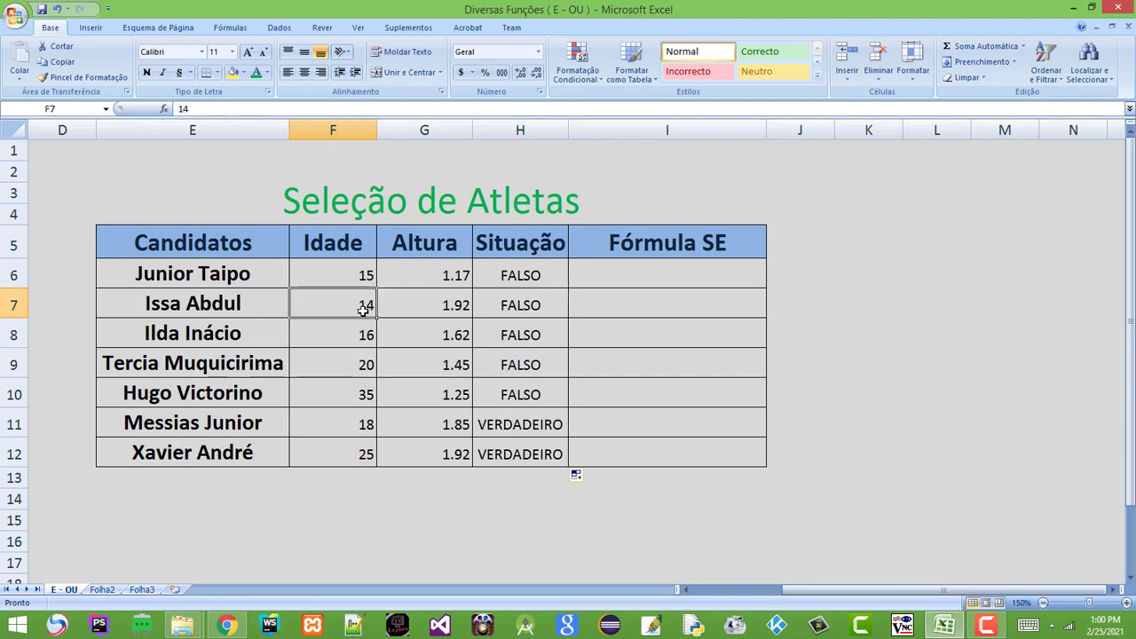
{"action": "left_click", "coordinate": [426, 305]}
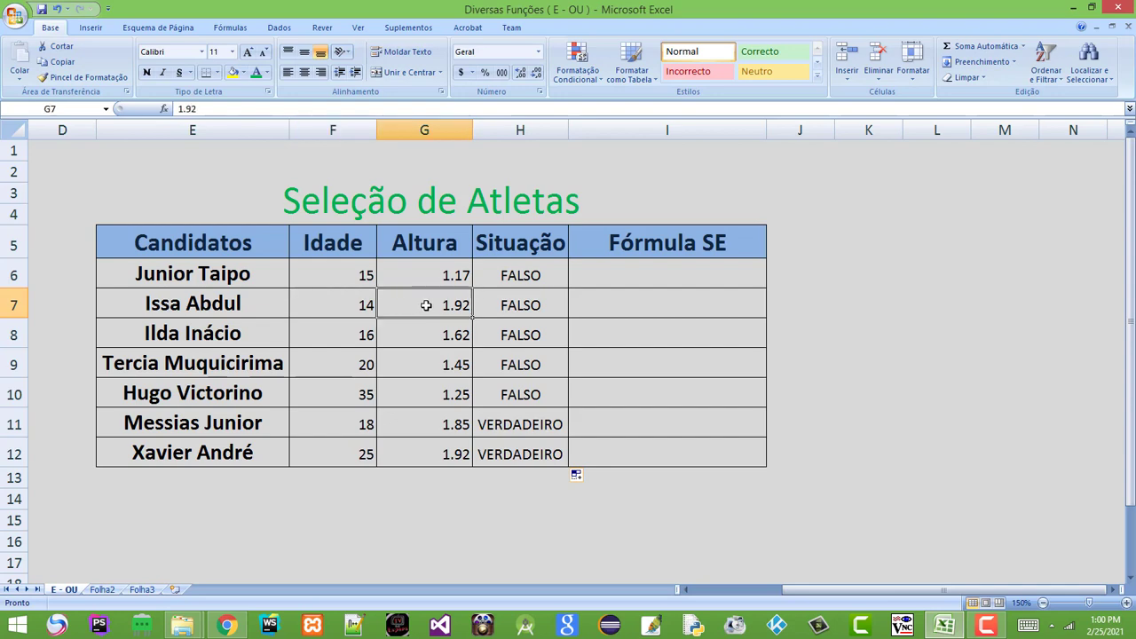
{"action": "left_click", "coordinate": [352, 309]}
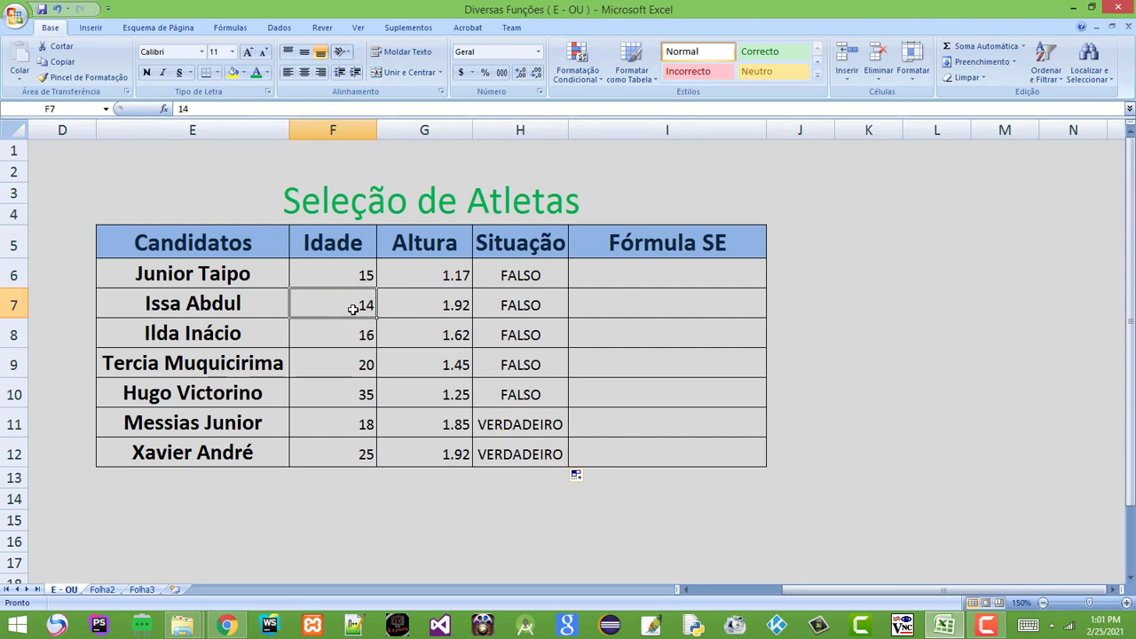
{"action": "left_click", "coordinate": [532, 305]}
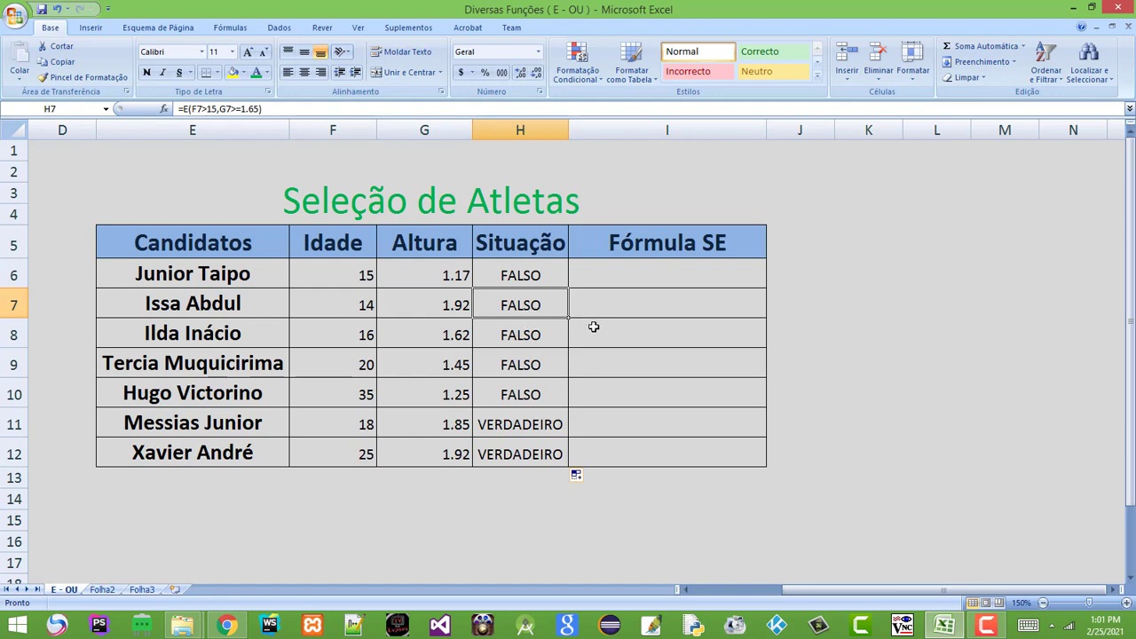
{"action": "left_click", "coordinate": [537, 335]}
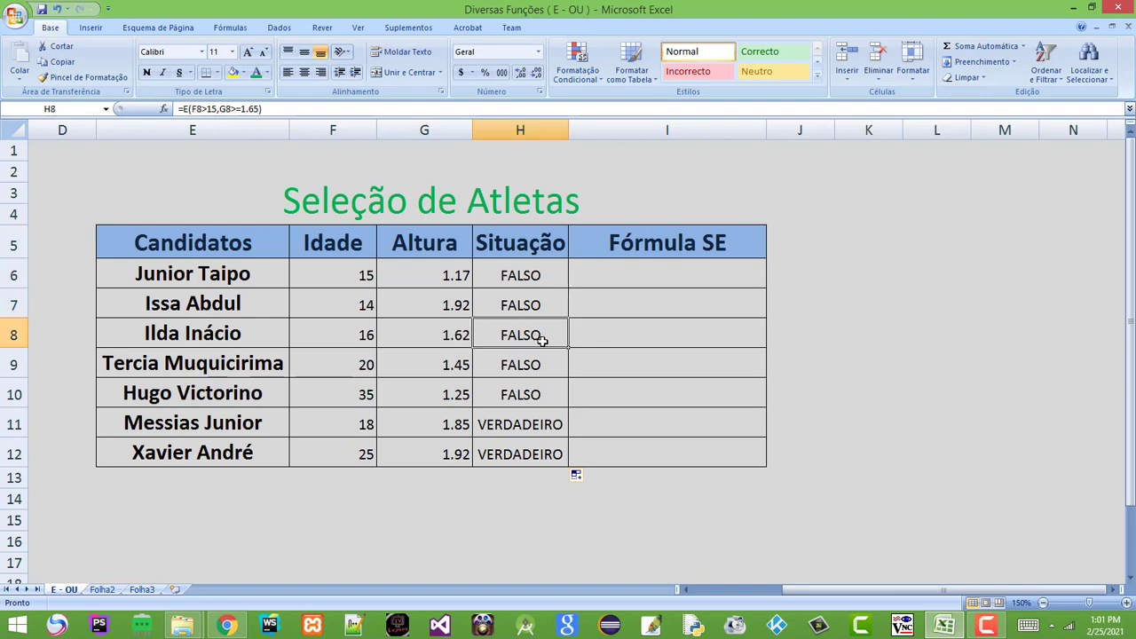
{"action": "left_click", "coordinate": [357, 335]}
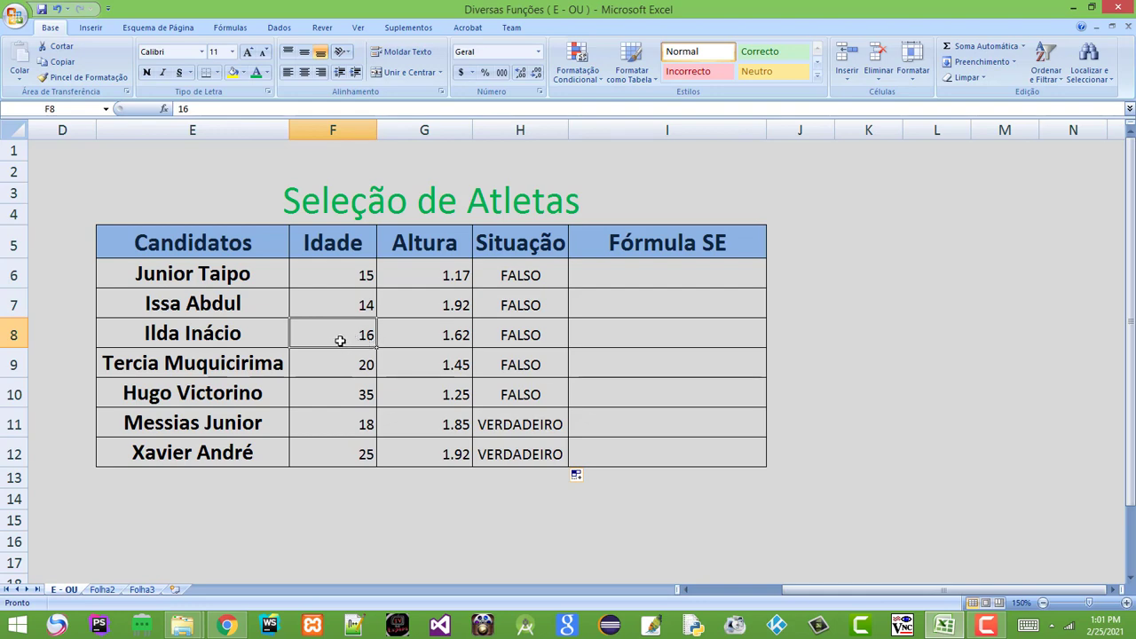
{"action": "left_click", "coordinate": [446, 336]}
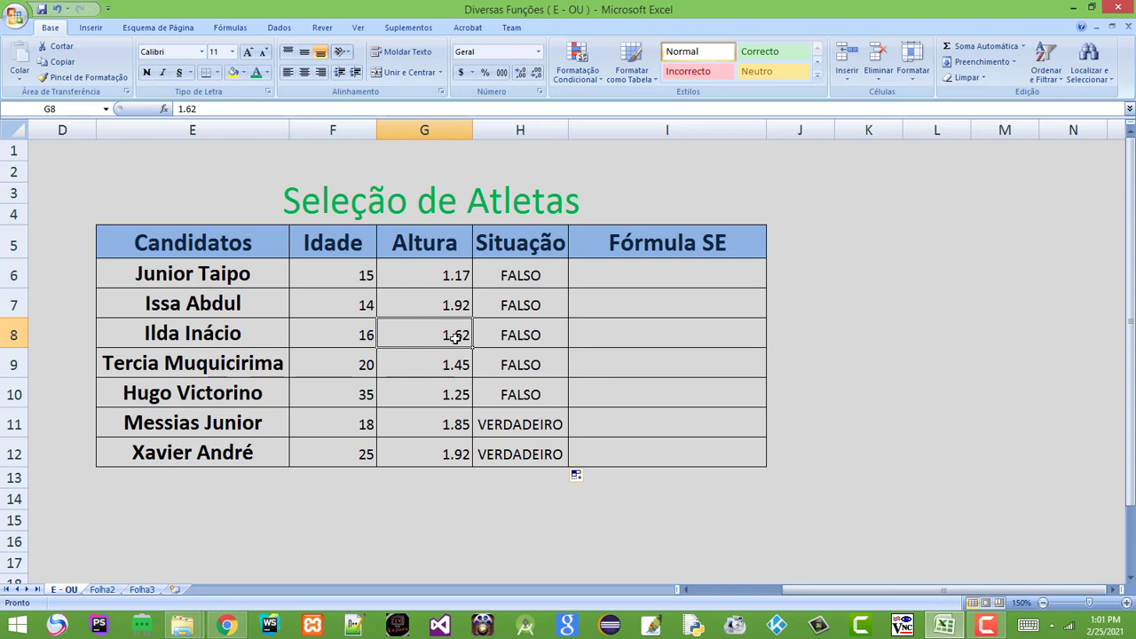
{"action": "left_click", "coordinate": [536, 335]}
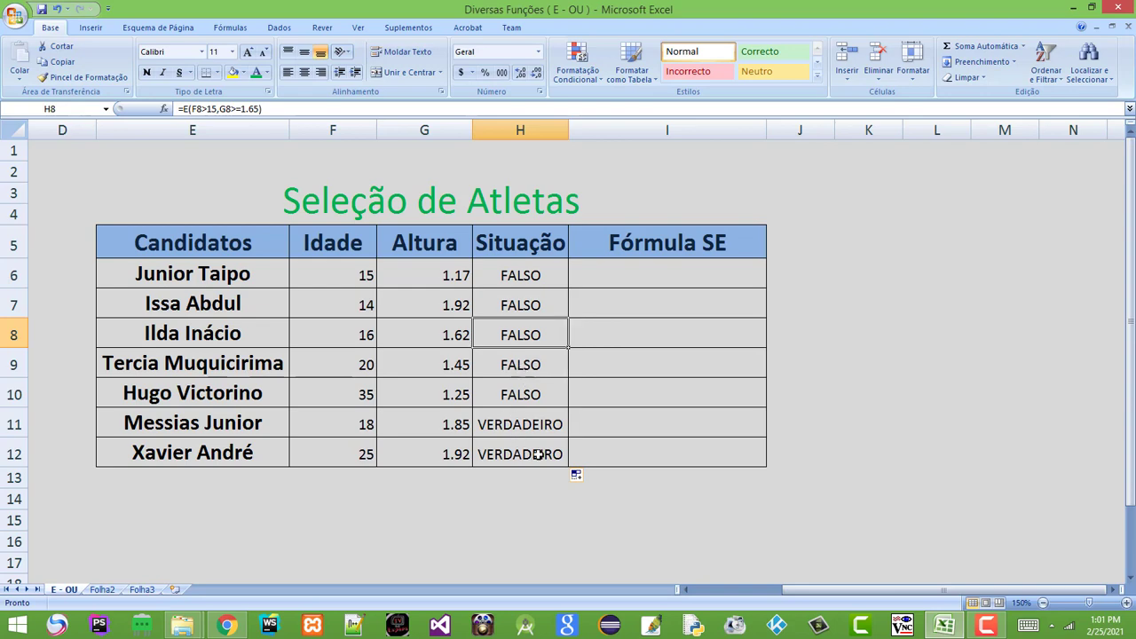
- Compare the Situação results in rows 11 and 12 with those candidates' Idade and Altura values
{"action": "left_click", "coordinate": [531, 423]}
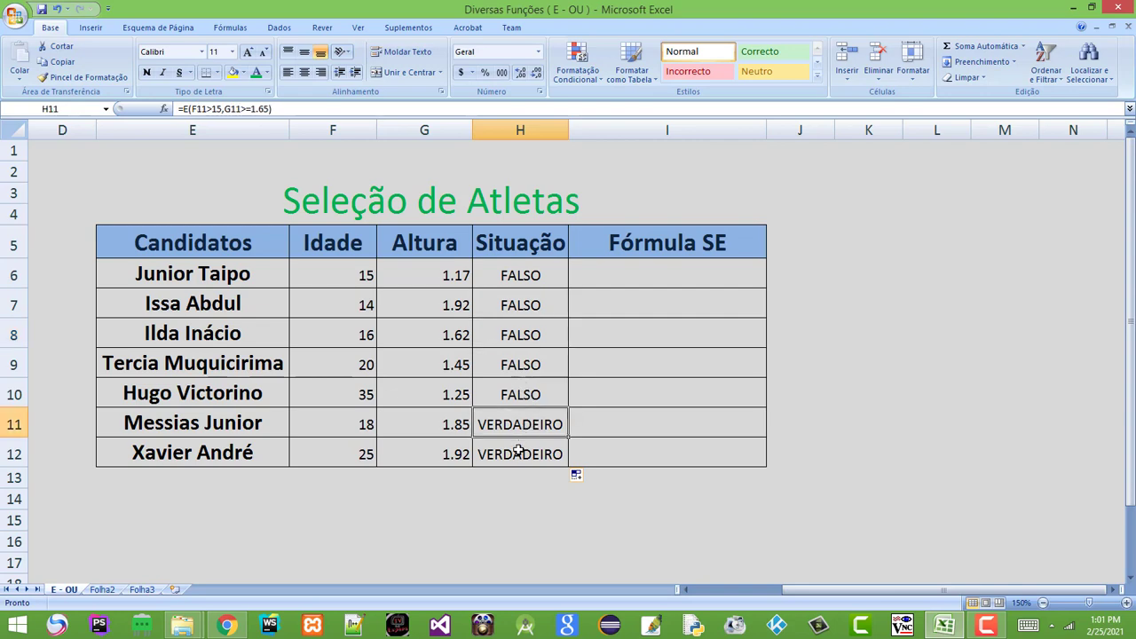
{"action": "left_click", "coordinate": [518, 449]}
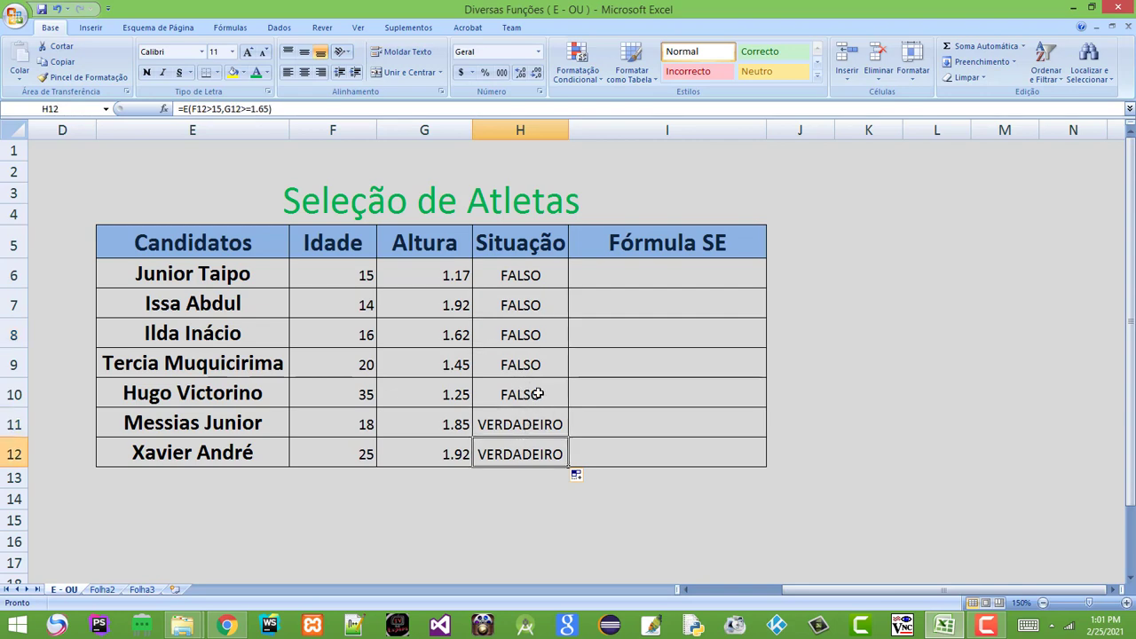
{"action": "left_click", "coordinate": [526, 431]}
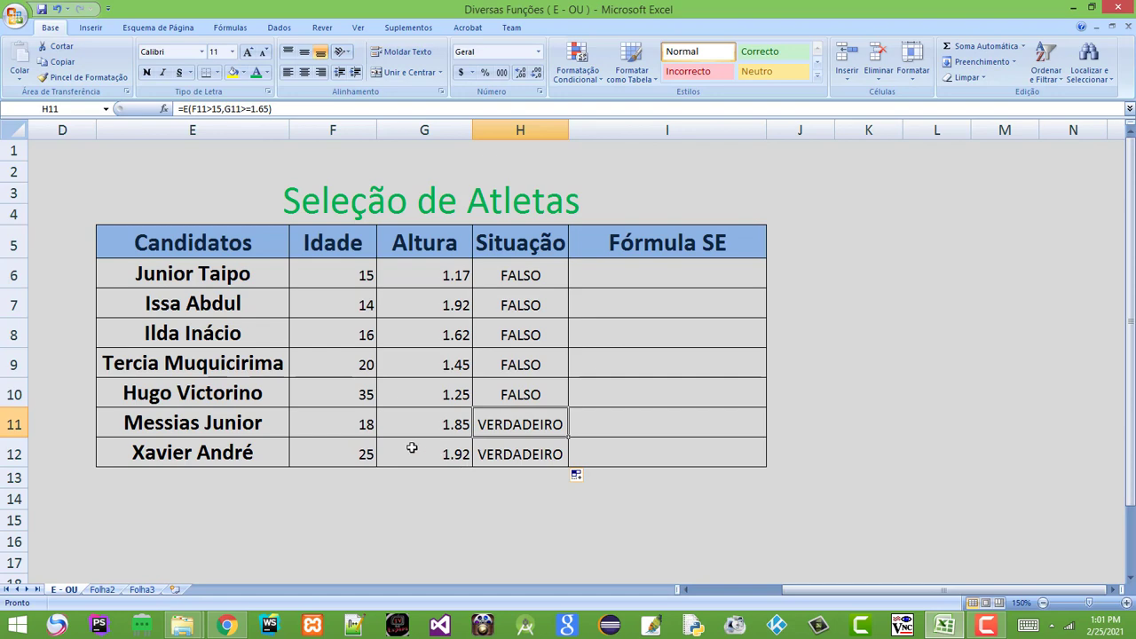
{"action": "left_click", "coordinate": [366, 428]}
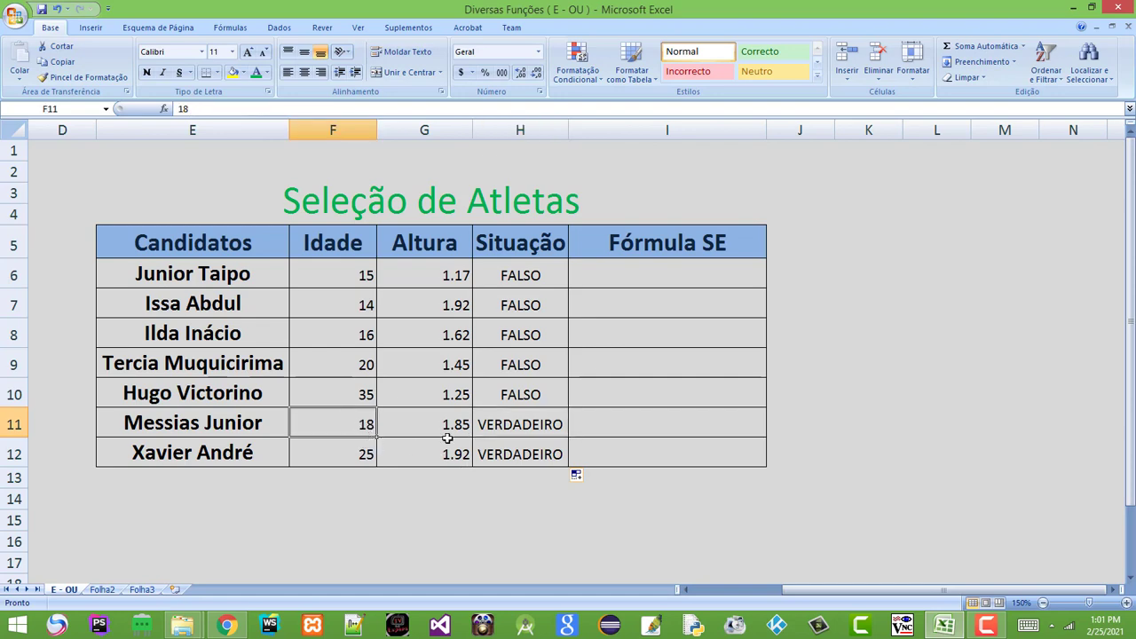
{"action": "left_click", "coordinate": [532, 427]}
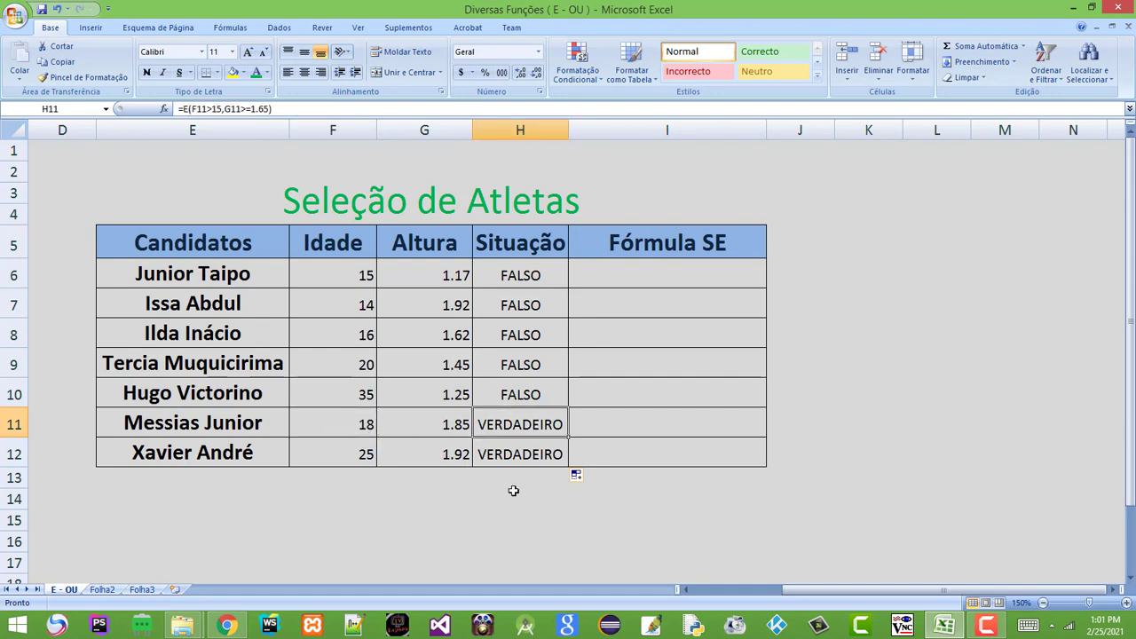
{"action": "left_click", "coordinate": [347, 427]}
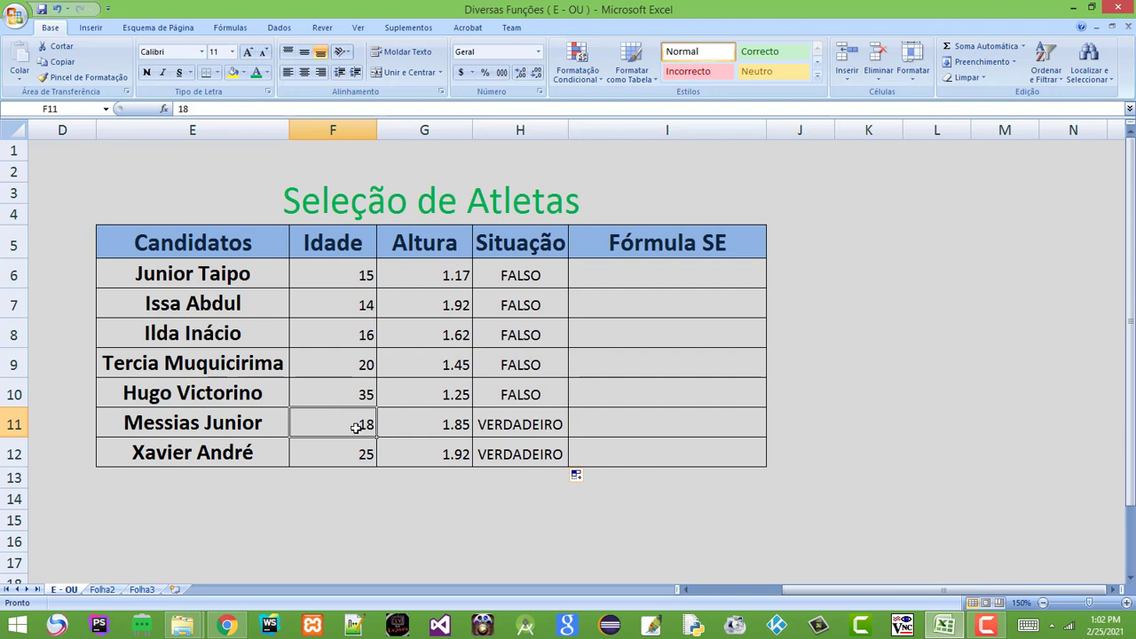
{"action": "left_click", "coordinate": [424, 429]}
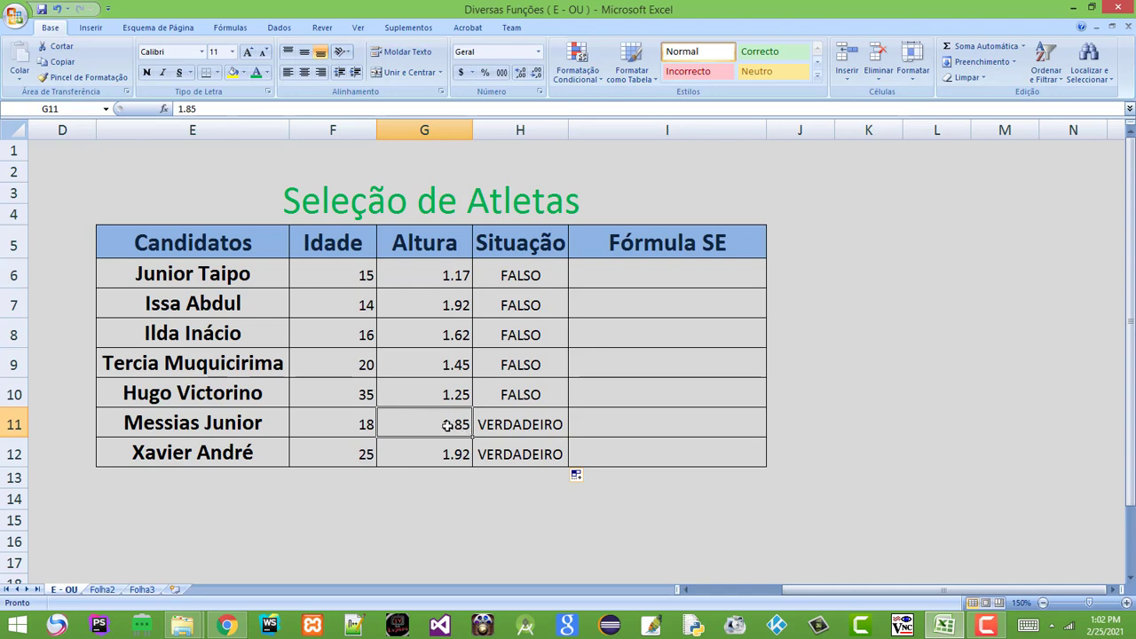
{"action": "left_click", "coordinate": [339, 424]}
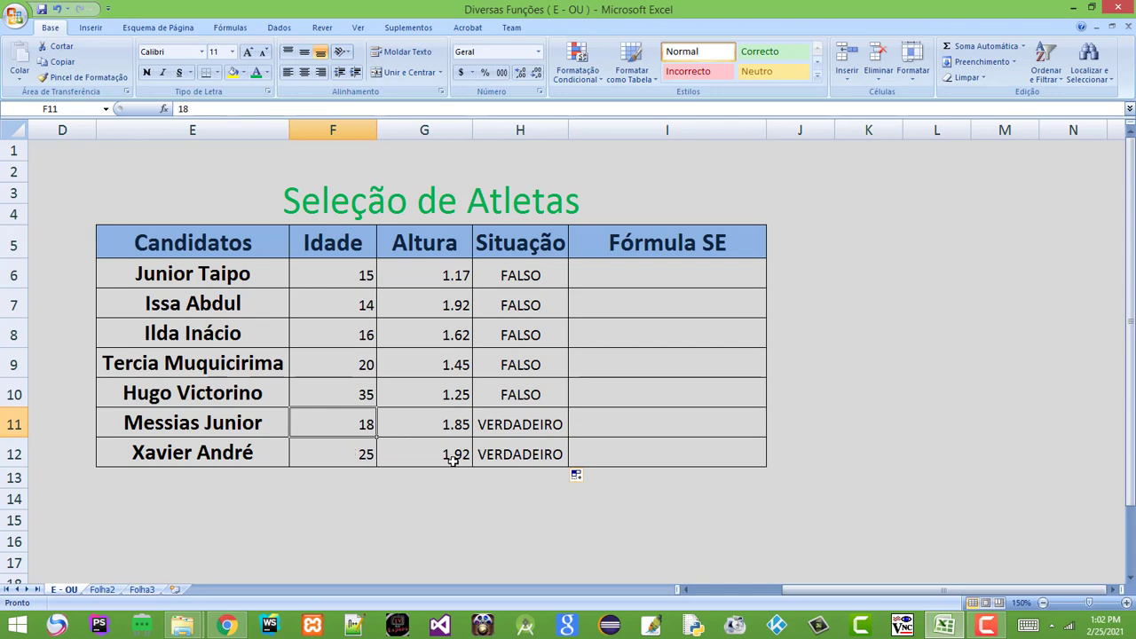
{"action": "left_click", "coordinate": [441, 427]}
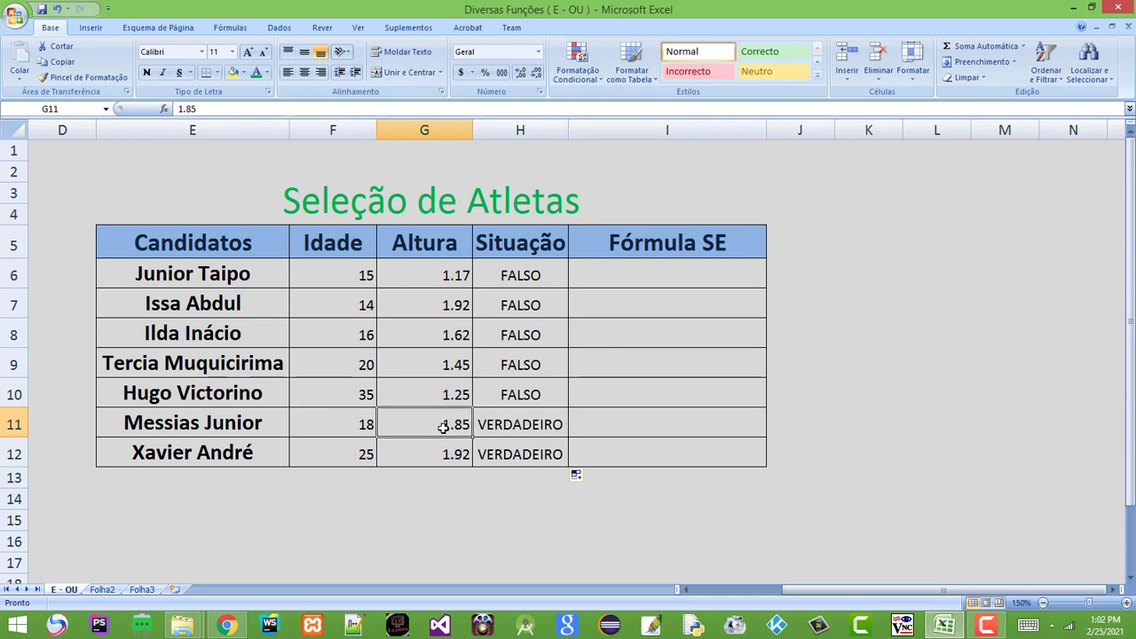
{"action": "left_click", "coordinate": [356, 425]}
{"action": "left_click", "coordinate": [446, 428]}
{"action": "left_click", "coordinate": [551, 423]}
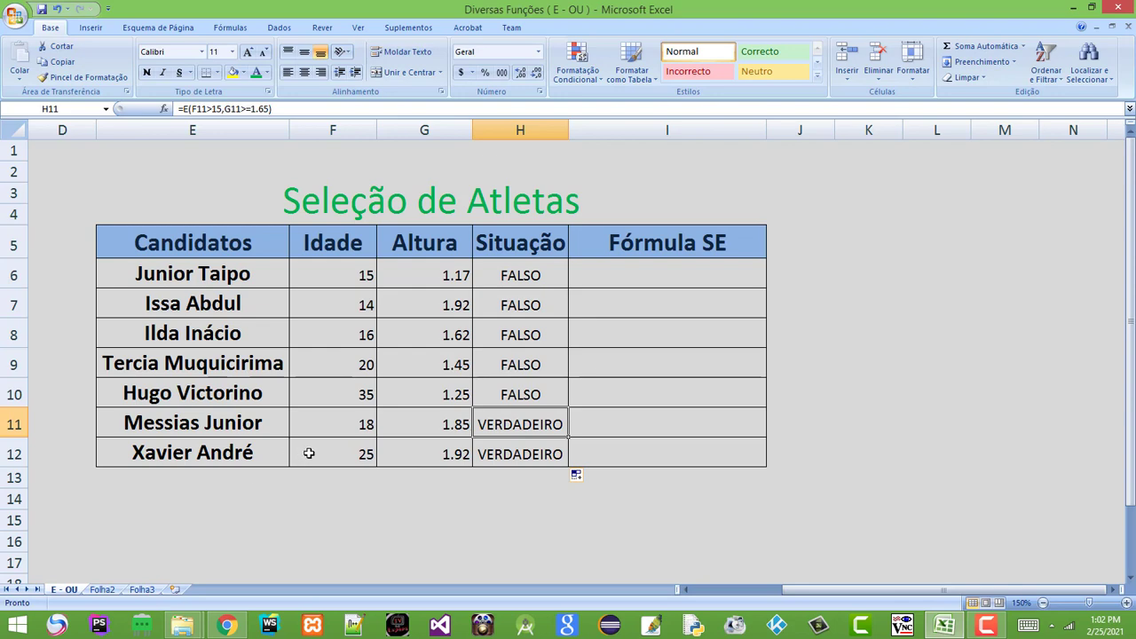
{"action": "left_click", "coordinate": [352, 460]}
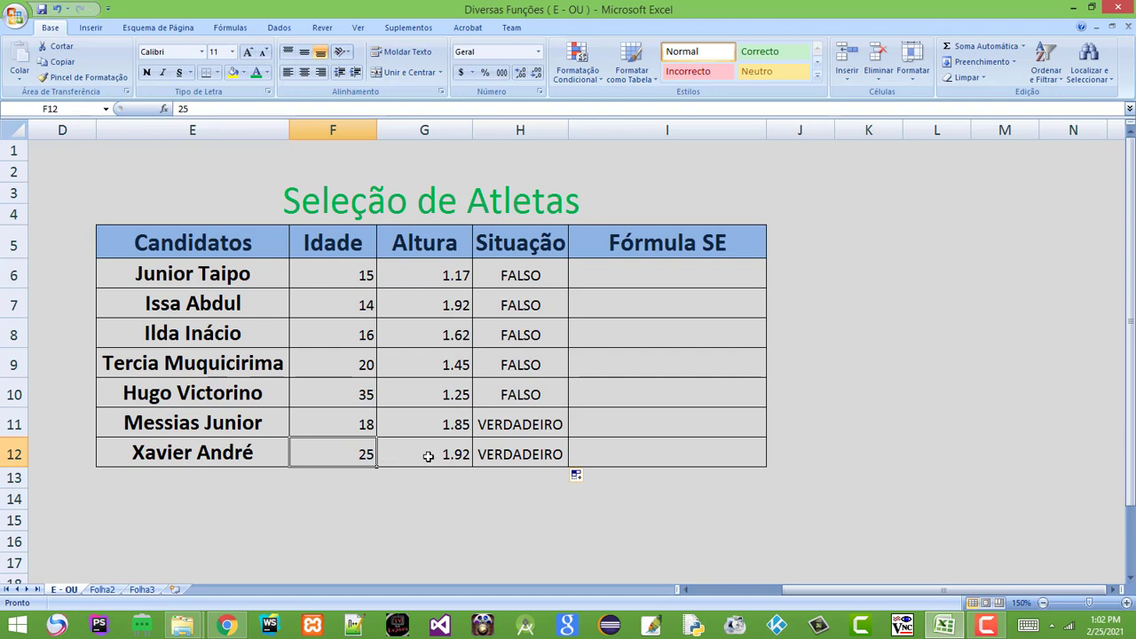
{"action": "left_click", "coordinate": [524, 454]}
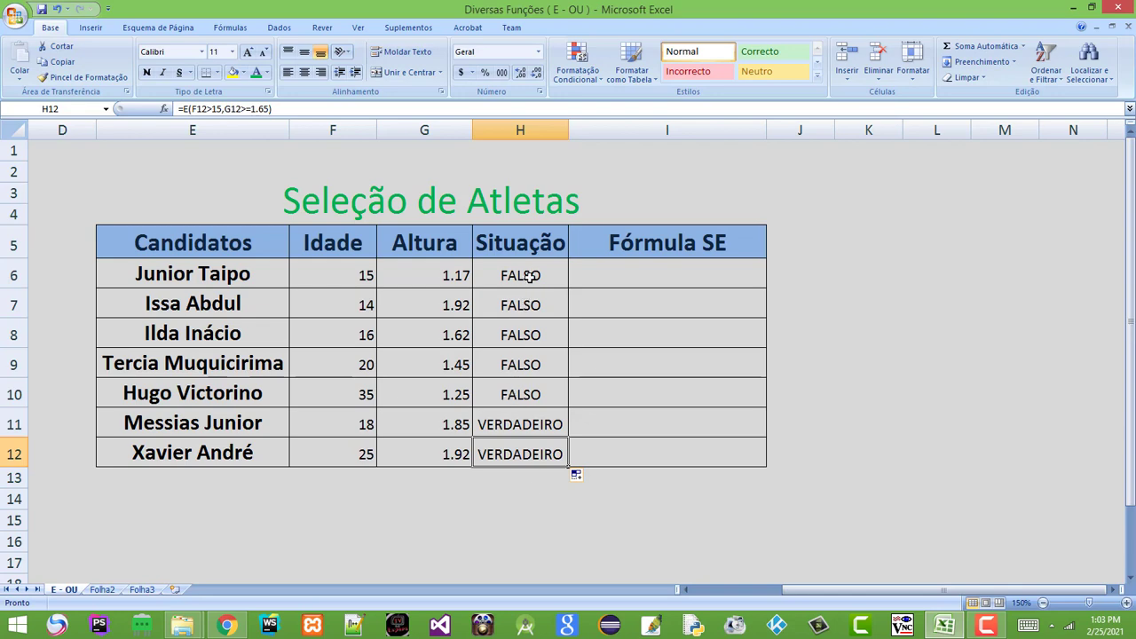
- Clear the Situação results in H6:H12 and start a new formula in cell H6
{"action": "left_click_drag", "start_coordinate": [530, 276], "coordinate": [529, 443]}
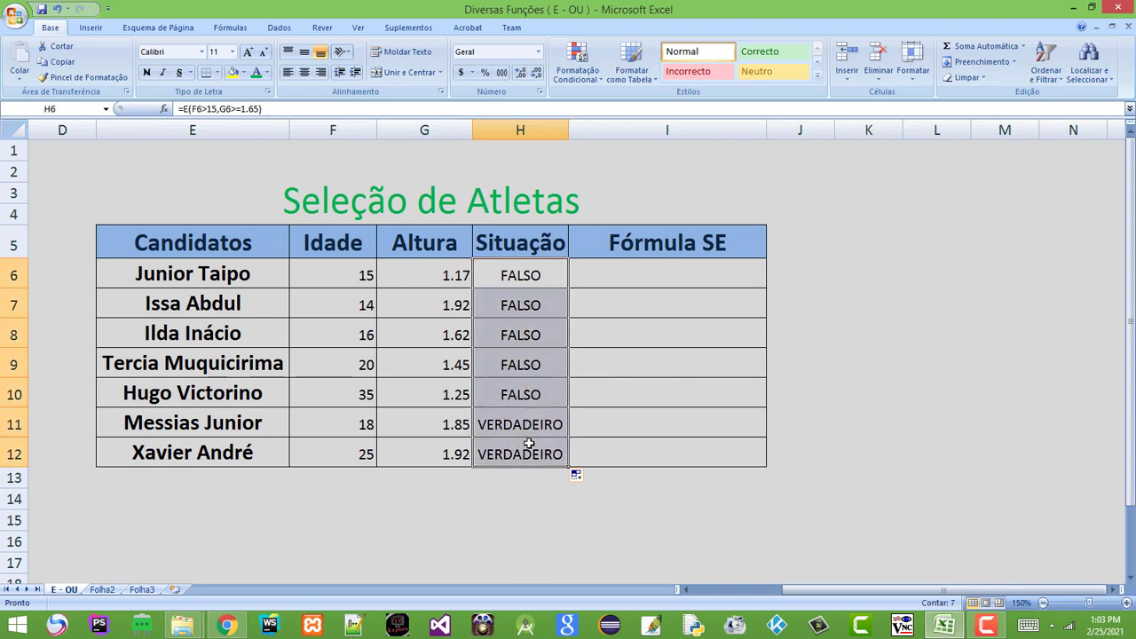
{"action": "key", "text": "Delete"}
{"action": "left_click", "coordinate": [511, 271]}
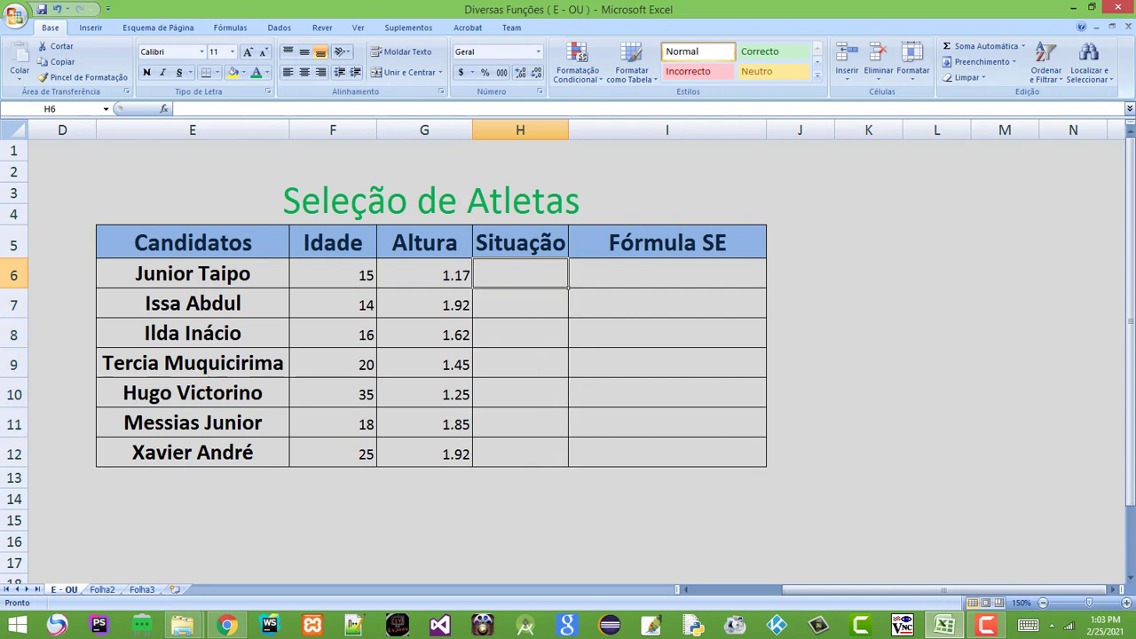
{"action": "left_click", "coordinate": [514, 275]}
{"action": "type", "text": "="}
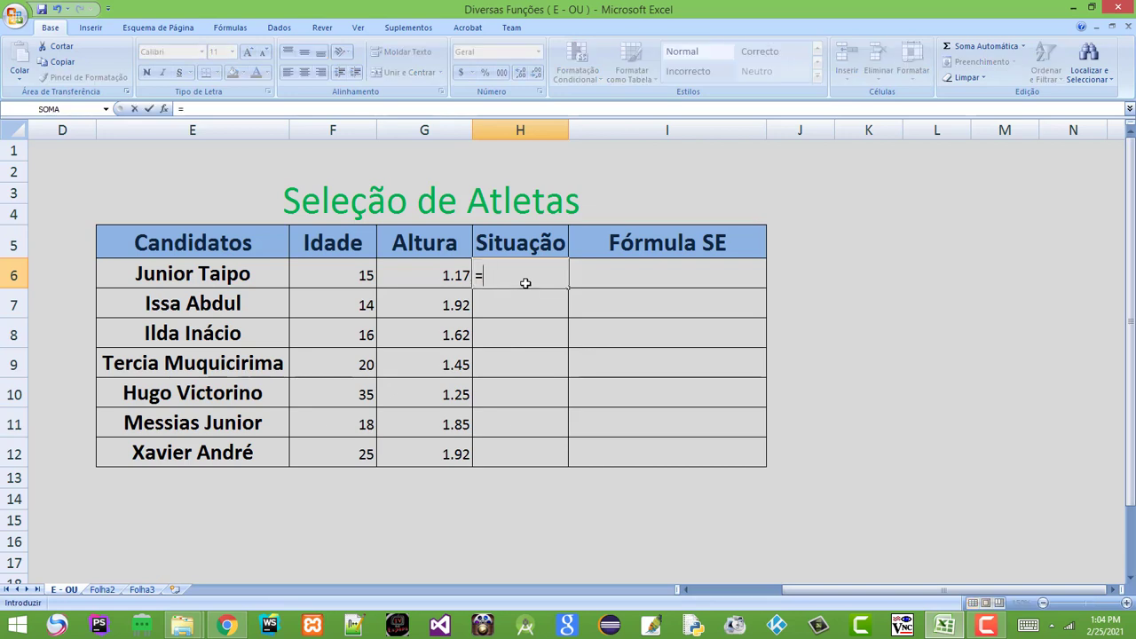
{"action": "left_click", "coordinate": [338, 271]}
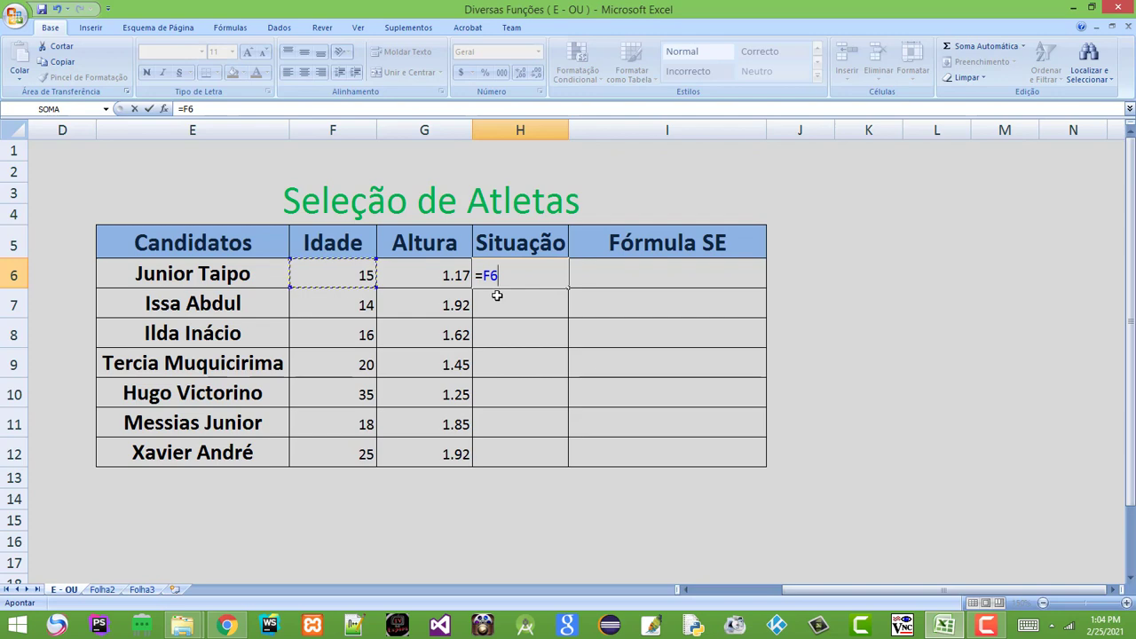
{"action": "key", "text": "BackSpace"}
{"action": "key", "text": "BackSpace"}
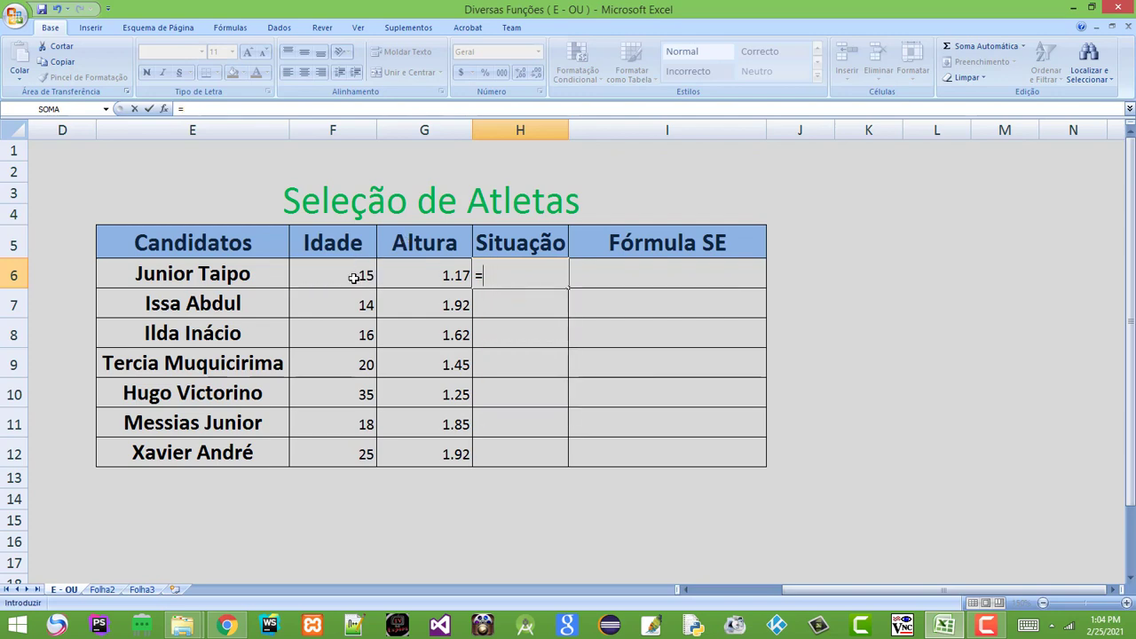
- Complete the H6 formula as =OU(F6>15,G6>=1.65) to test whether the first candidate meets either the age or height condition
{"action": "type", "text": "ou"}
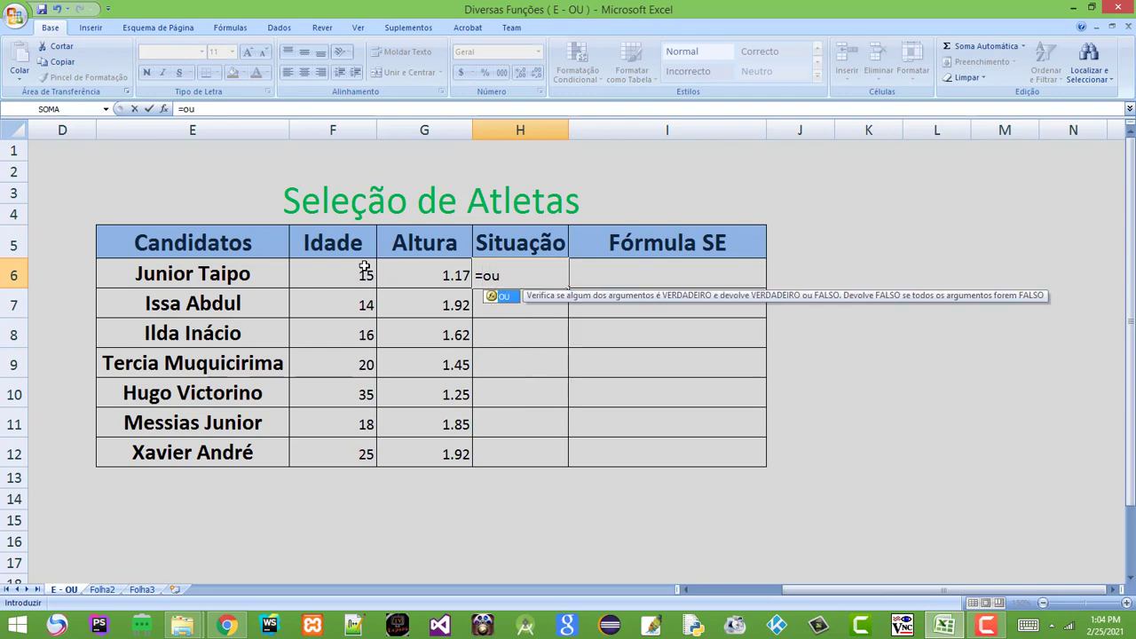
{"action": "key", "text": "Tab"}
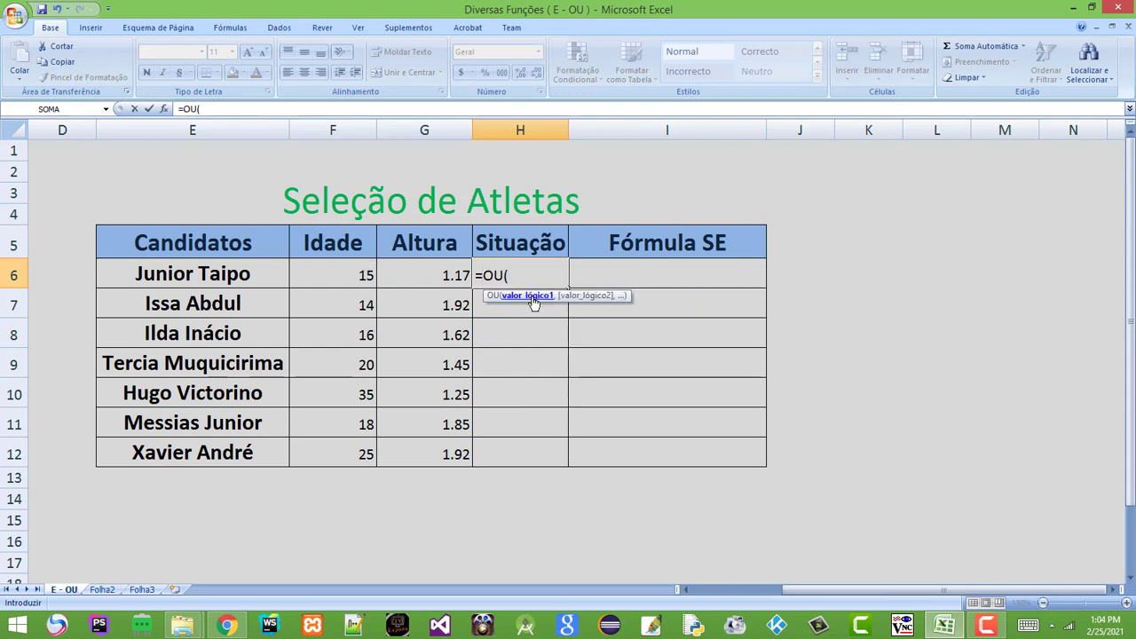
{"action": "left_click", "coordinate": [356, 272]}
{"action": "type", "text": ">15"}
{"action": "type", "text": ","}
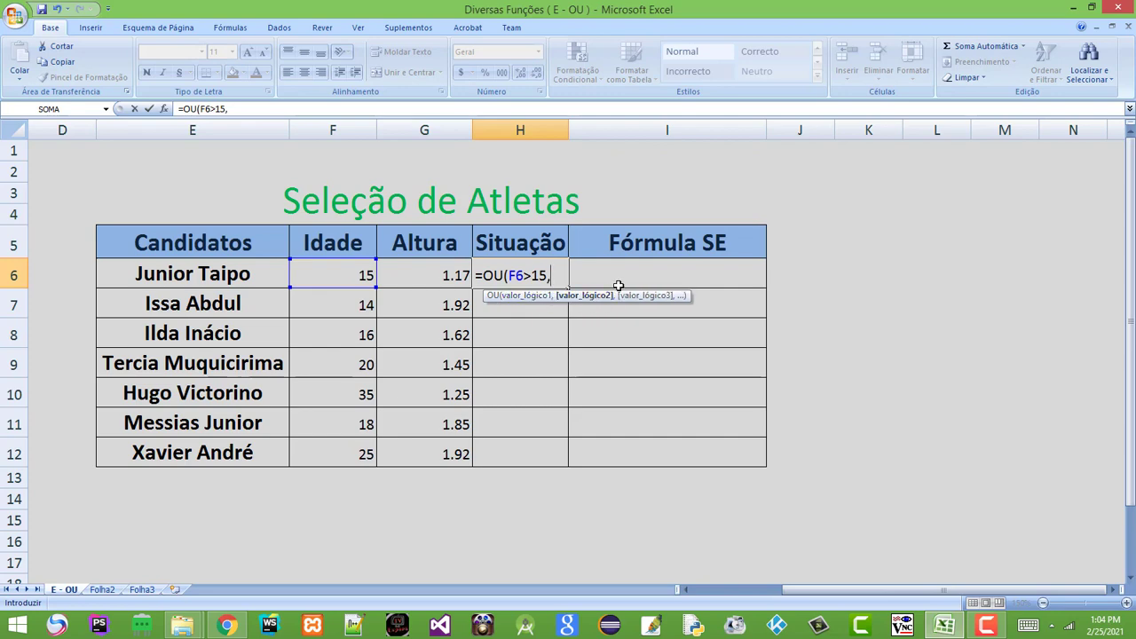
{"action": "left_click", "coordinate": [450, 281]}
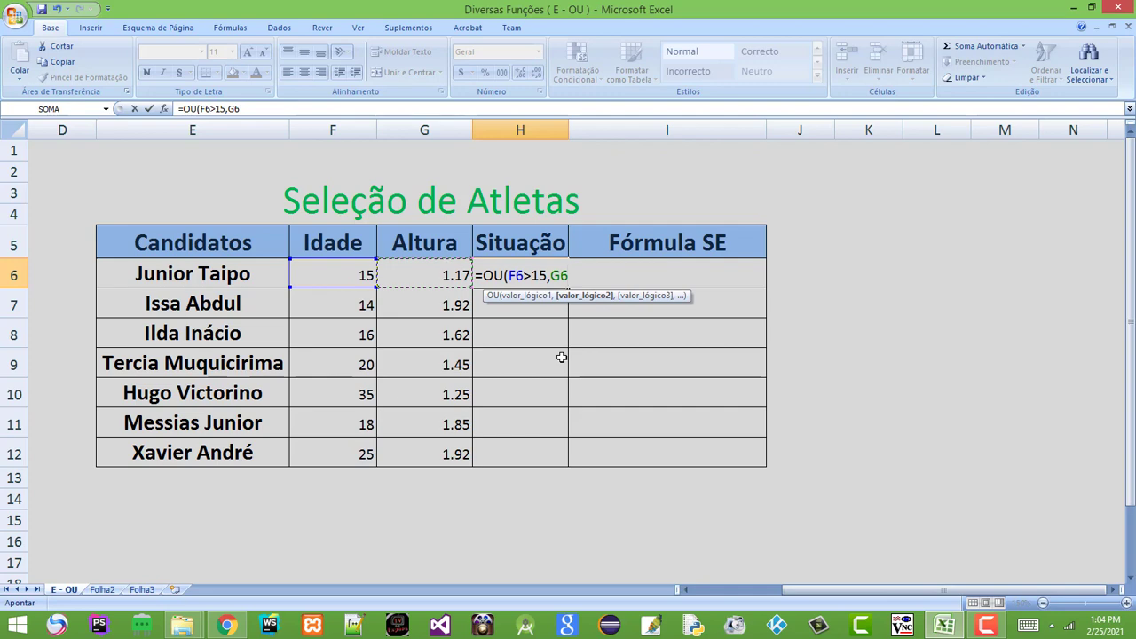
{"action": "type", "text": ">=1.65"}
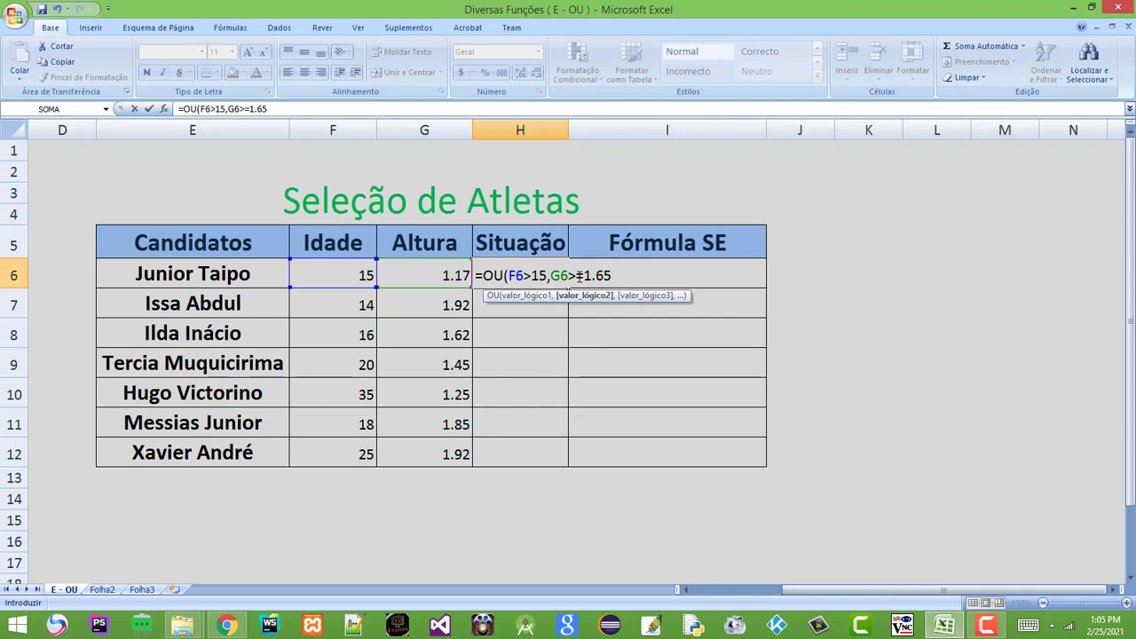
{"action": "type", "text": ")"}
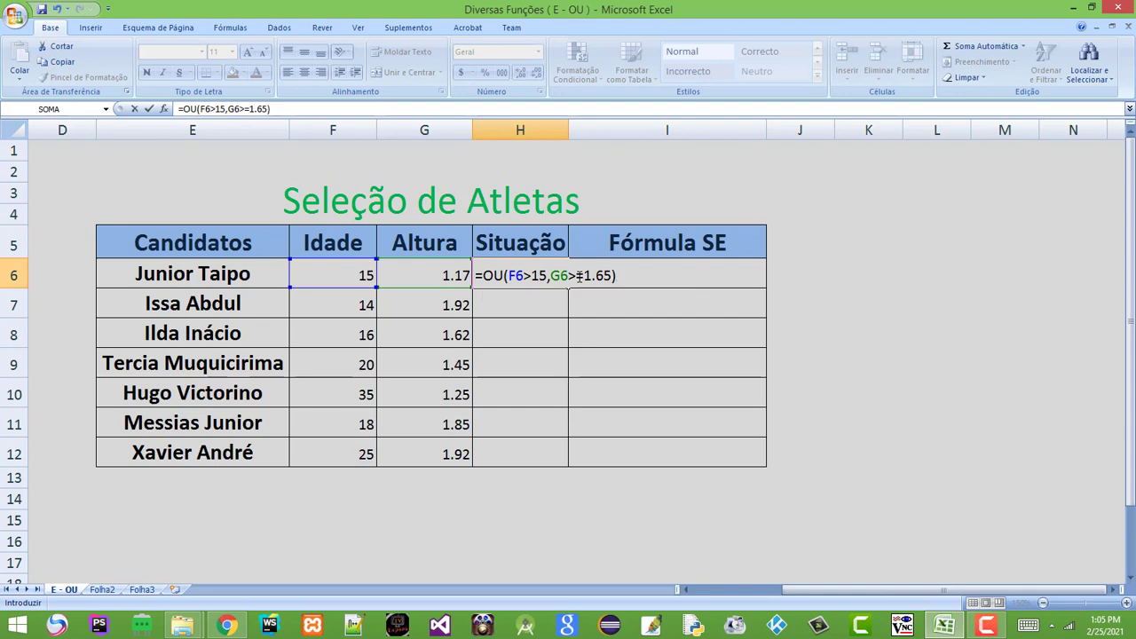
{"action": "key", "text": "Return"}
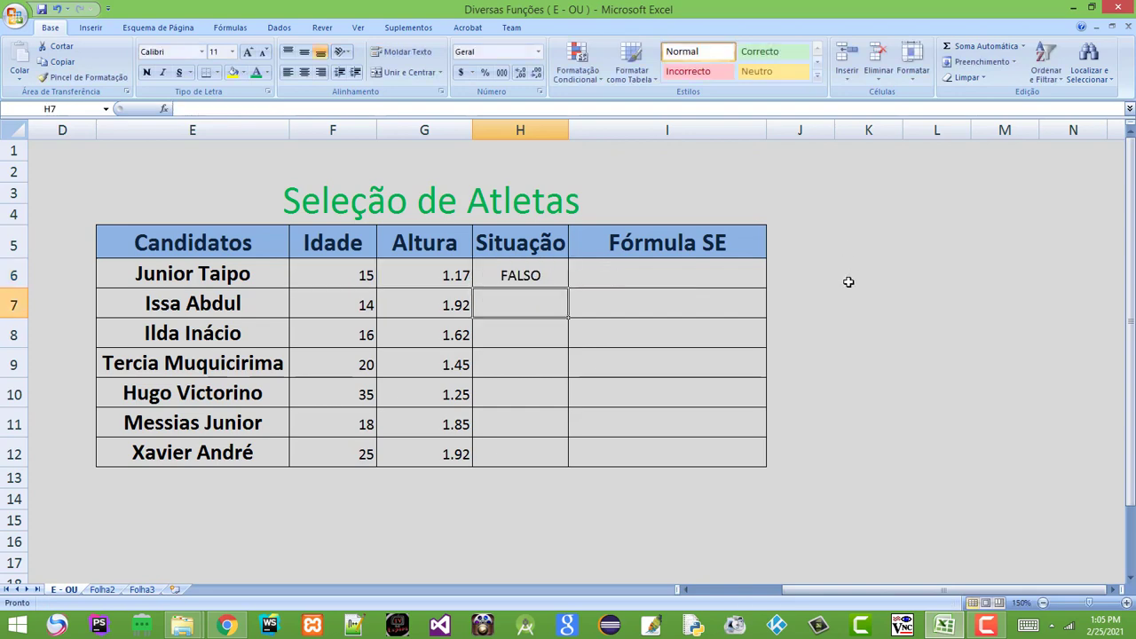
- Fill the OU formula from H6 down the Situação column to H12
{"action": "left_click", "coordinate": [529, 279]}
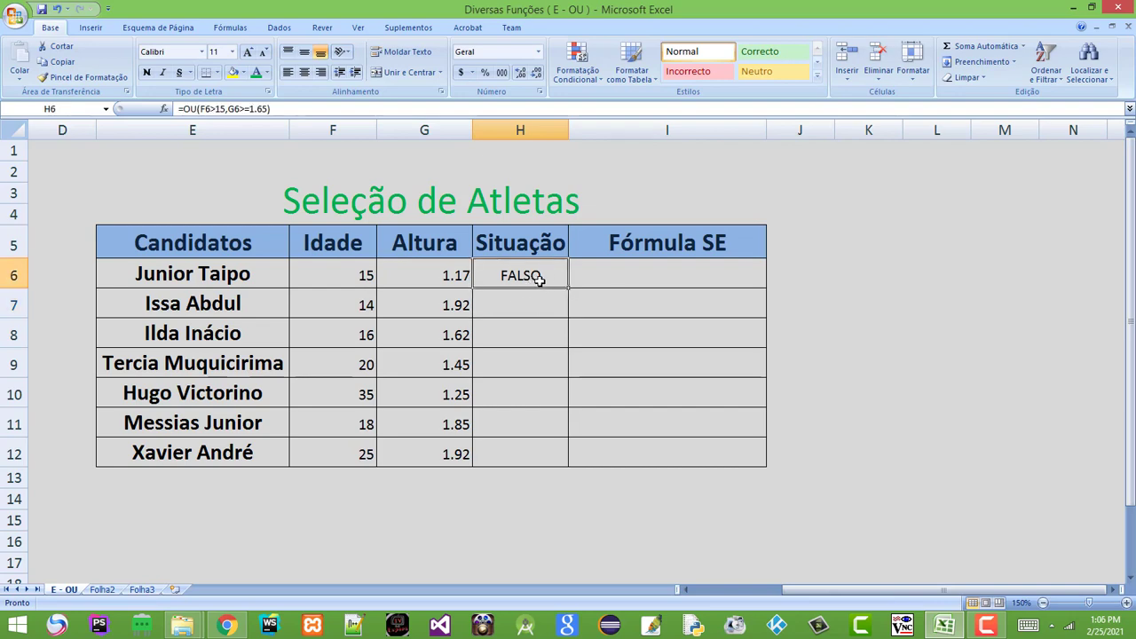
{"action": "left_click", "coordinate": [343, 280]}
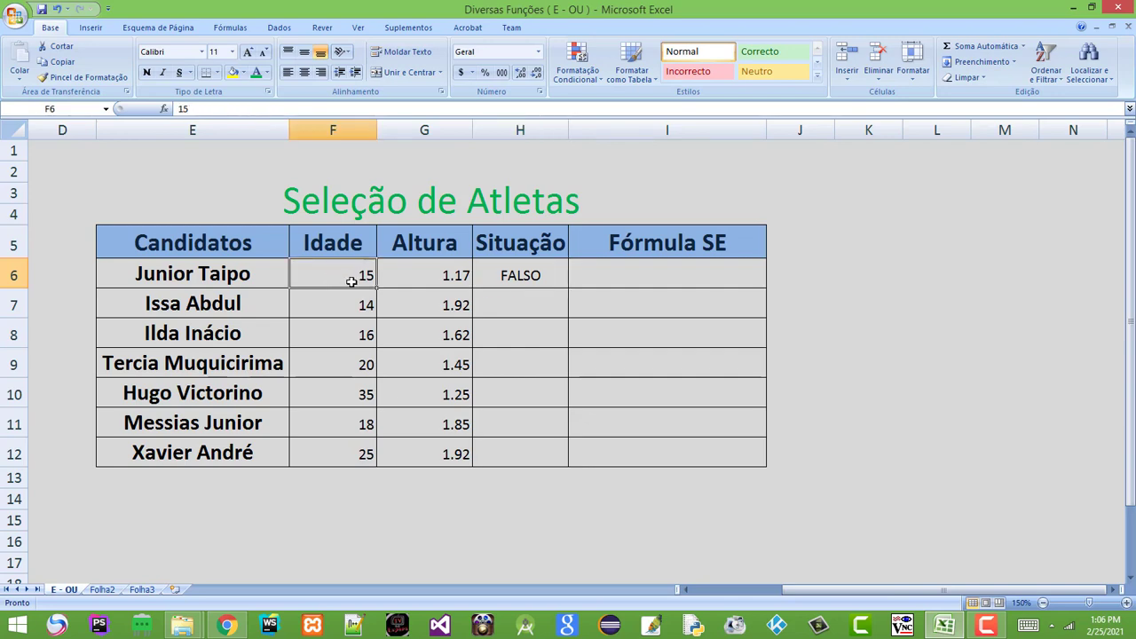
{"action": "left_click", "coordinate": [421, 278]}
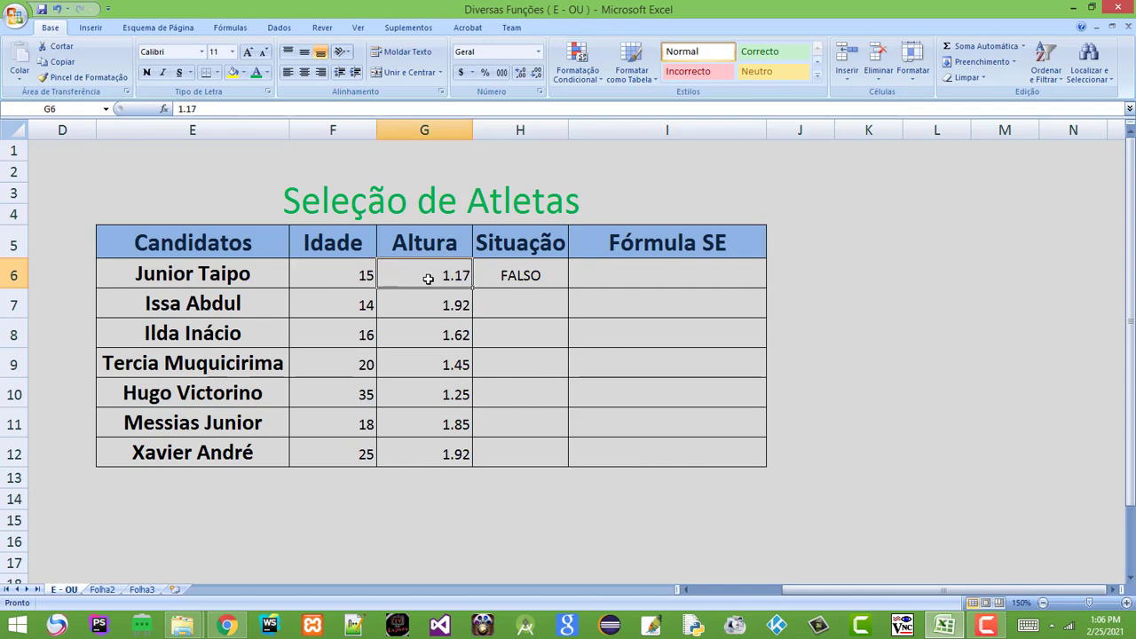
{"action": "left_click", "coordinate": [521, 282]}
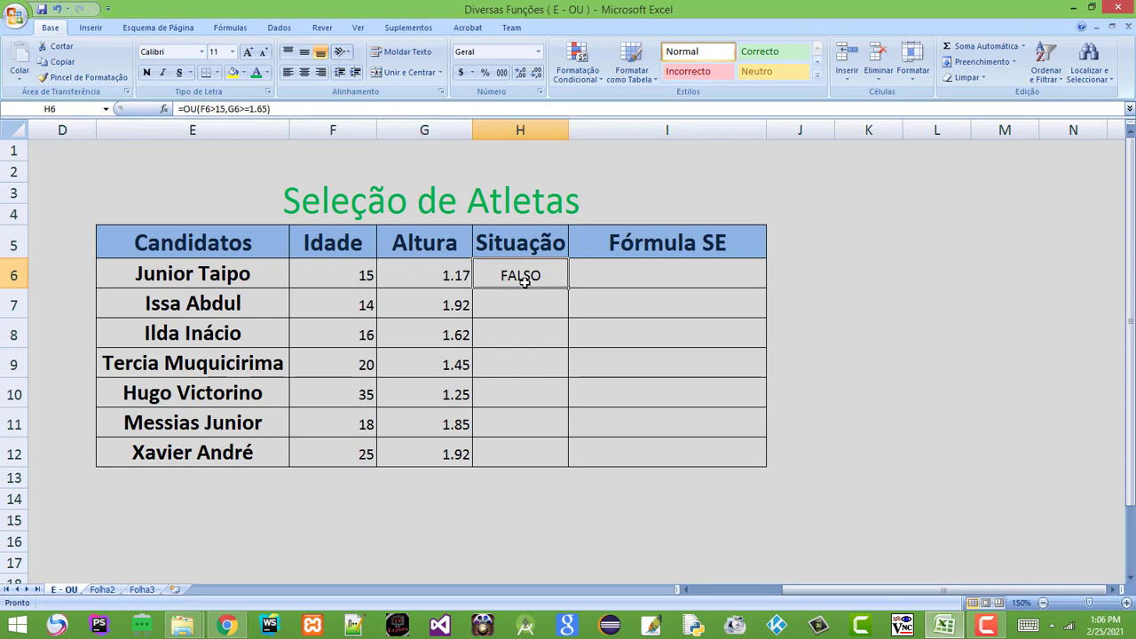
{"action": "left_click", "coordinate": [569, 290]}
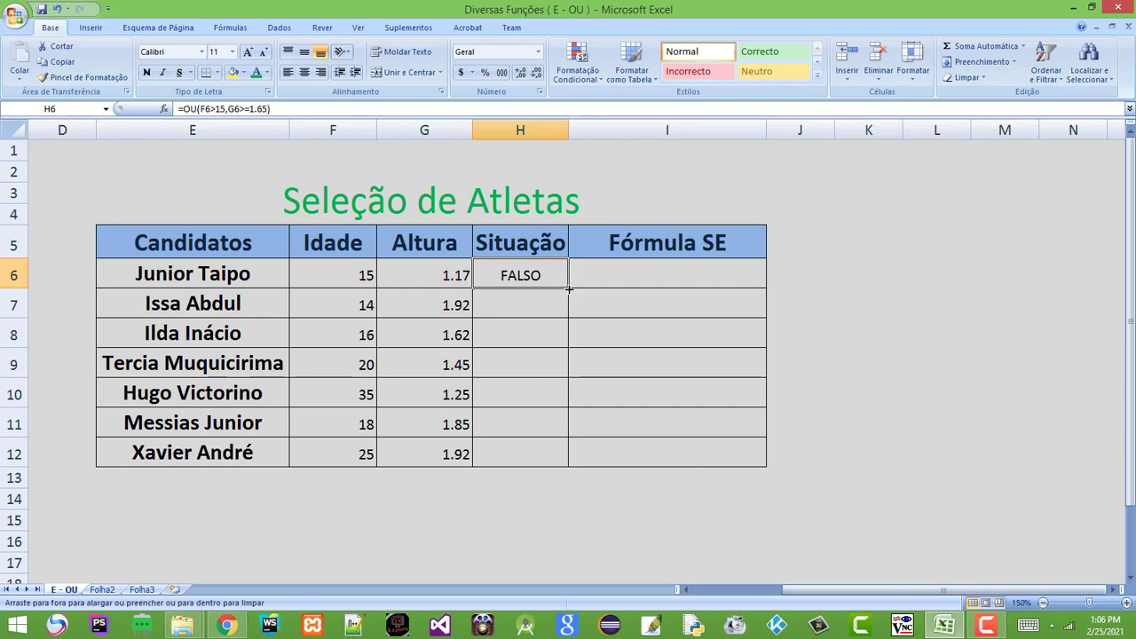
{"action": "left_click_drag", "start_coordinate": [571, 290], "coordinate": [567, 289]}
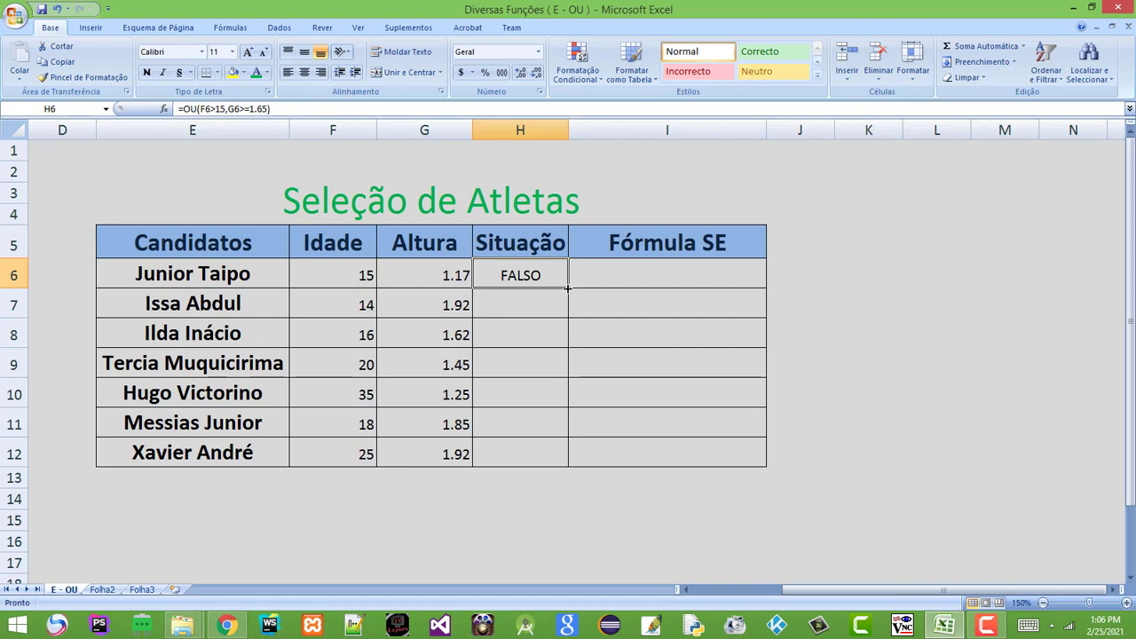
{"action": "double_click", "coordinate": [568, 287]}
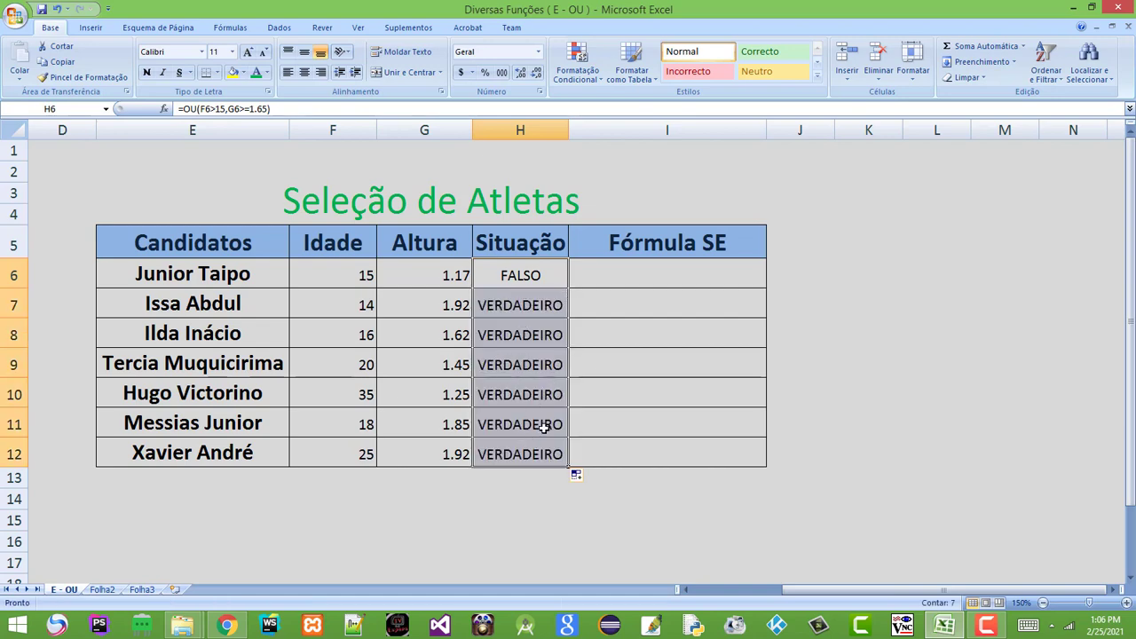
- Compare the OU results in rows 6 and 7 with the candidates' Idade and Altura values
{"action": "left_click", "coordinate": [536, 276]}
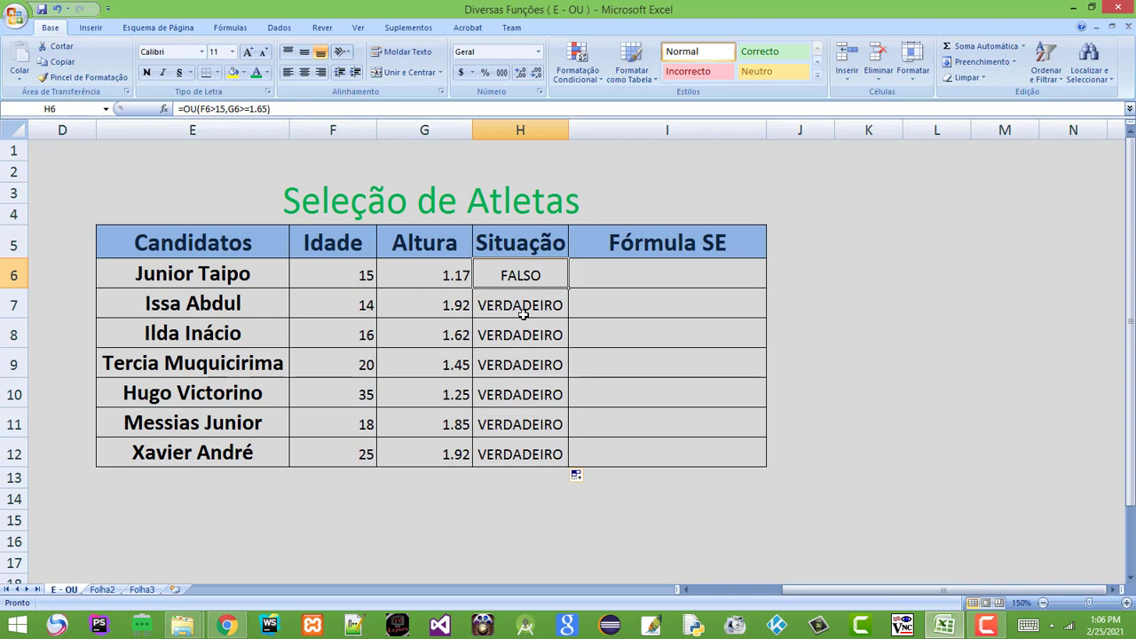
{"action": "left_click", "coordinate": [520, 308]}
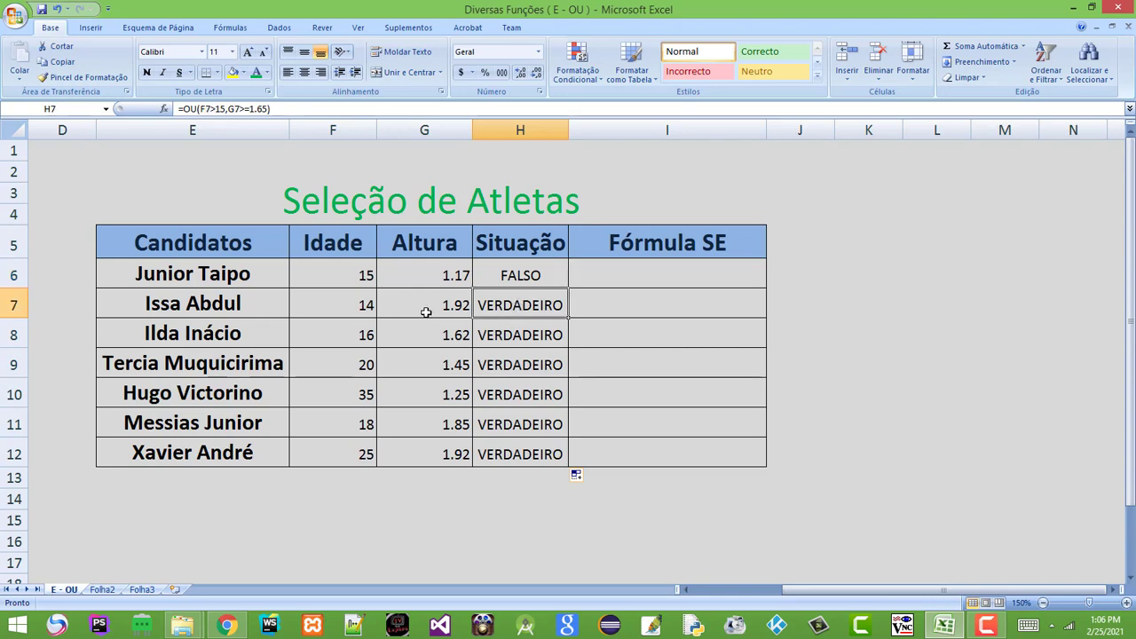
{"action": "left_click", "coordinate": [352, 306]}
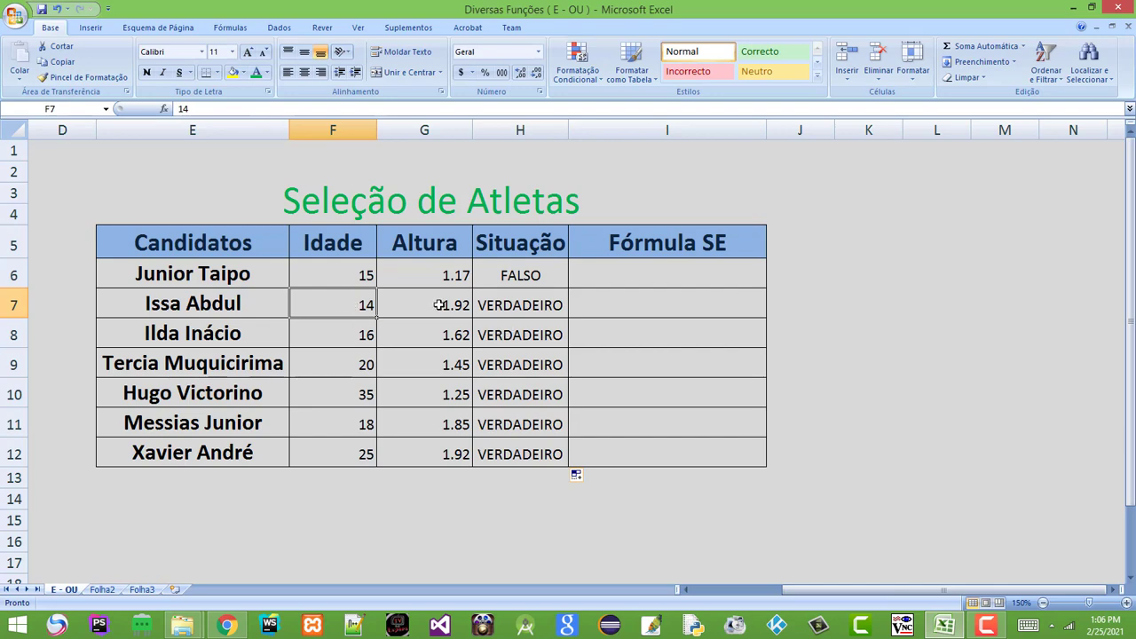
{"action": "left_click", "coordinate": [442, 307]}
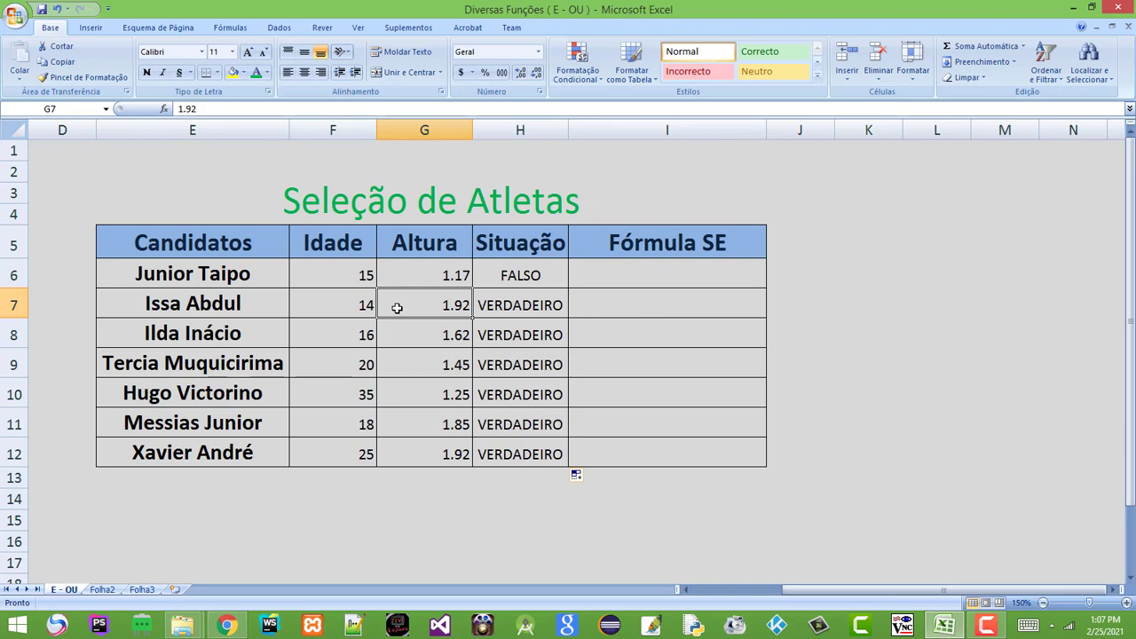
- Check the OU results in rows 7 to 9 of the Situação column against each candidate's Idade and Altura
{"action": "left_click", "coordinate": [525, 305]}
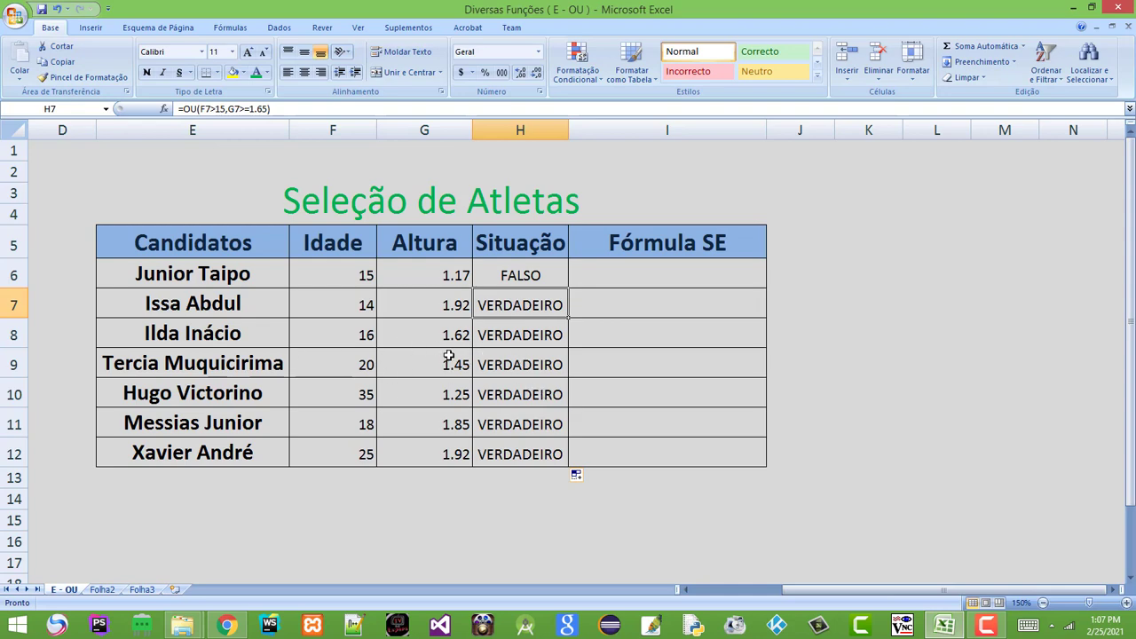
{"action": "left_click", "coordinate": [358, 334]}
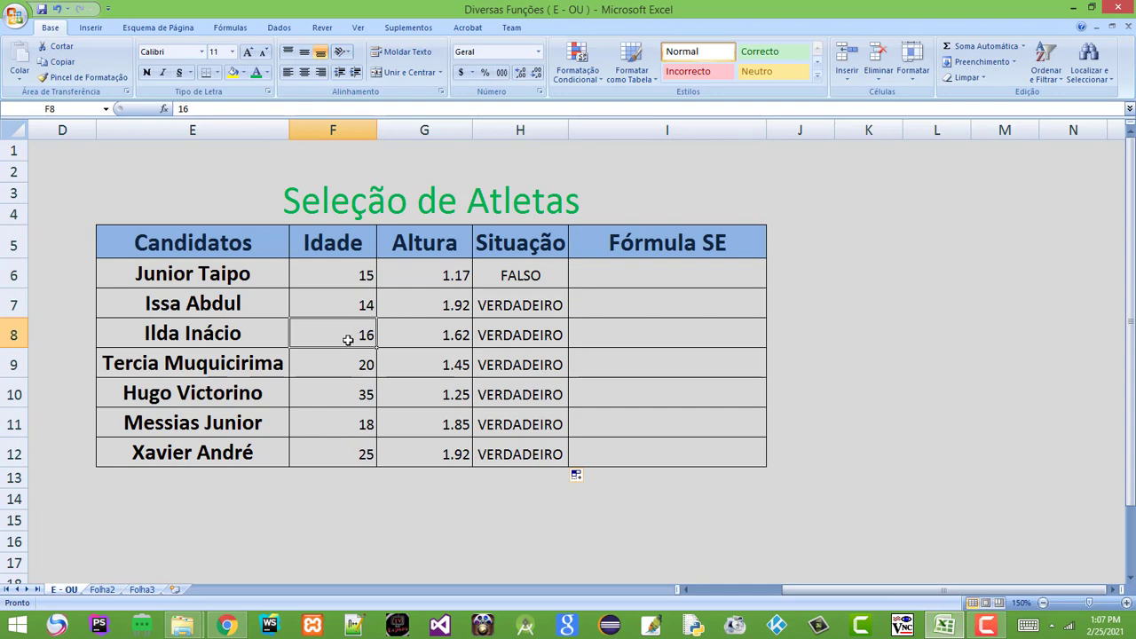
{"action": "left_click", "coordinate": [434, 335]}
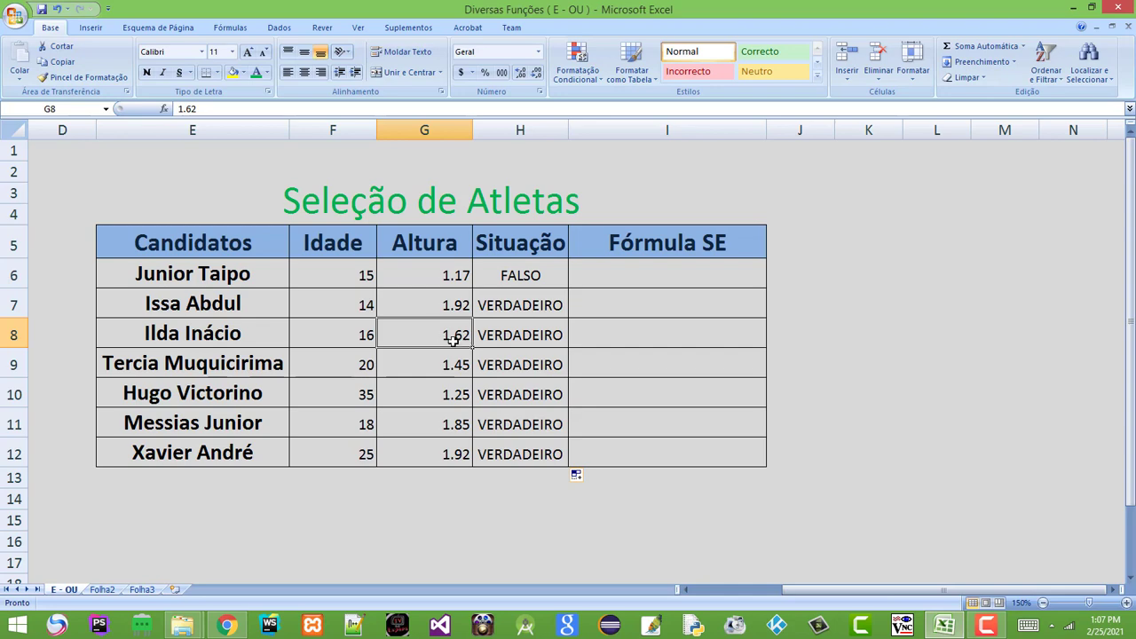
{"action": "left_click", "coordinate": [335, 336]}
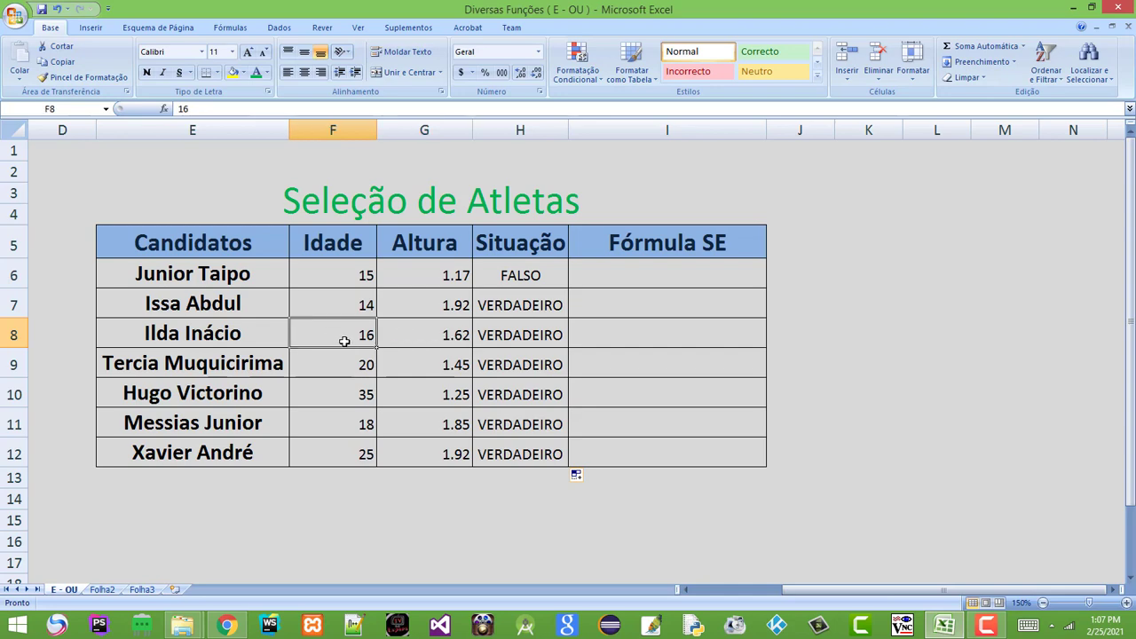
{"action": "left_click", "coordinate": [433, 337]}
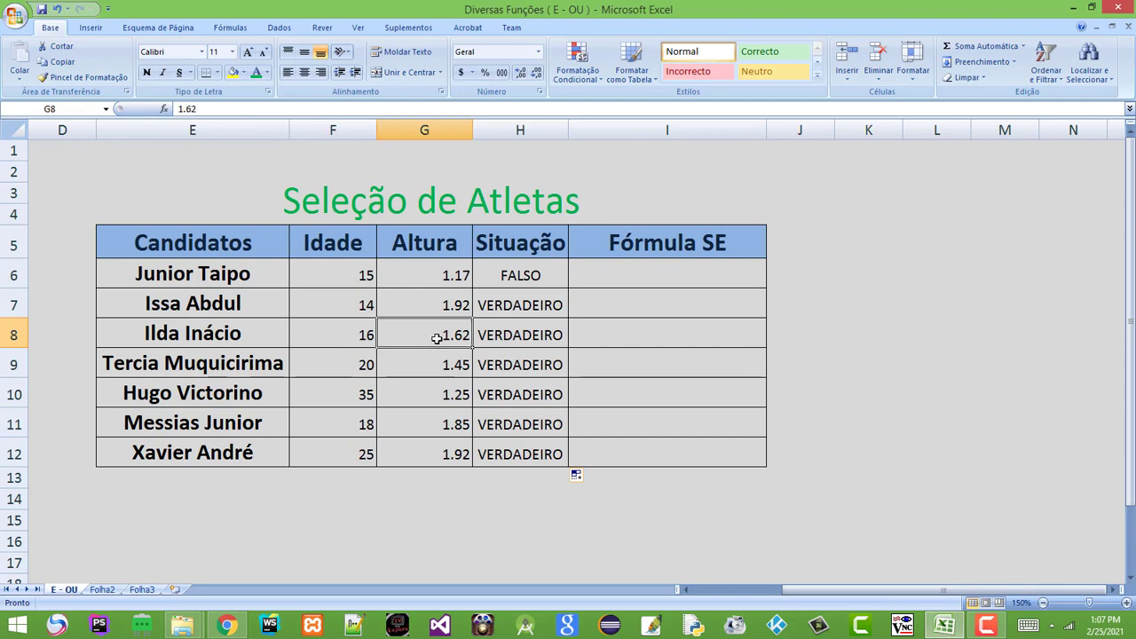
{"action": "left_click", "coordinate": [363, 336]}
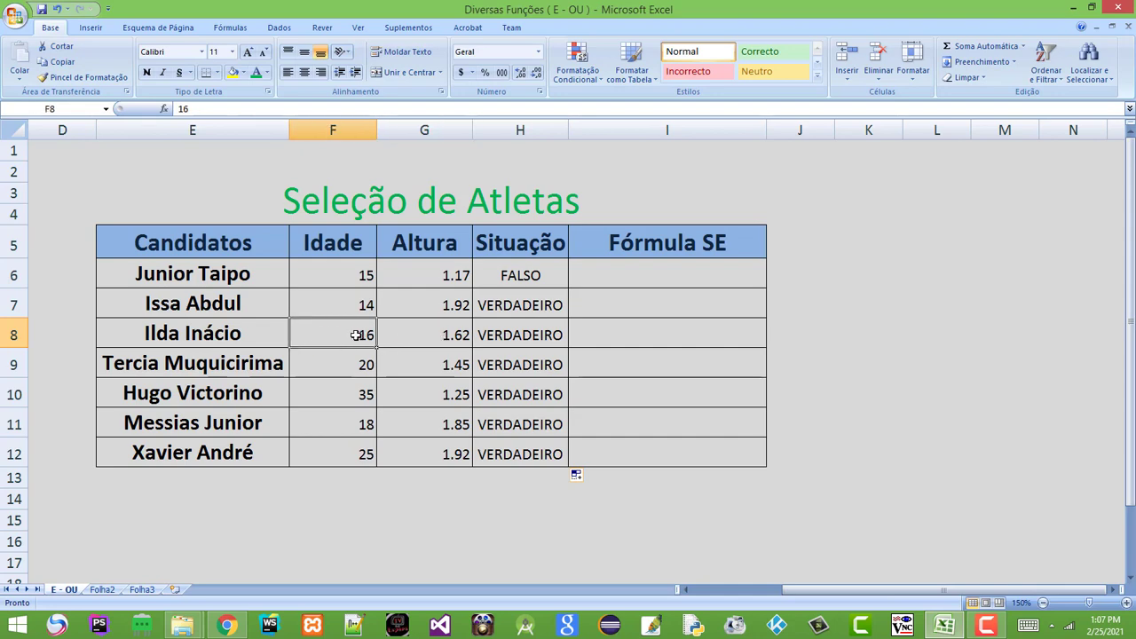
{"action": "left_click", "coordinate": [539, 338]}
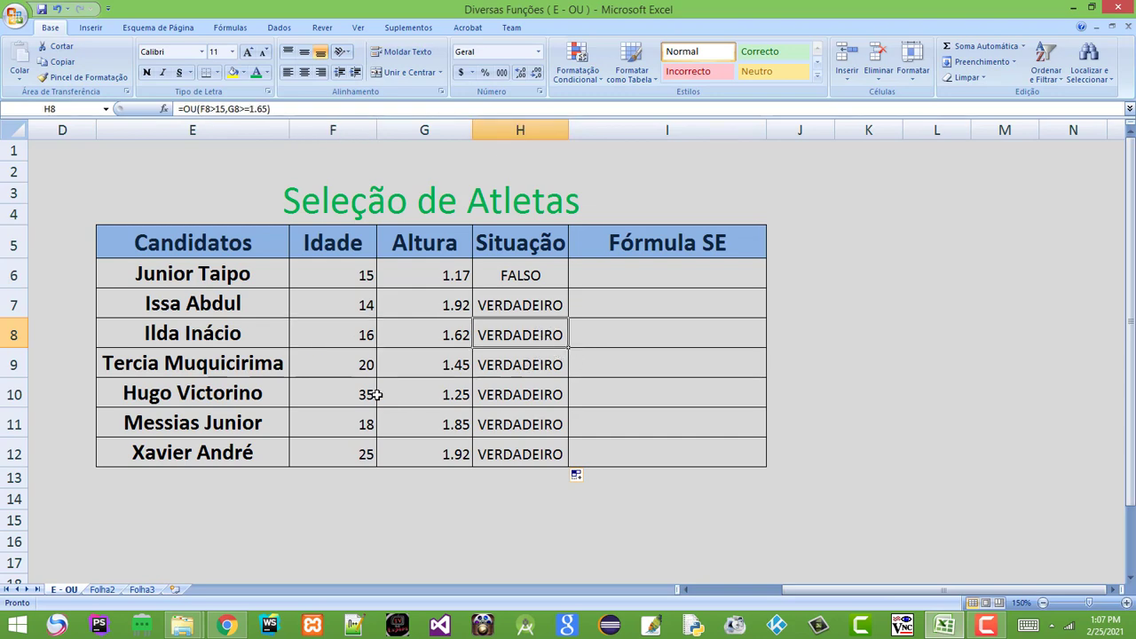
{"action": "left_click", "coordinate": [355, 365]}
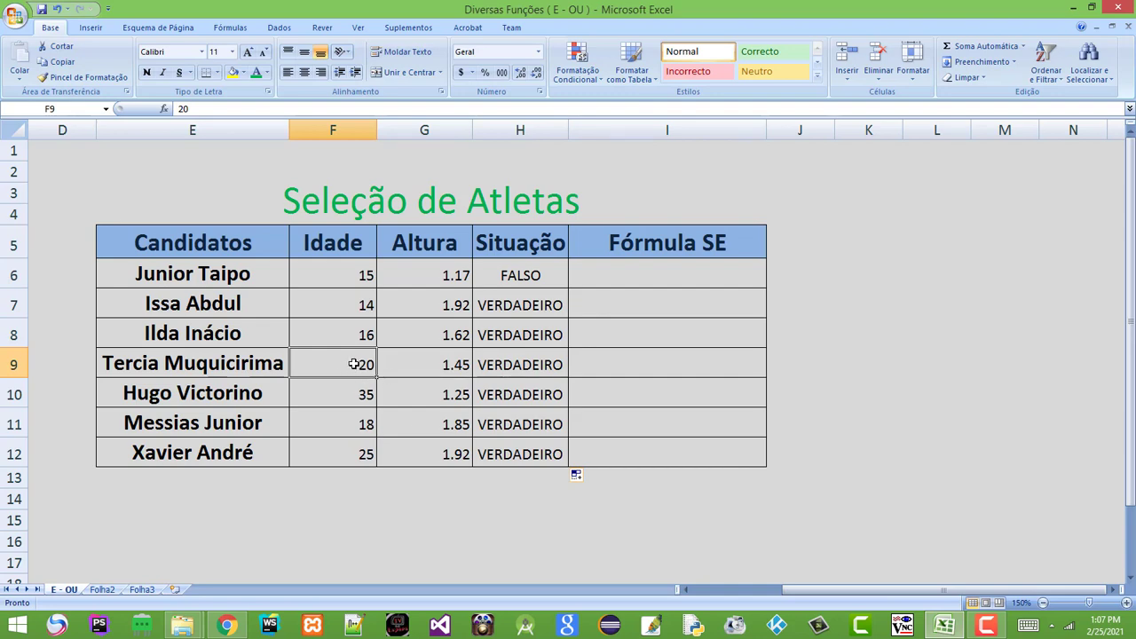
{"action": "left_click", "coordinate": [419, 365]}
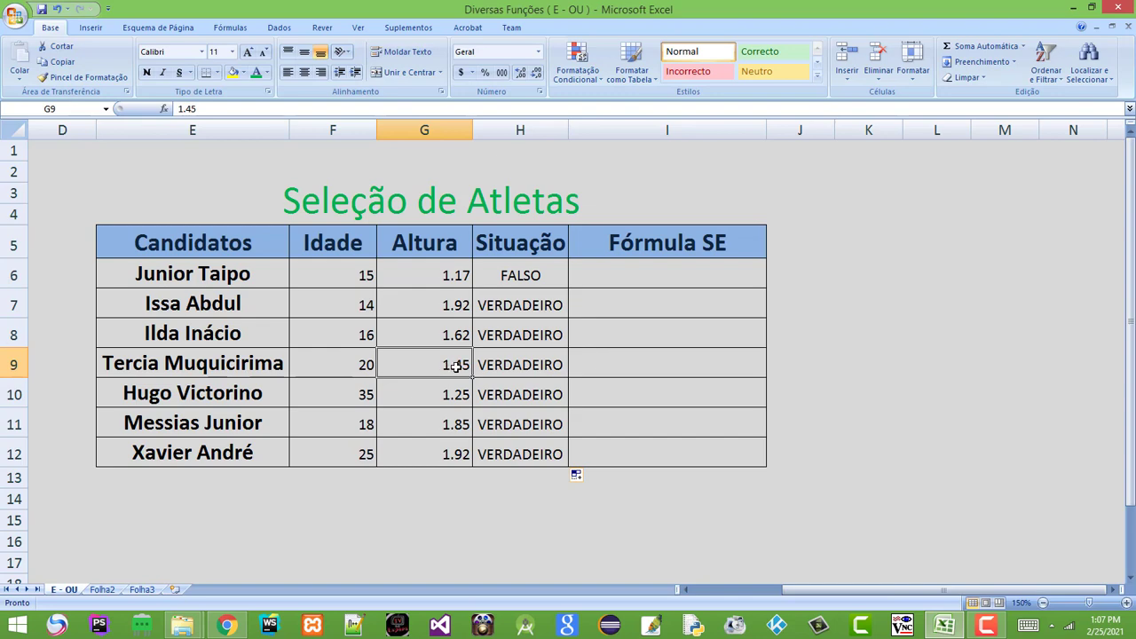
{"action": "left_click", "coordinate": [332, 365]}
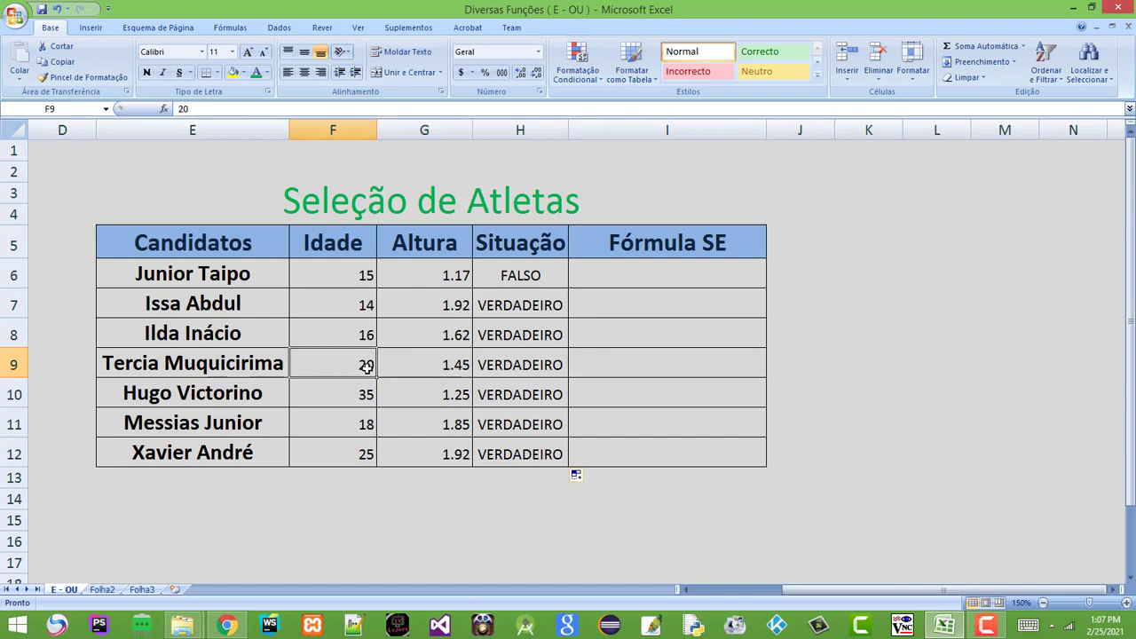
{"action": "left_click", "coordinate": [538, 370]}
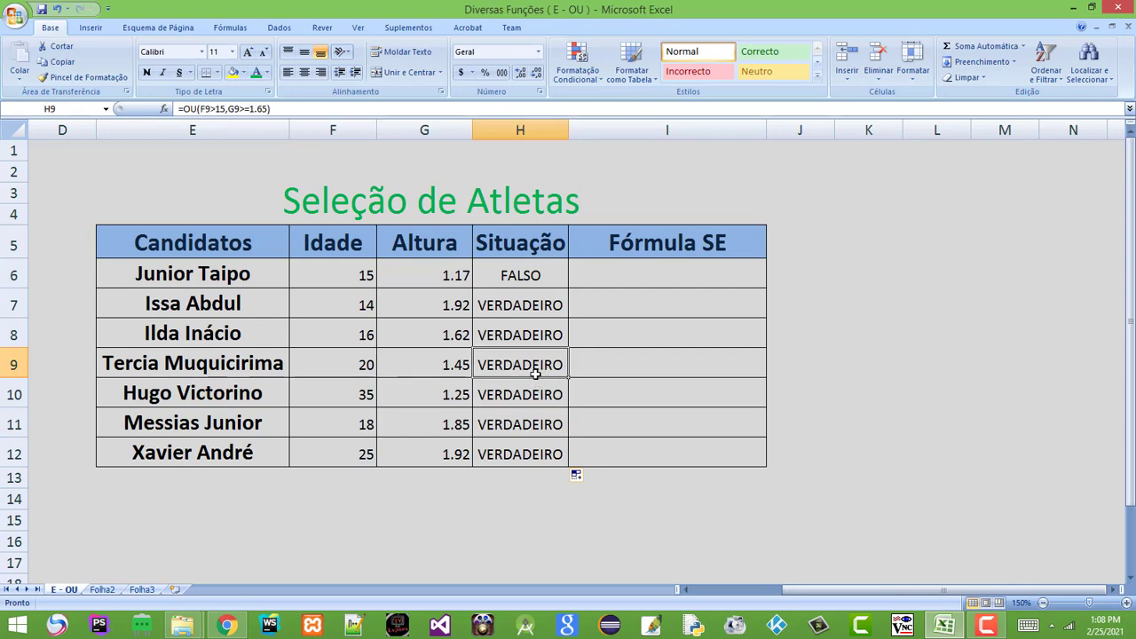
- Check the OU results in rows 10 to 12 of the Situação column against each candidate's Idade and Altura
{"action": "left_click", "coordinate": [363, 398]}
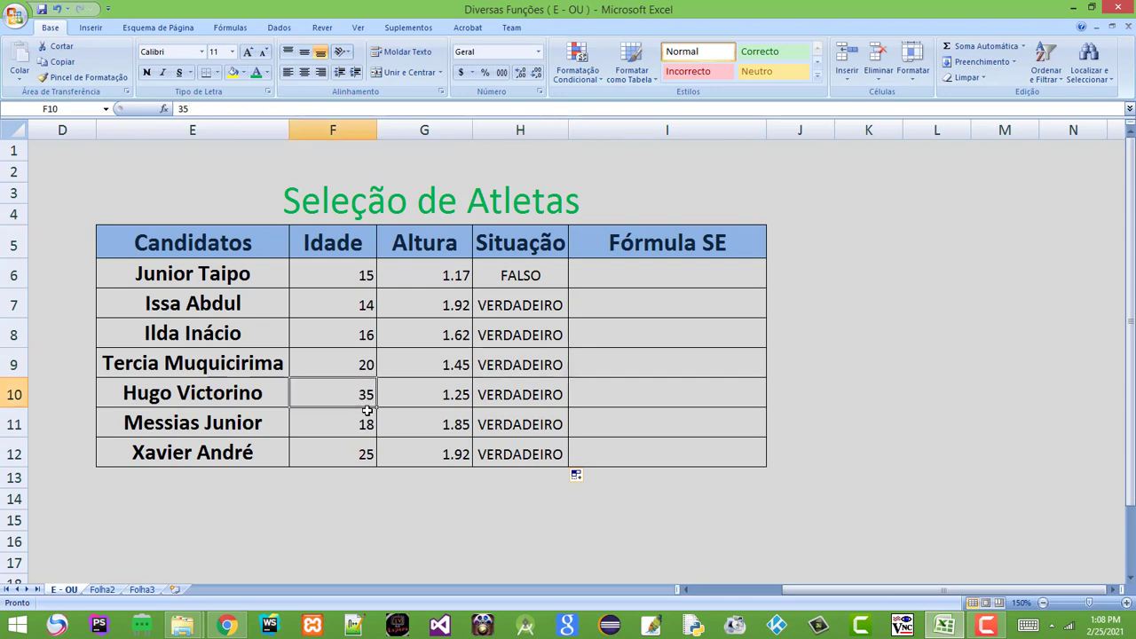
{"action": "left_click", "coordinate": [450, 401]}
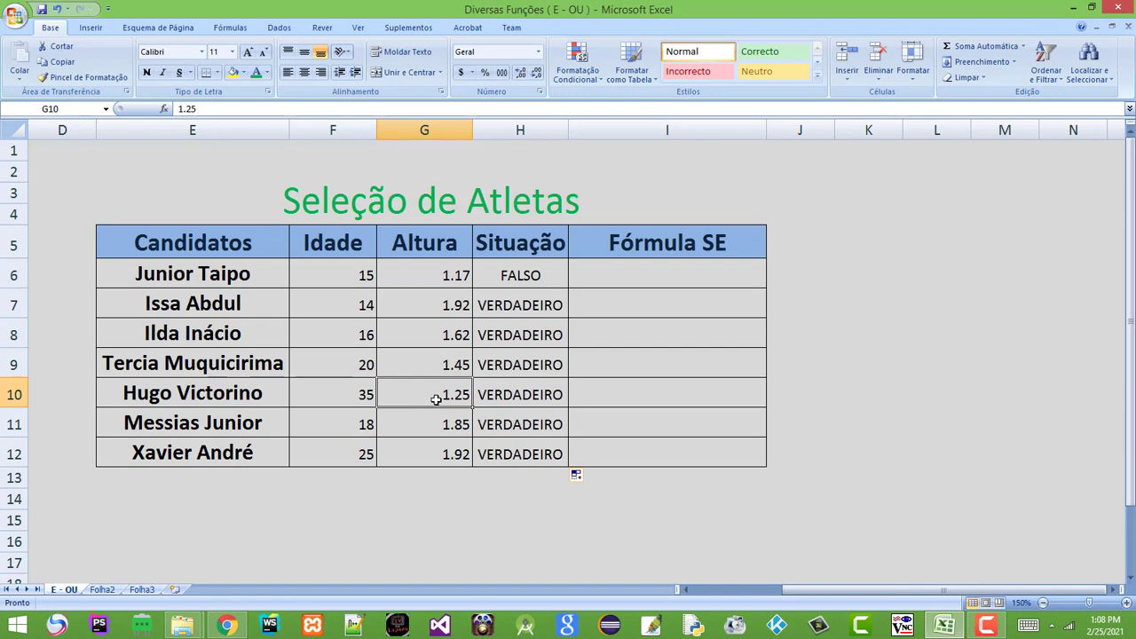
{"action": "left_click", "coordinate": [363, 399]}
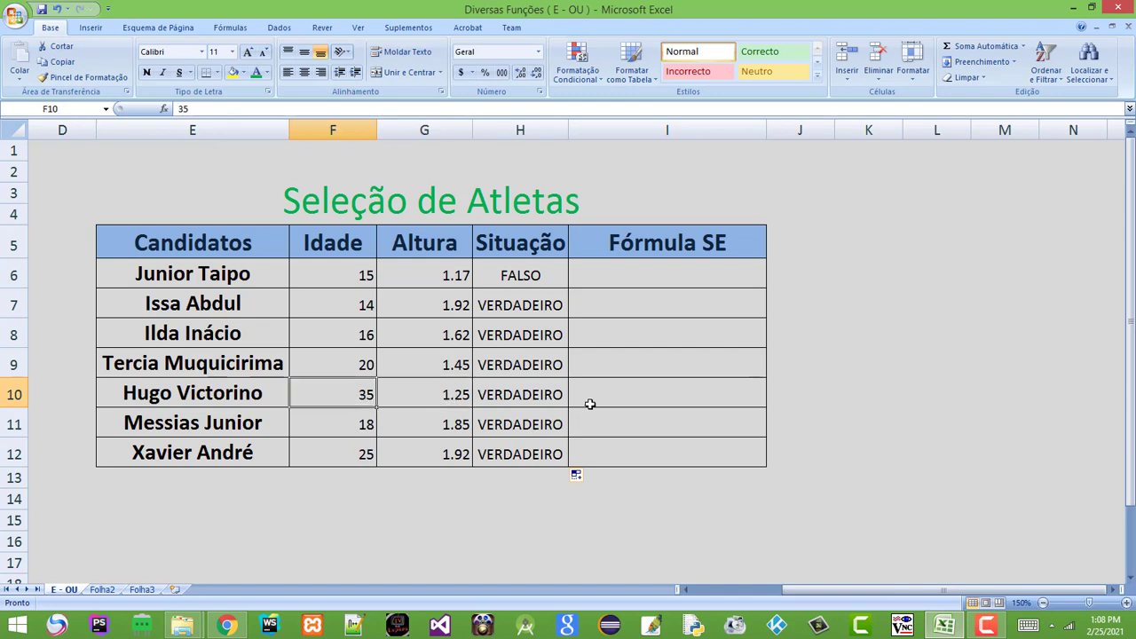
{"action": "left_click", "coordinate": [543, 397]}
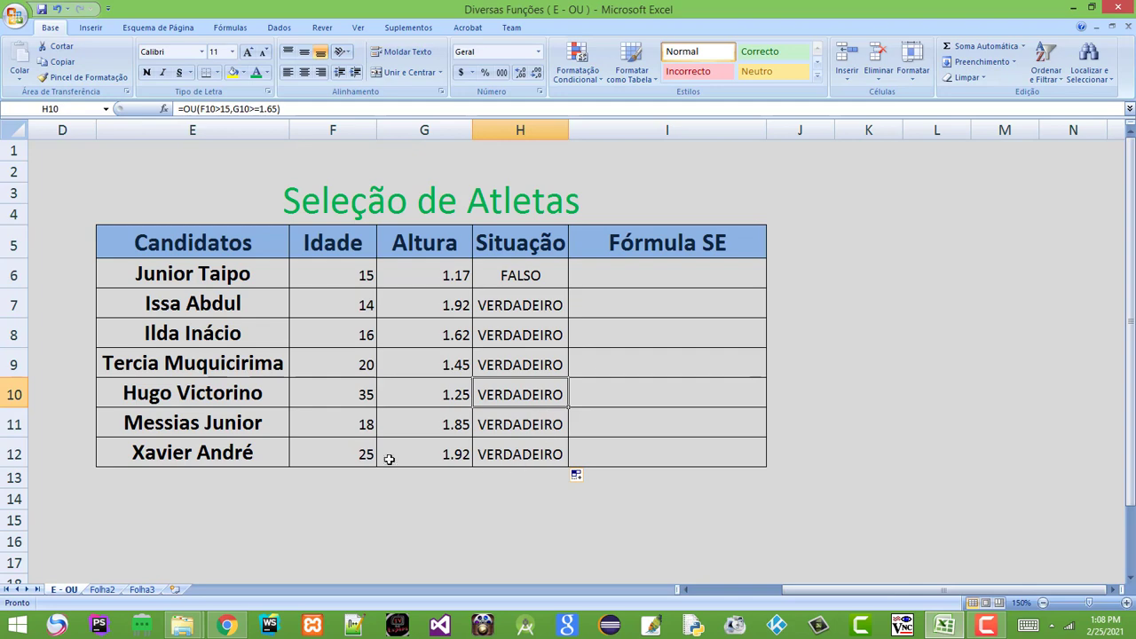
{"action": "left_click", "coordinate": [353, 426]}
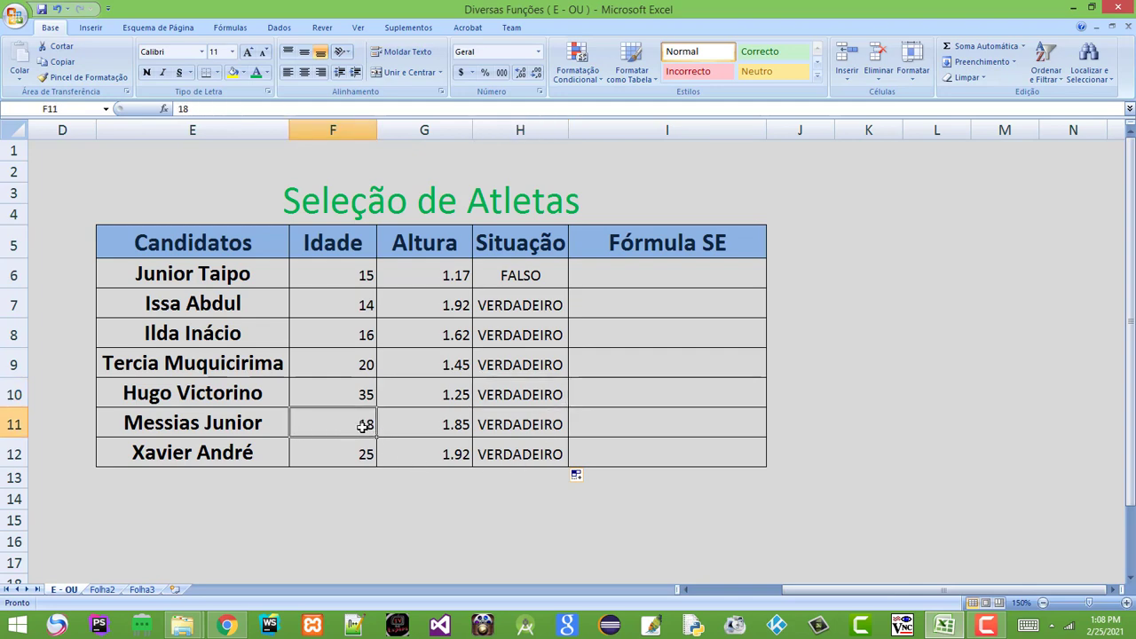
{"action": "left_click", "coordinate": [439, 429]}
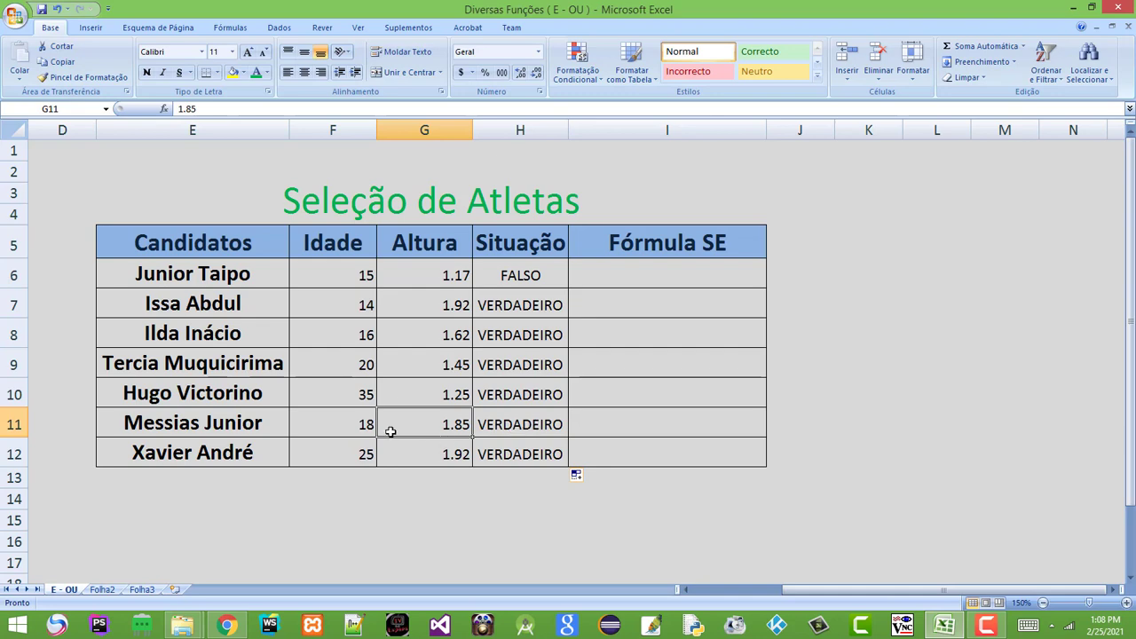
{"action": "left_click", "coordinate": [357, 429]}
{"action": "left_click", "coordinate": [453, 427]}
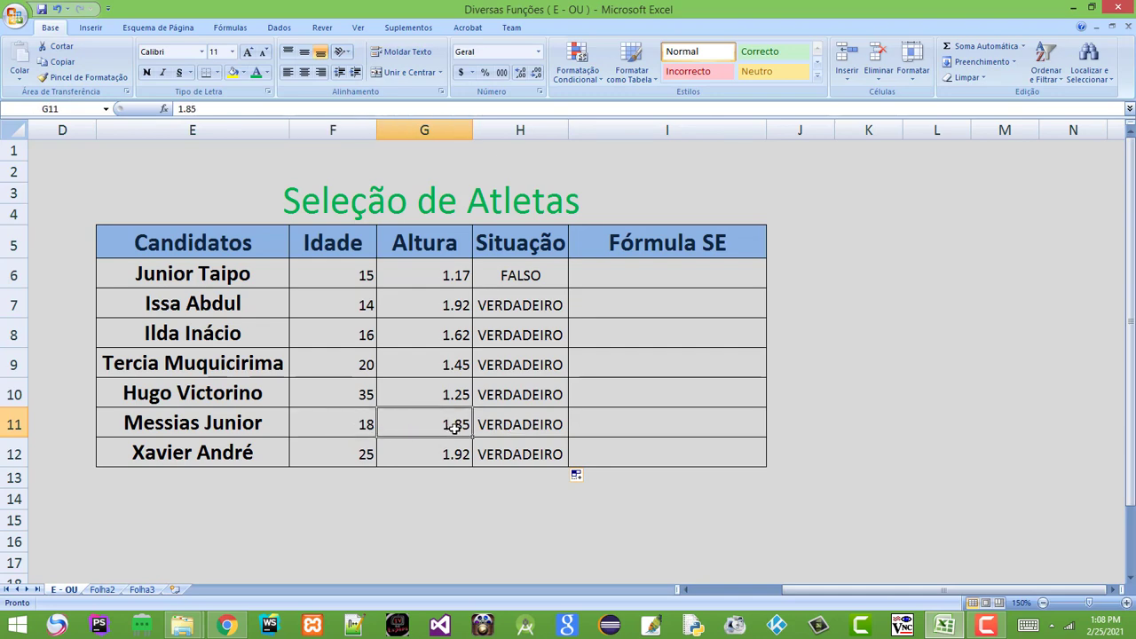
{"action": "left_click", "coordinate": [548, 427]}
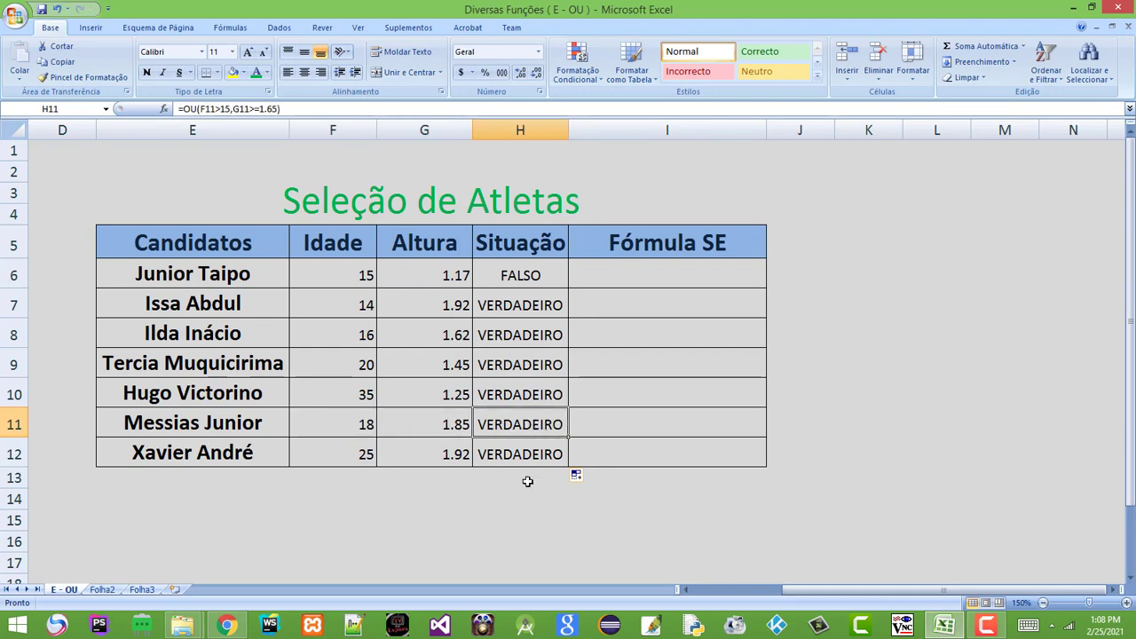
{"action": "left_click", "coordinate": [362, 457]}
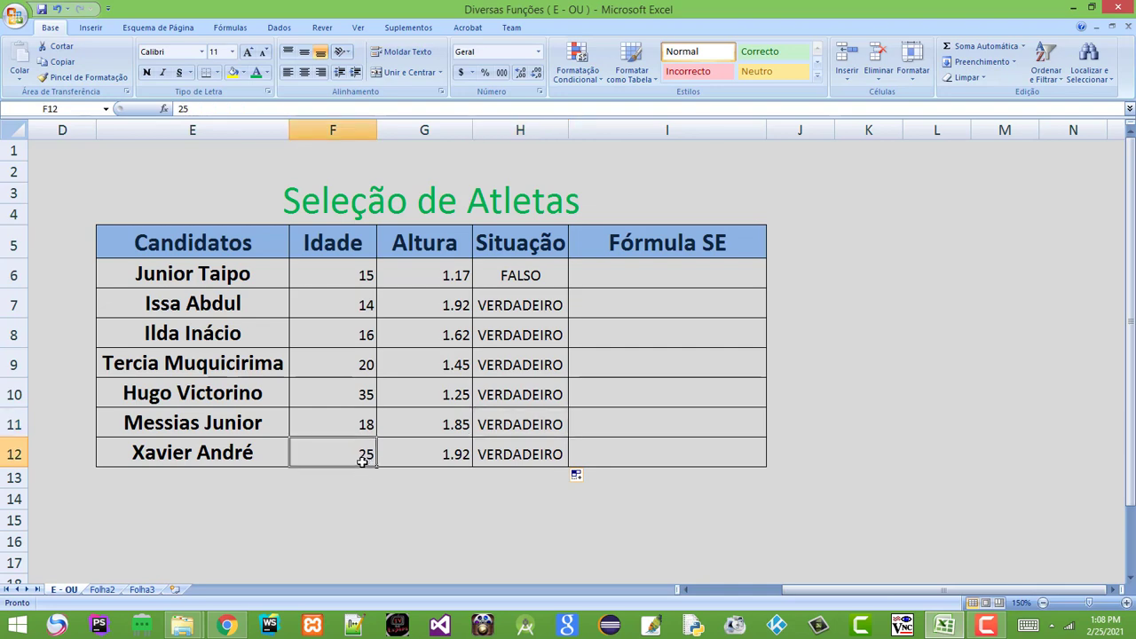
{"action": "left_click", "coordinate": [433, 459]}
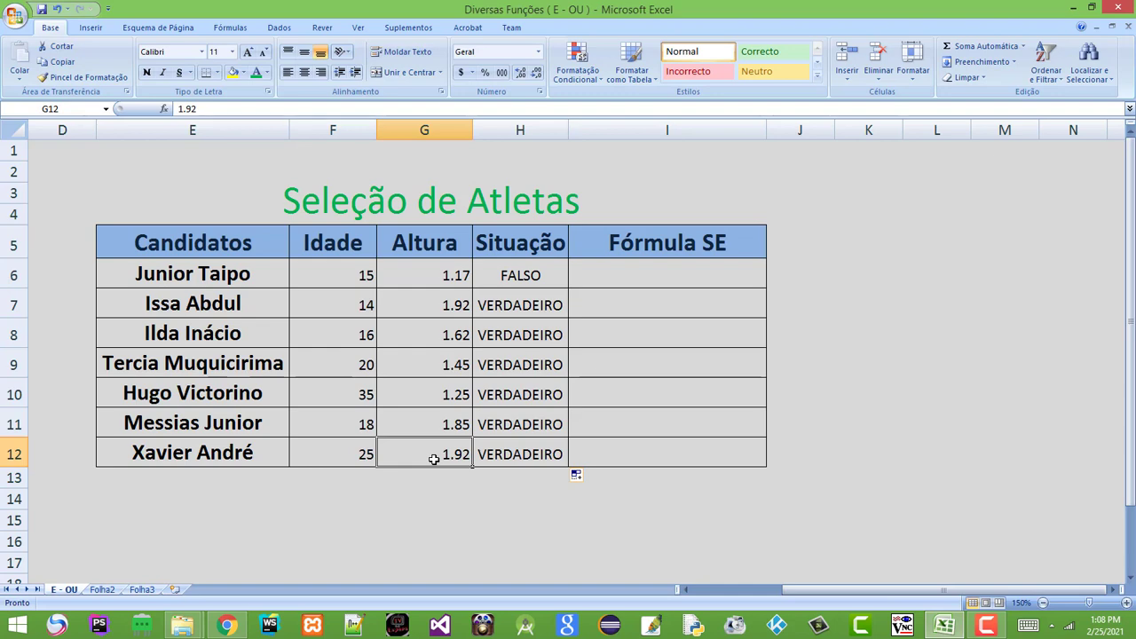
{"action": "left_click", "coordinate": [519, 454]}
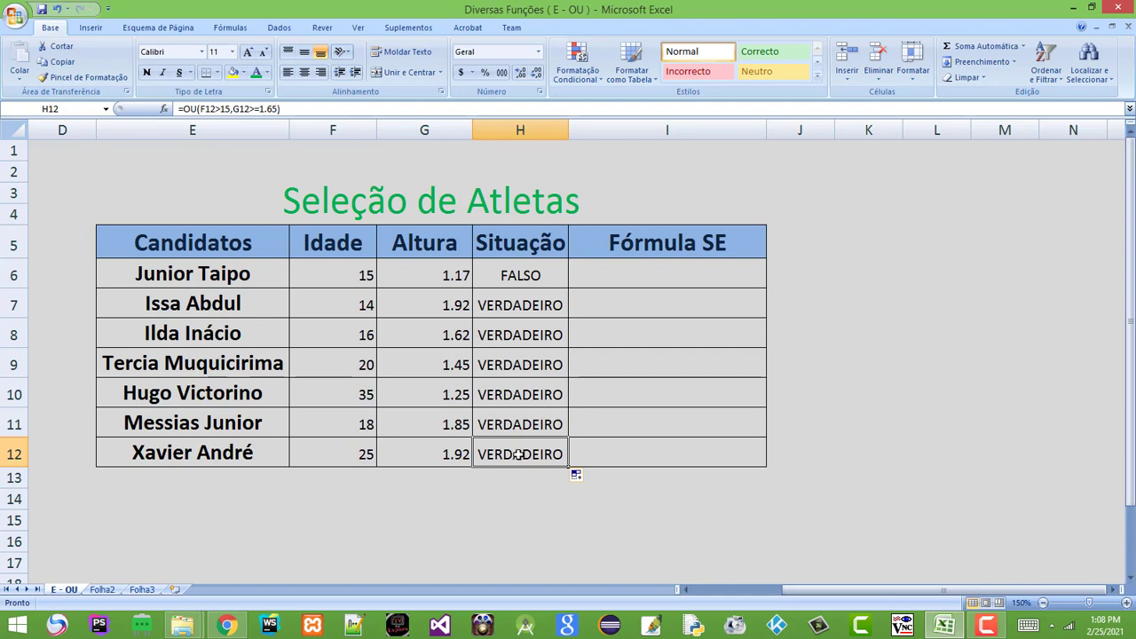
{"action": "left_click", "coordinate": [654, 282]}
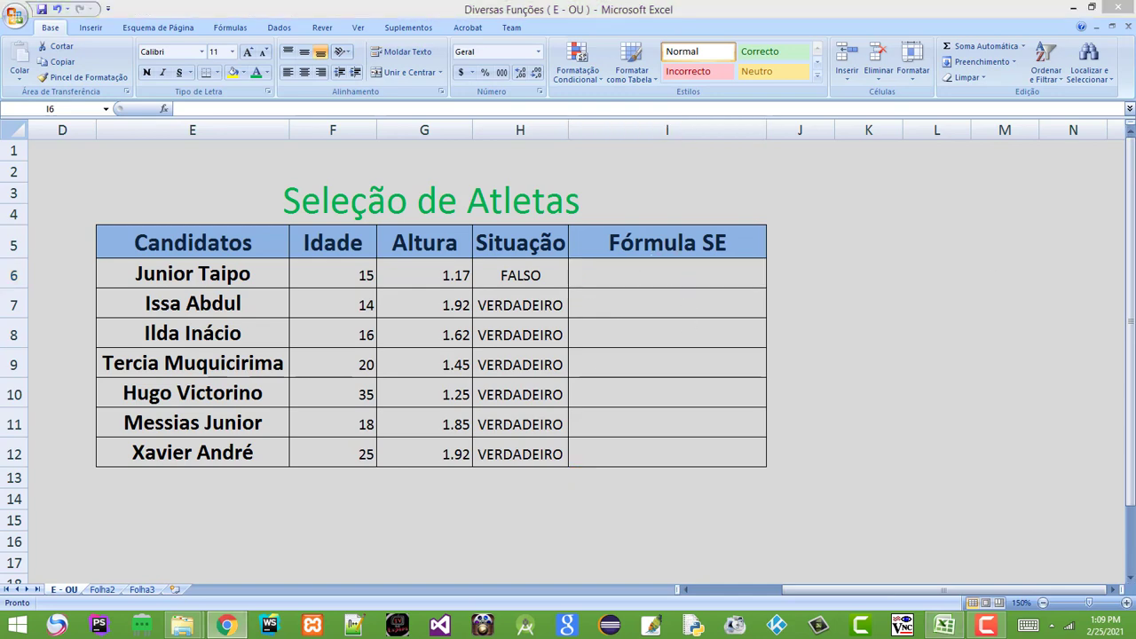
{"action": "left_click", "coordinate": [634, 279]}
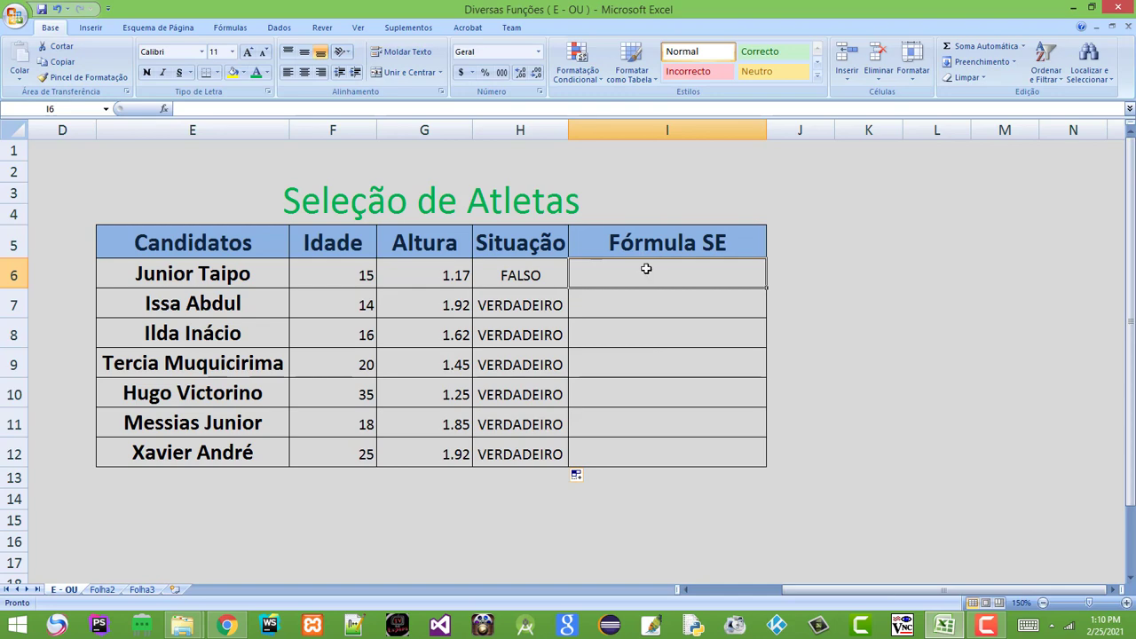
{"action": "type", "text": "="}
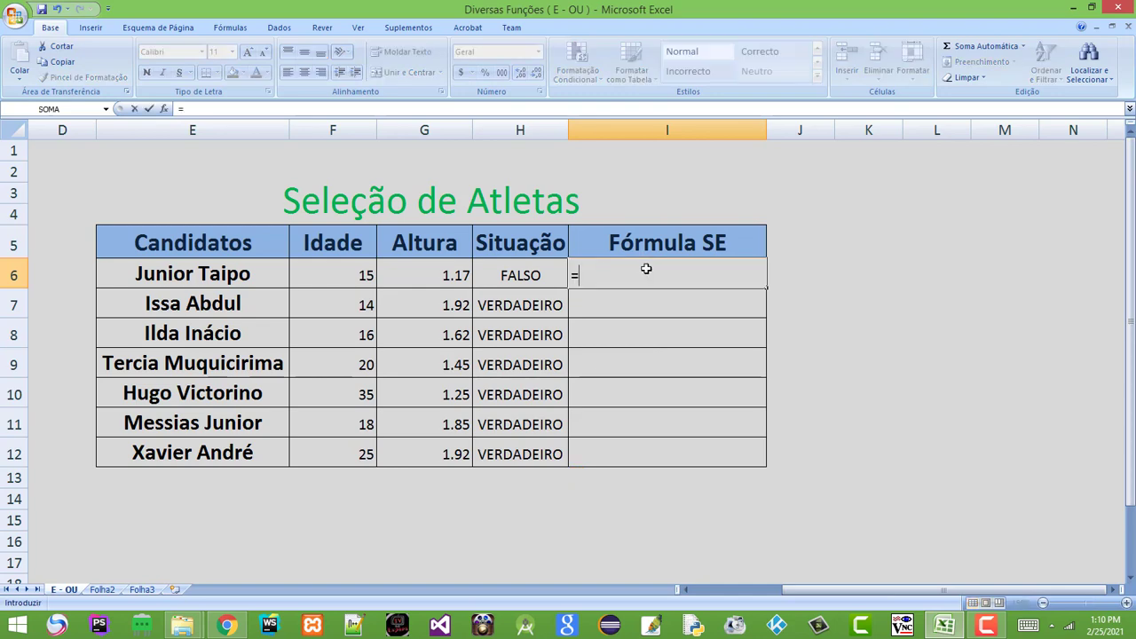
{"action": "type", "text": "se"}
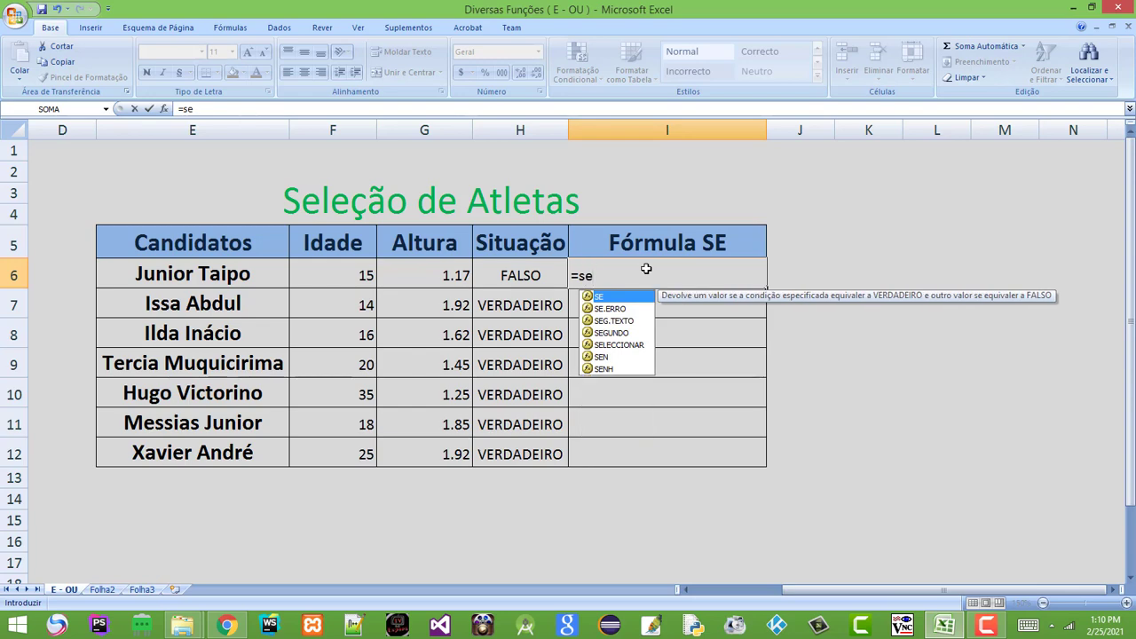
{"action": "key", "text": "Tab"}
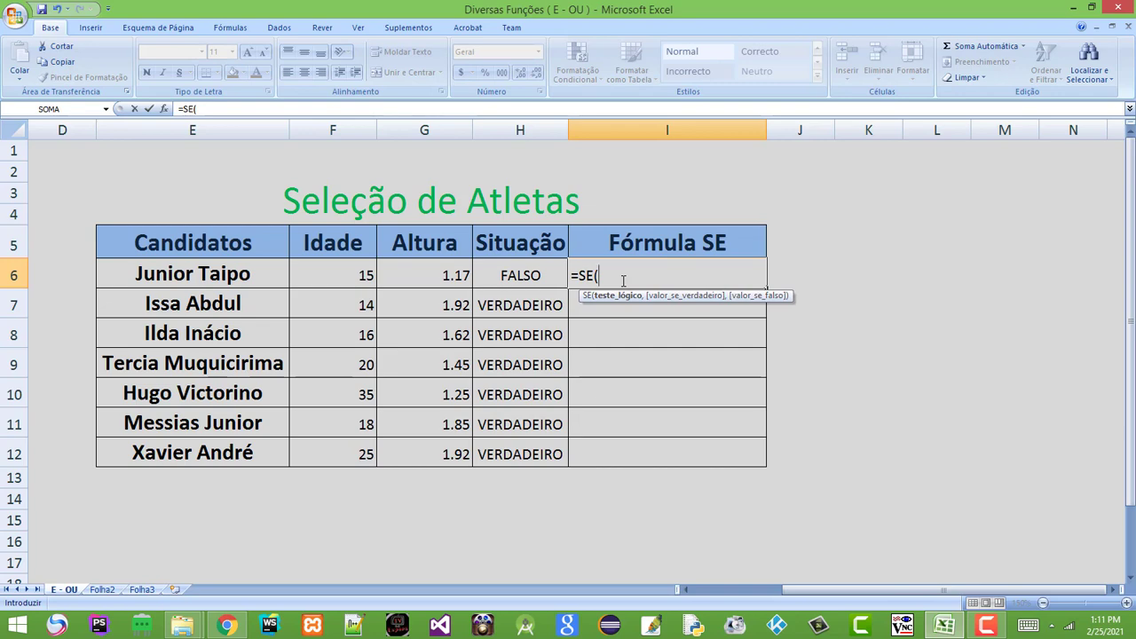
{"action": "type", "text": "e"}
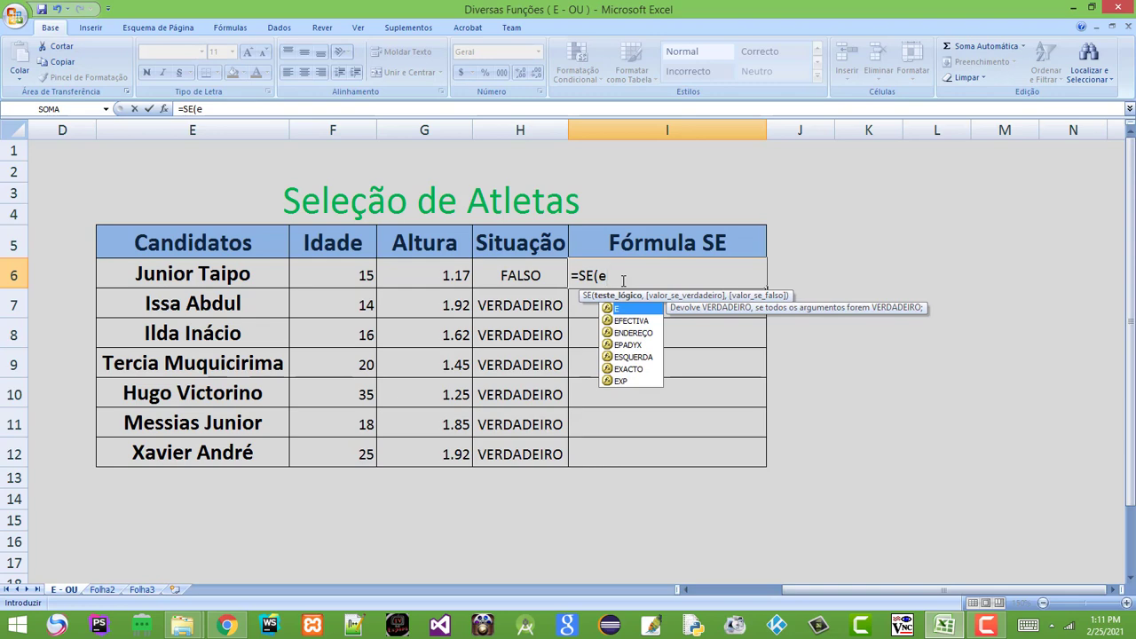
{"action": "key", "text": "Escape"}
{"action": "key", "text": "Escape"}
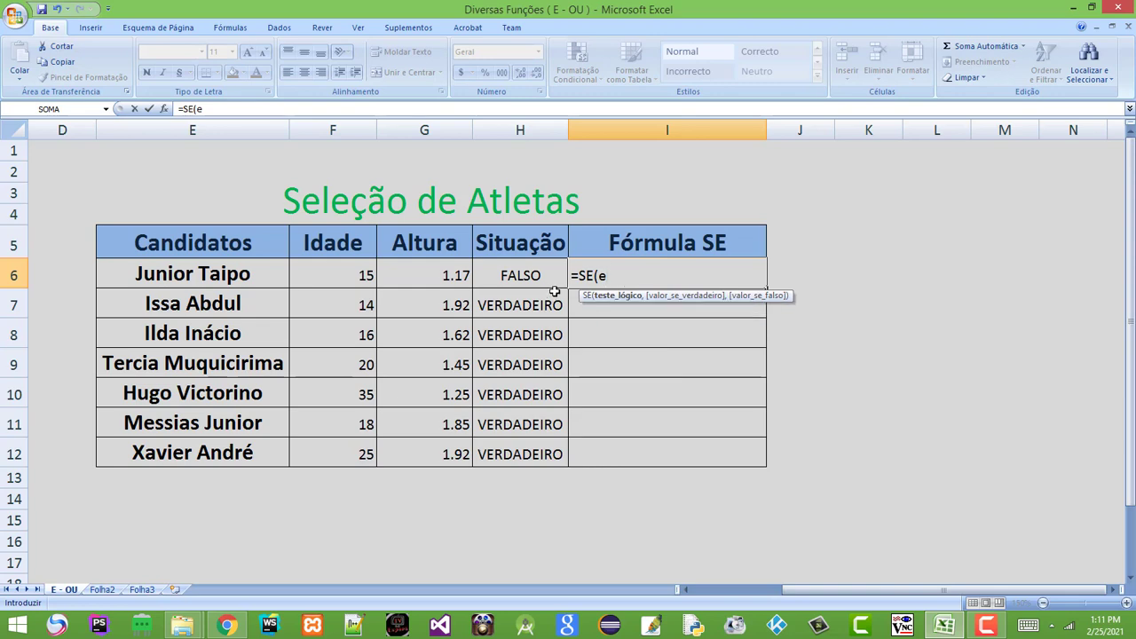
- Clear the OU results from H6 to H12 in the Situação column
{"action": "left_click_drag", "start_coordinate": [513, 277], "coordinate": [518, 452]}
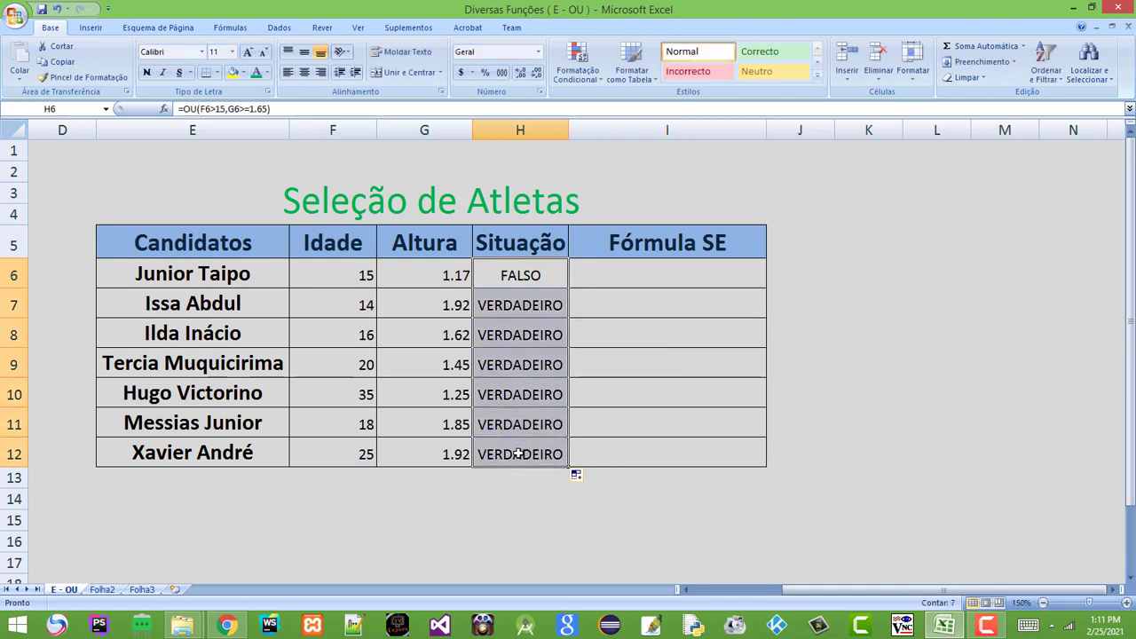
{"action": "key", "text": "Delete"}
- Begin an SE formula in I6 whose logical test is E(F6>15,G6>=1.65)
{"action": "left_click", "coordinate": [619, 282]}
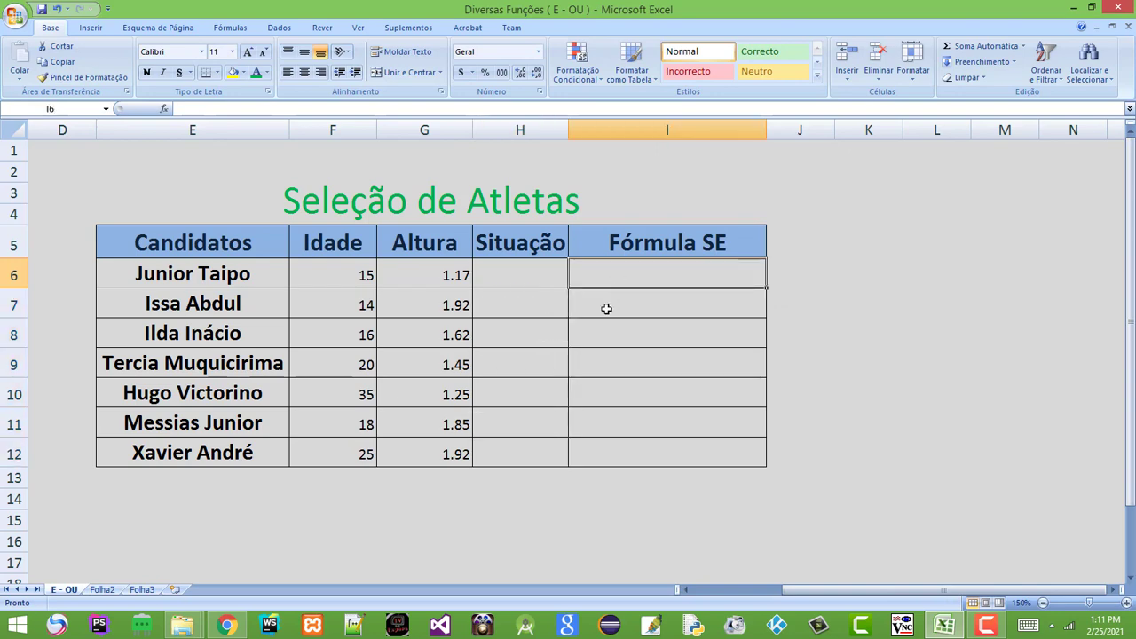
{"action": "type", "text": "="}
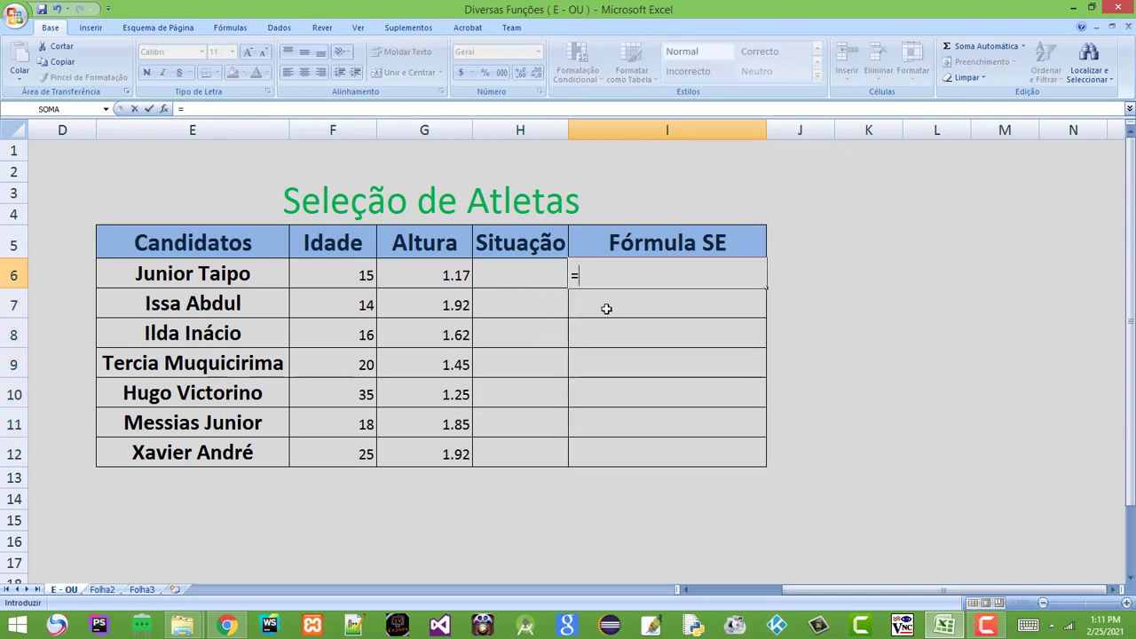
{"action": "type", "text": "se"}
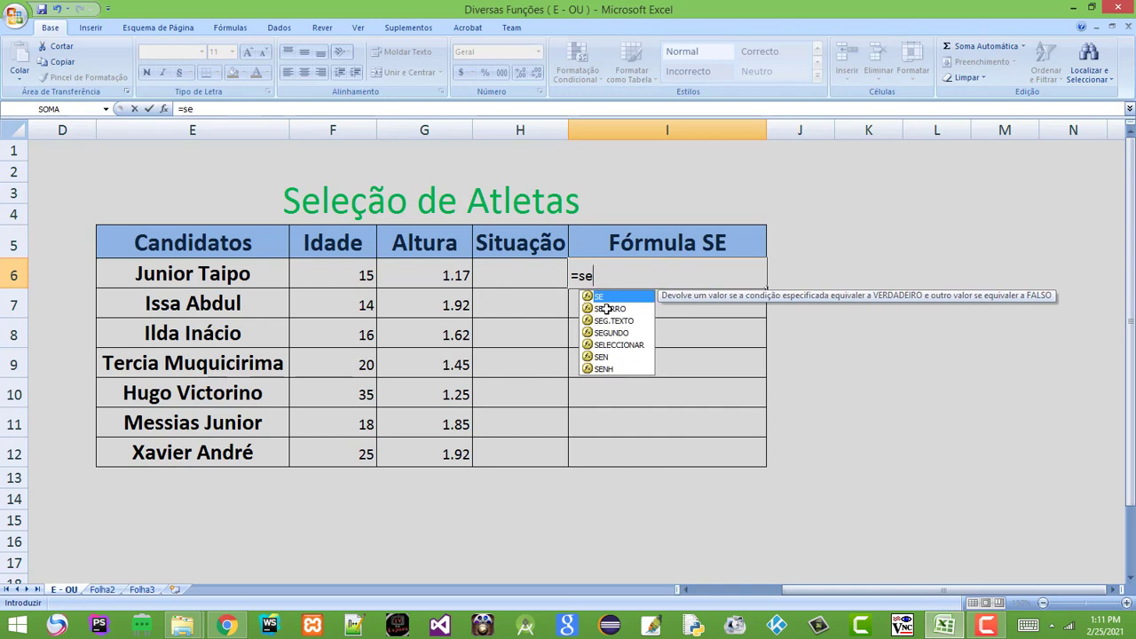
{"action": "key", "text": "Tab"}
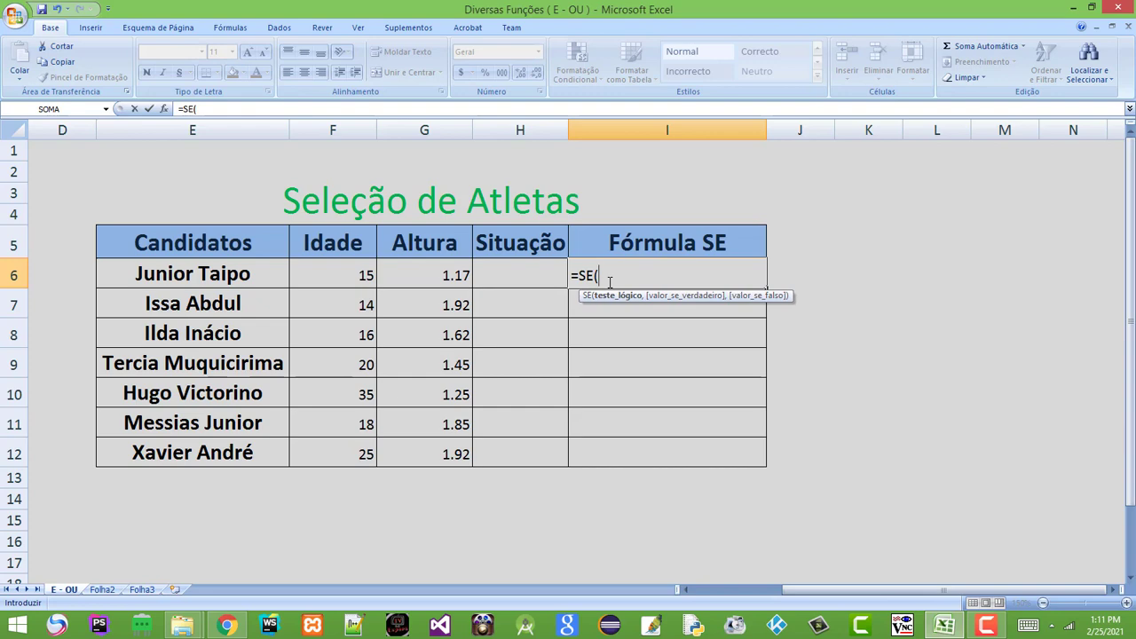
{"action": "type", "text": "e"}
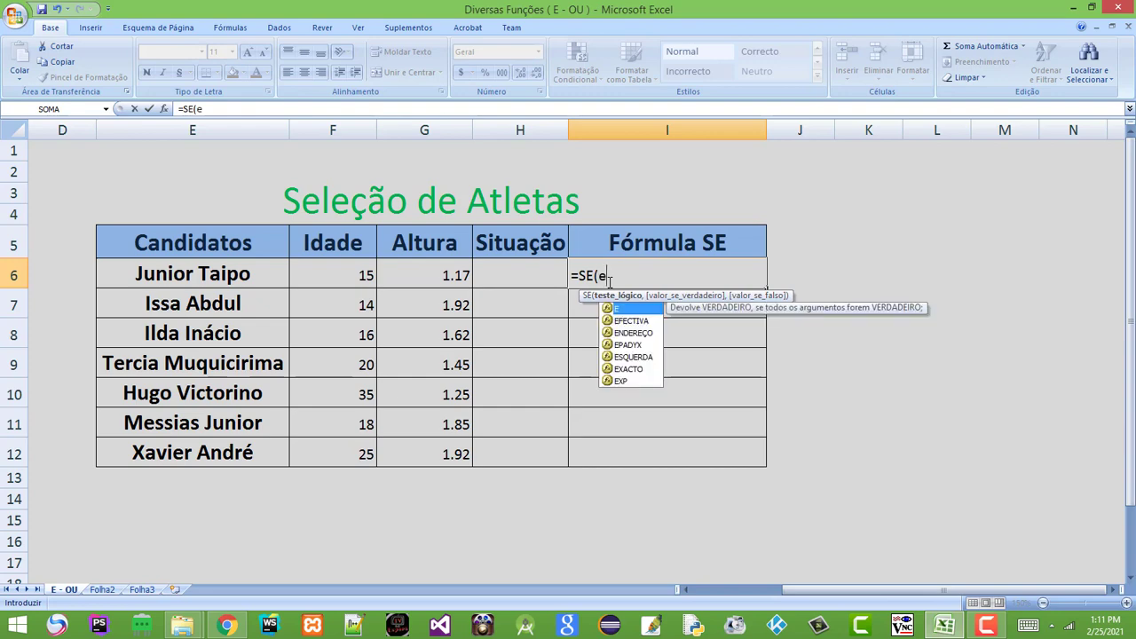
{"action": "key", "text": "Tab"}
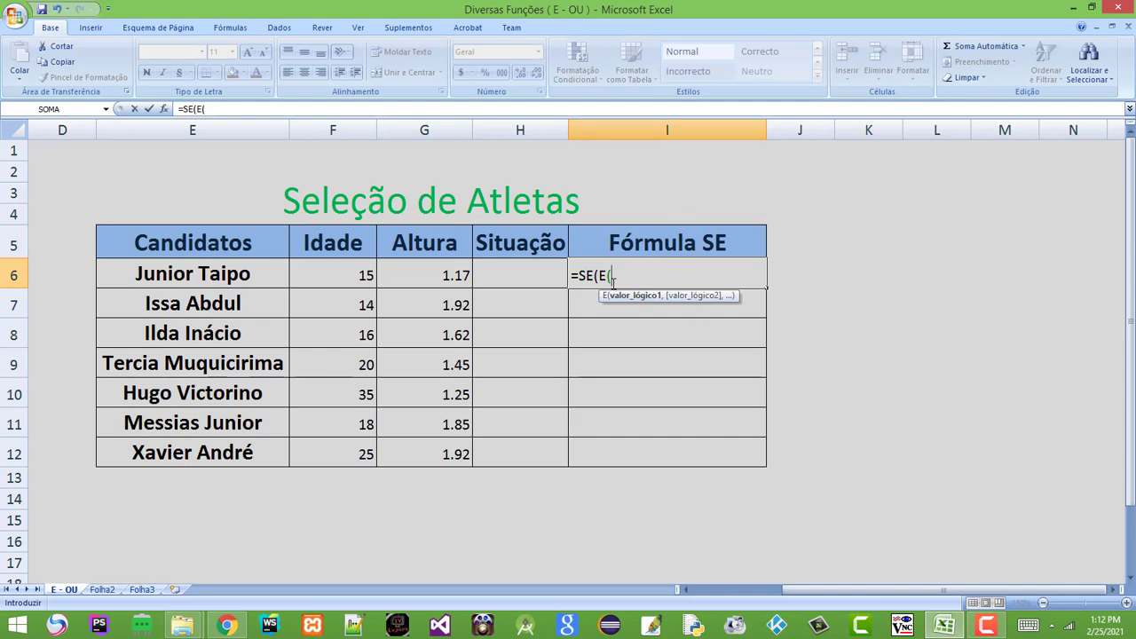
{"action": "left_click", "coordinate": [340, 271]}
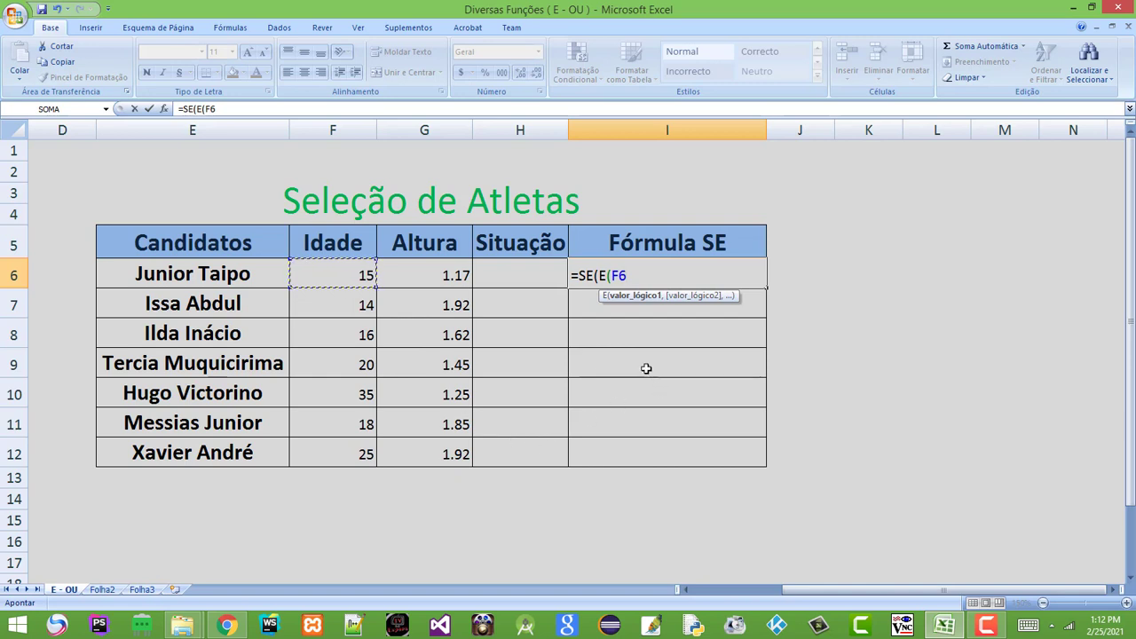
{"action": "type", "text": ">15"}
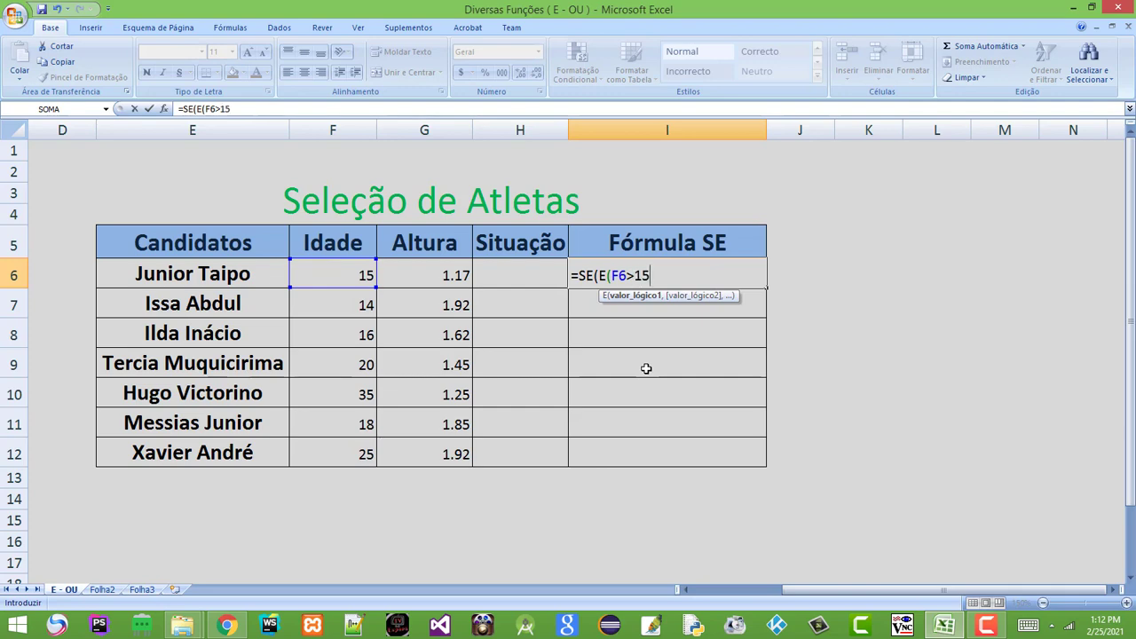
{"action": "type", "text": ","}
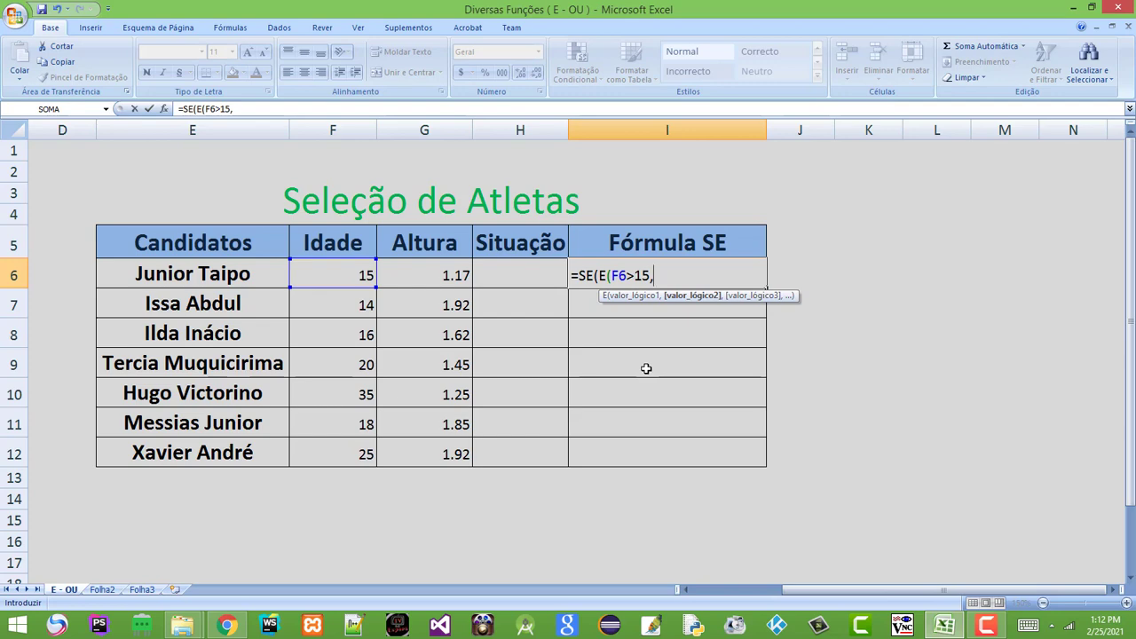
{"action": "left_click", "coordinate": [441, 276]}
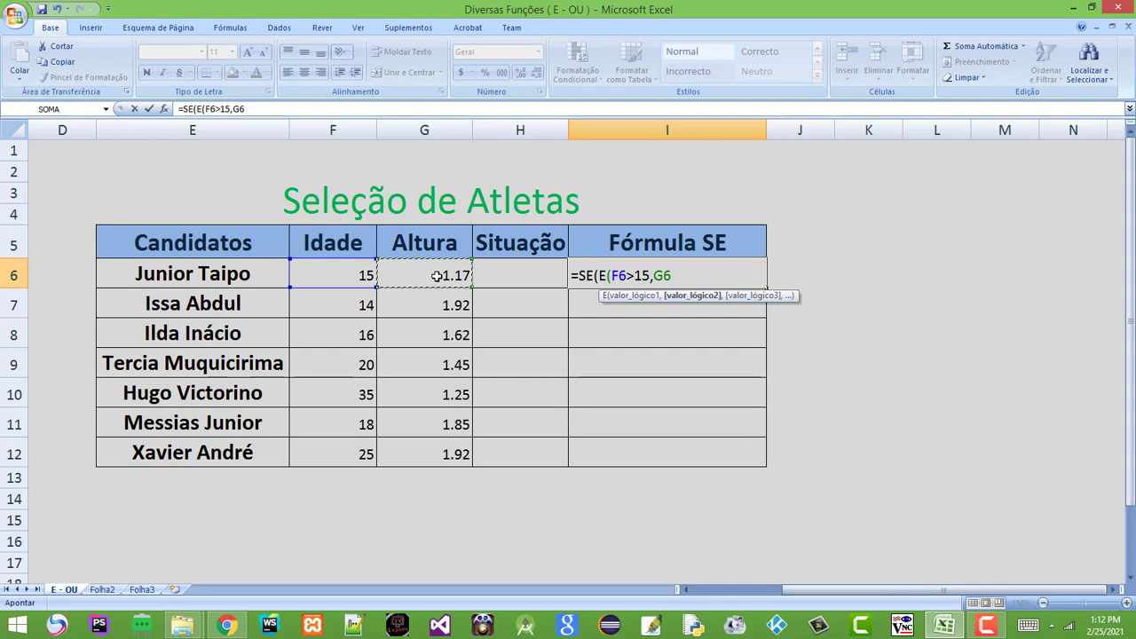
{"action": "type", "text": ">=1.65"}
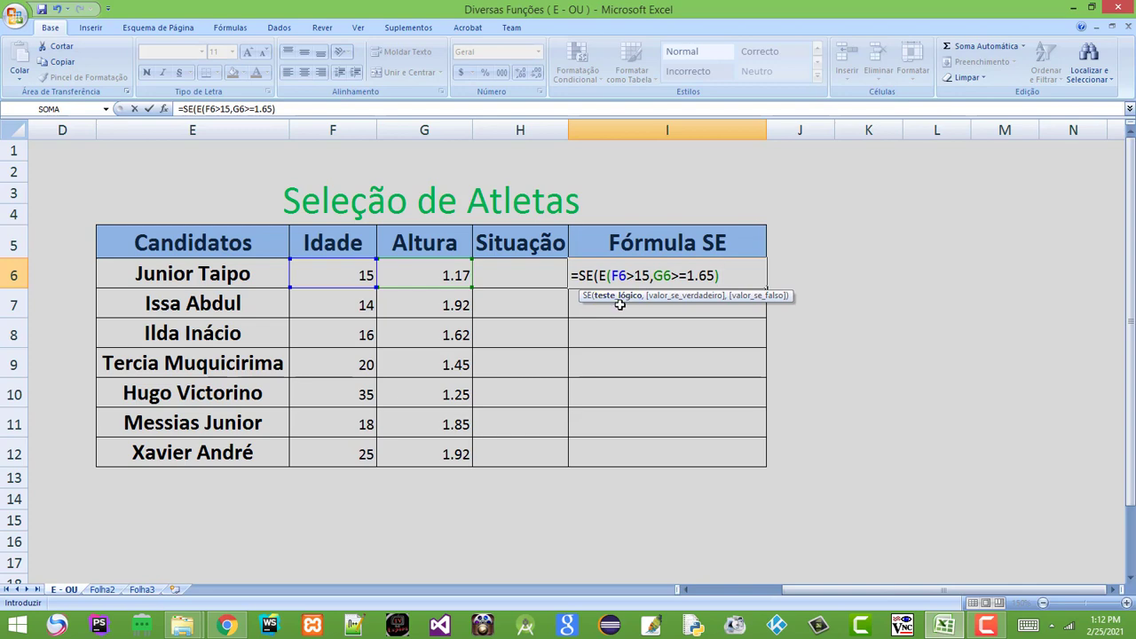
- Complete the SE formula in I6 with "SELECIONADO" as the true value and "REJEITADO" as the false value
{"action": "type", "text": ","}
{"action": "type", "text": "\""}
{"action": "type", "text": "SELECIO"}
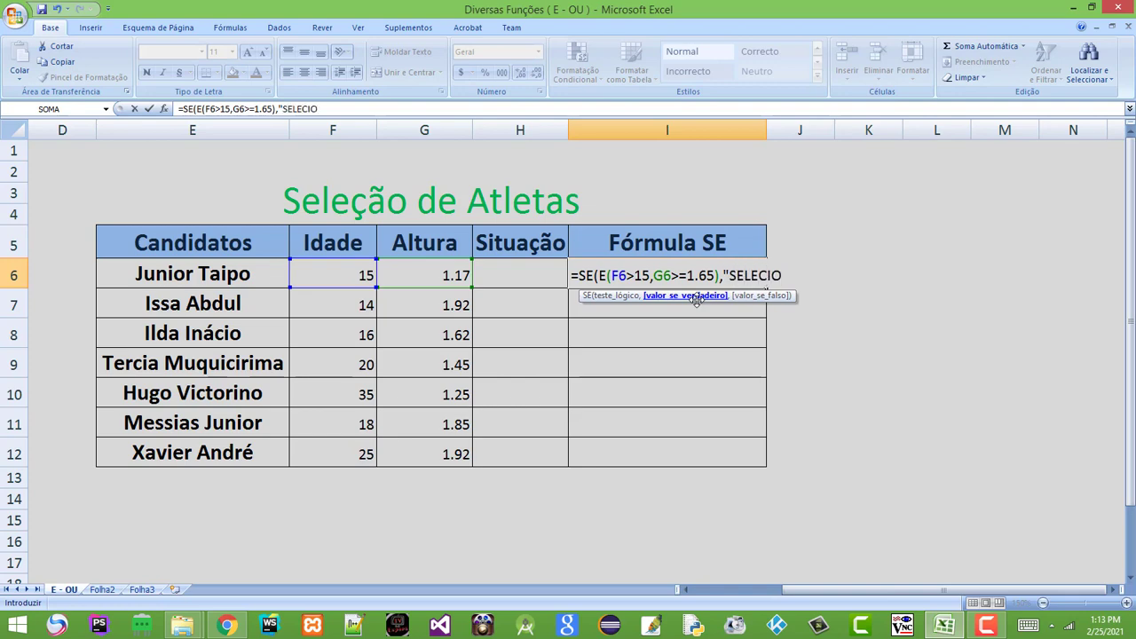
{"action": "type", "text": "NADO"}
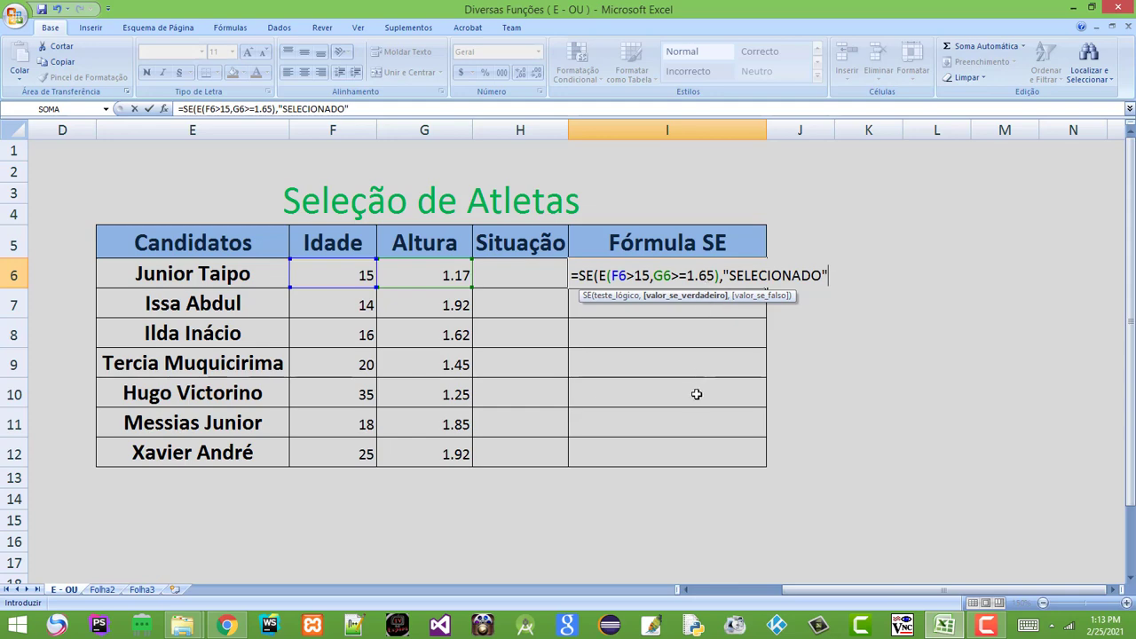
{"action": "type", "text": ","}
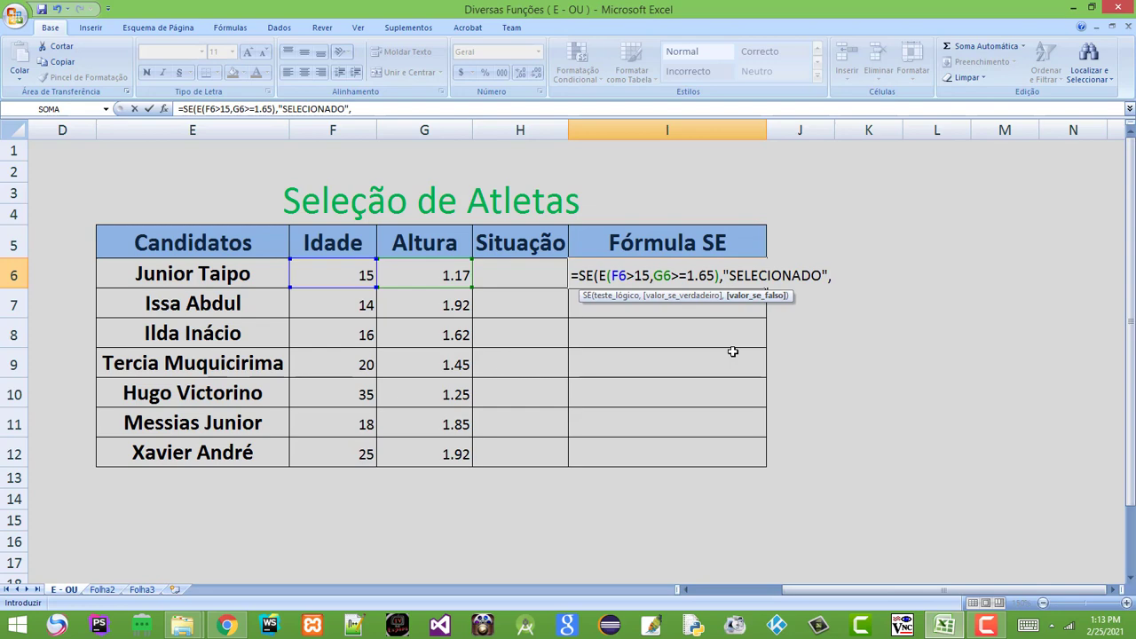
{"action": "type", "text": "\""}
{"action": "type", "text": "RECUSA"}
{"action": "key", "text": "BackSpace"}
{"action": "key", "text": "BackSpace"}
{"action": "key", "text": "BackSpace"}
{"action": "key", "text": "BackSpace"}
{"action": "type", "text": "JEITADO"}
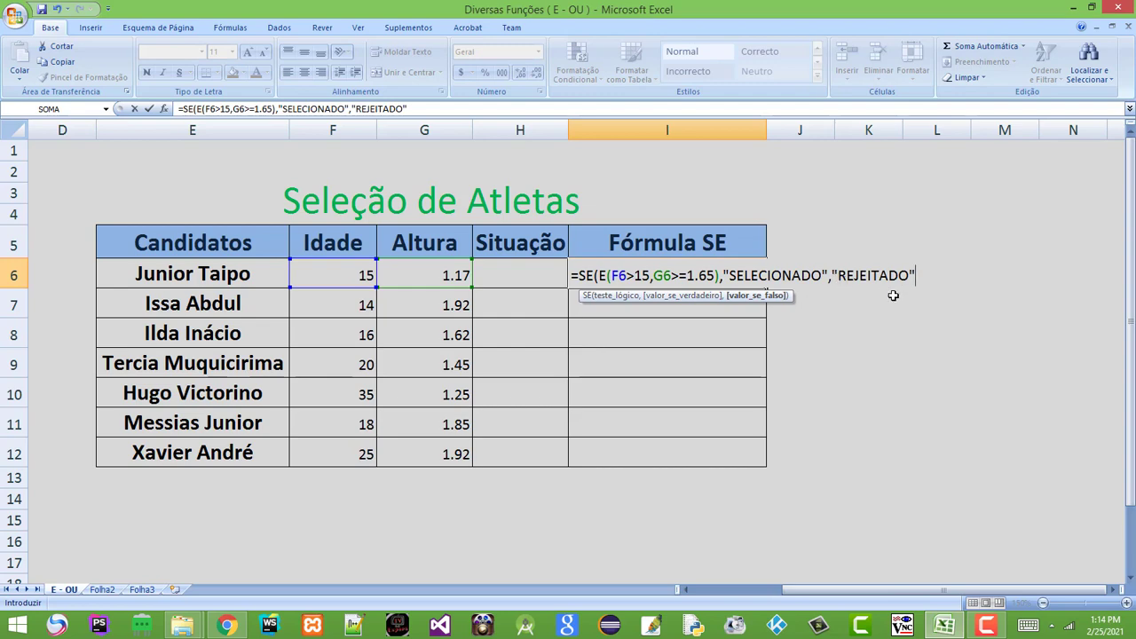
{"action": "type", "text": ")"}
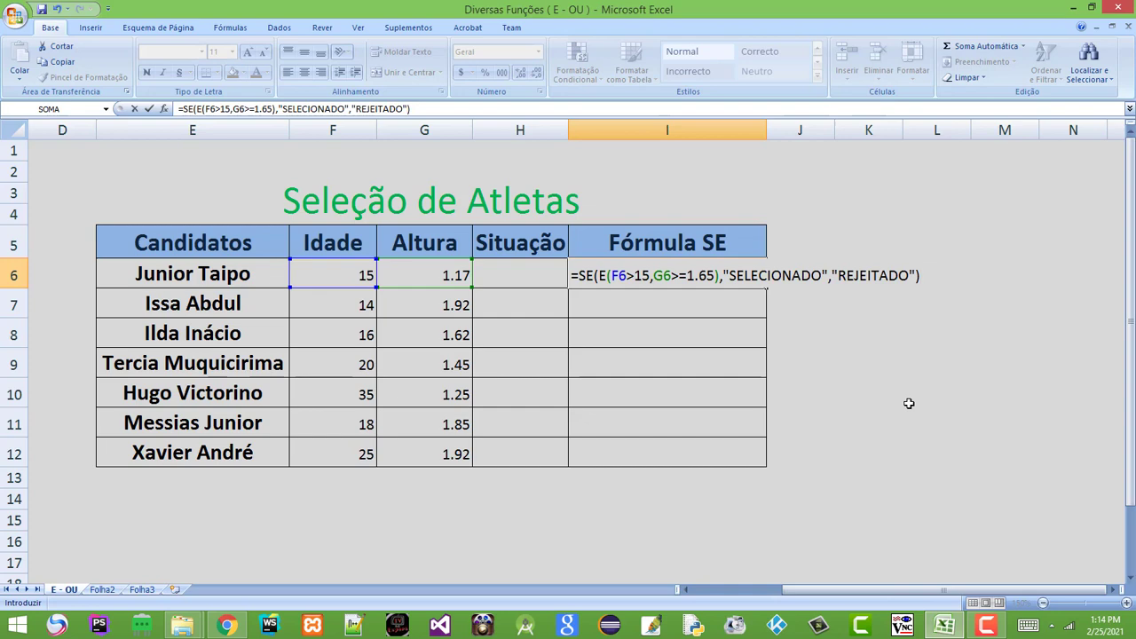
{"action": "key", "text": "Return"}
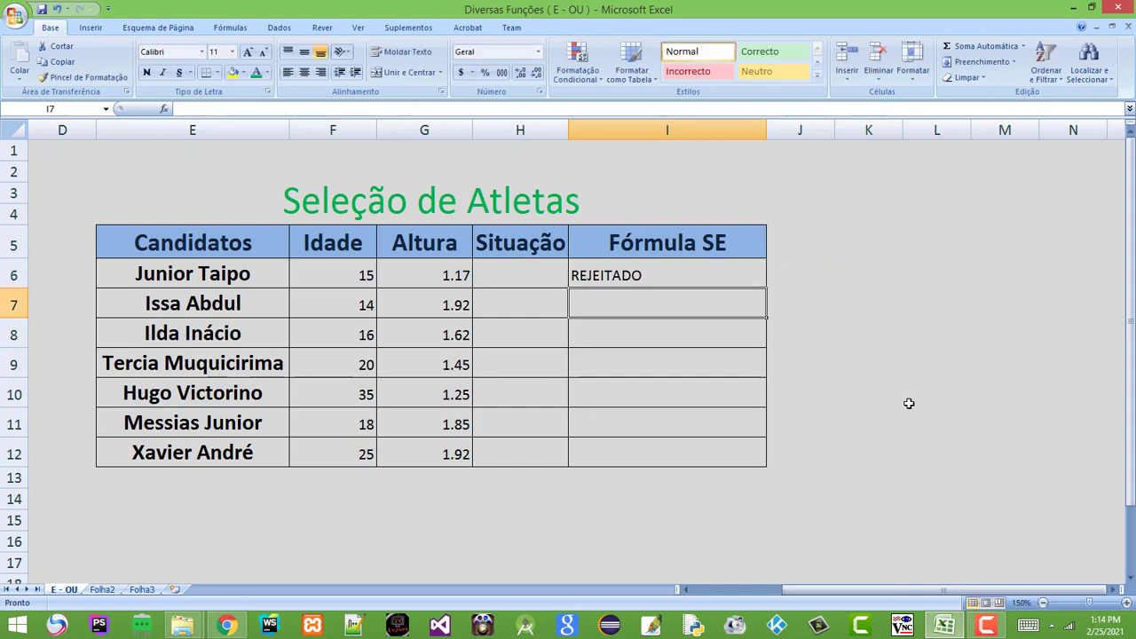
- Compare the SE result in I6 with the Idade and Altura in row 6, and fill the formula down to I12
{"action": "left_click", "coordinate": [640, 274]}
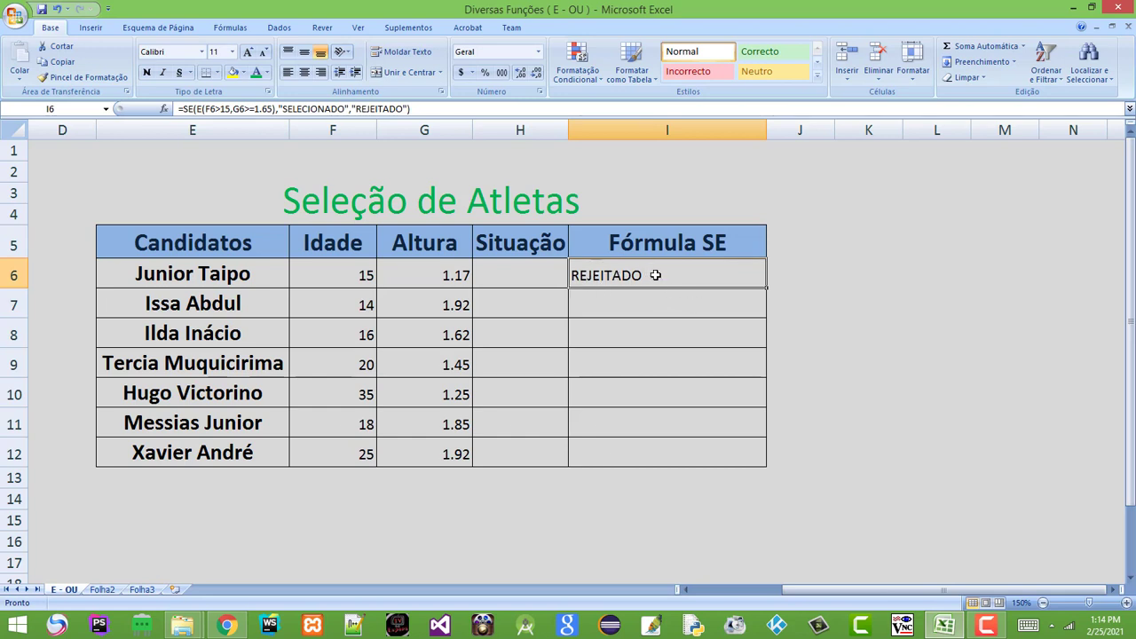
{"action": "left_click", "coordinate": [363, 276]}
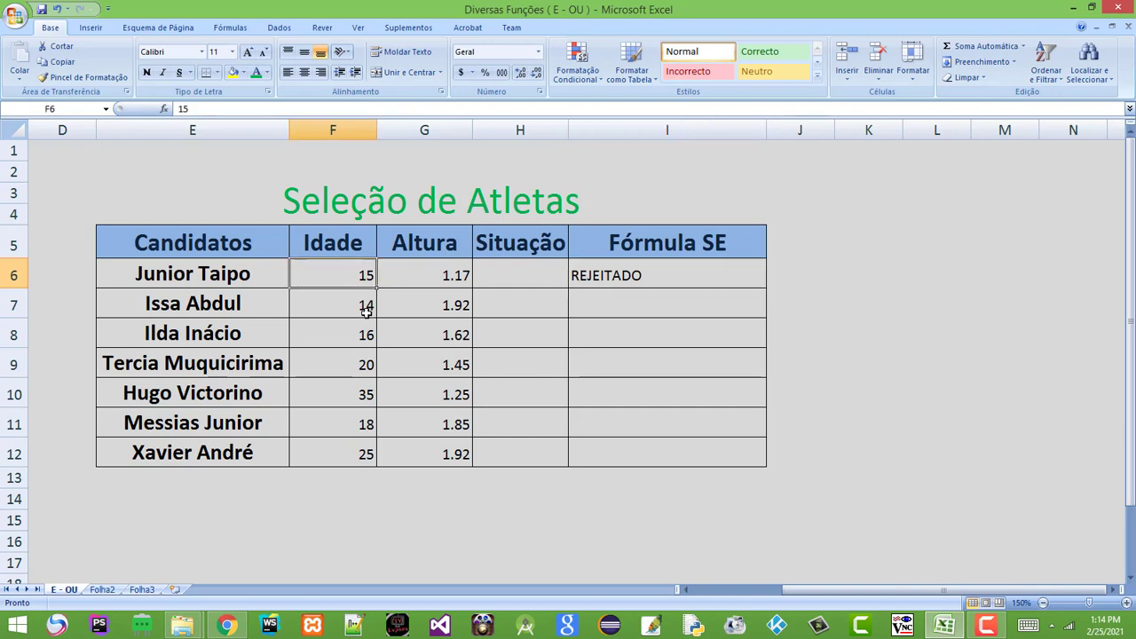
{"action": "left_click", "coordinate": [434, 278]}
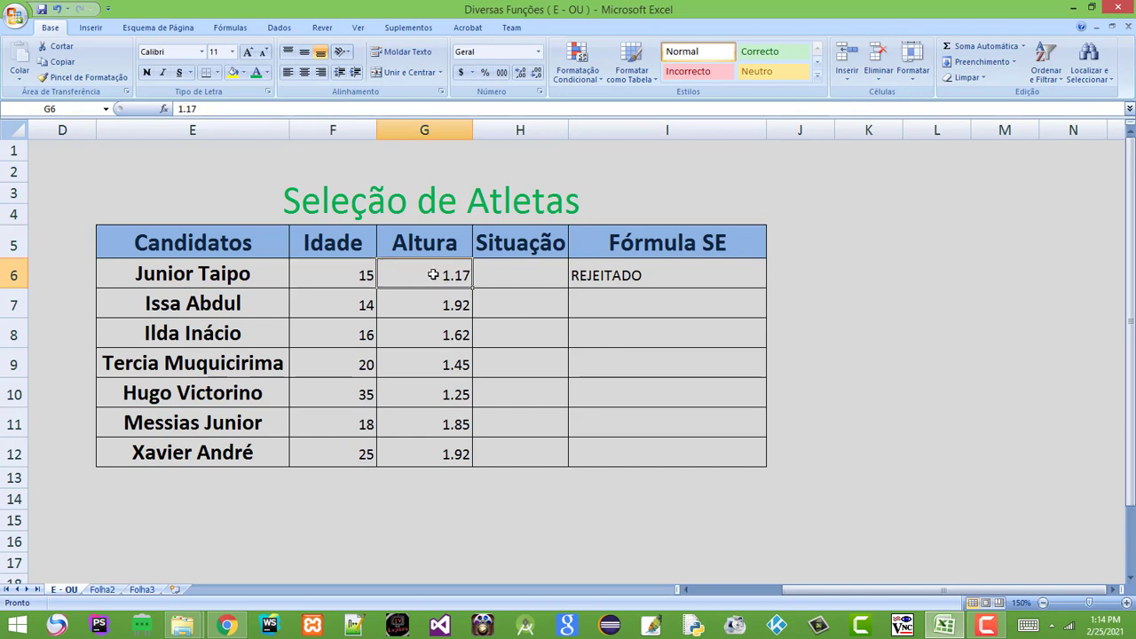
{"action": "left_click", "coordinate": [348, 275]}
{"action": "left_click", "coordinate": [419, 275]}
{"action": "left_click", "coordinate": [690, 276]}
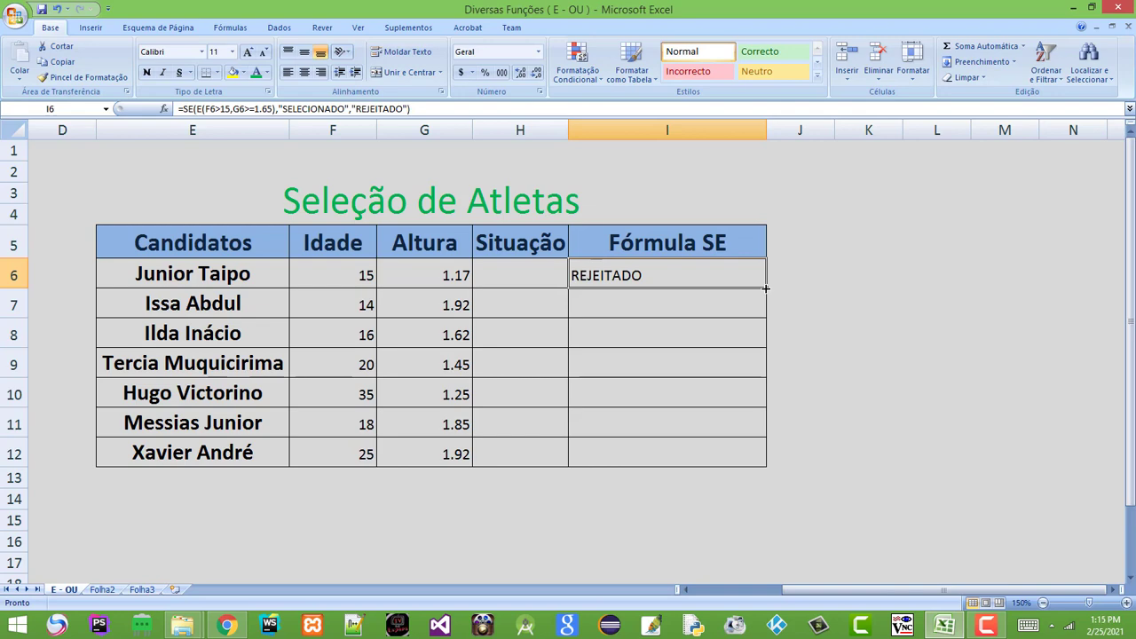
{"action": "left_click_drag", "start_coordinate": [765, 288], "coordinate": [765, 460]}
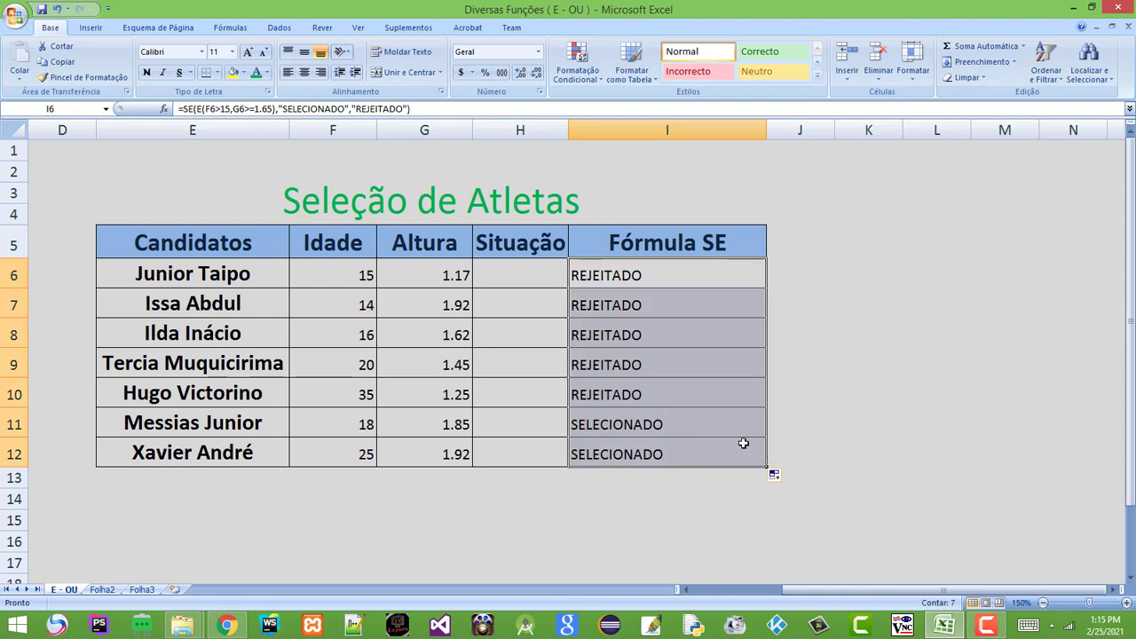
- Review the SE results and their formulas in rows 6 to 10 of the Fórmula SE column
{"action": "left_click", "coordinate": [694, 311]}
{"action": "left_click", "coordinate": [675, 396]}
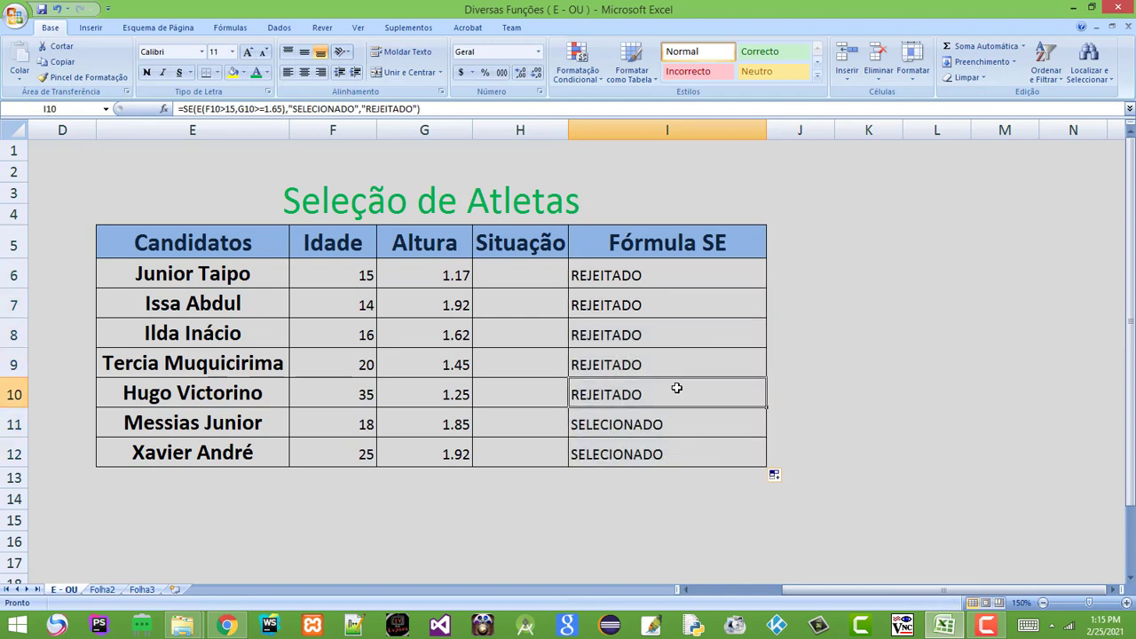
{"action": "left_click", "coordinate": [658, 288]}
{"action": "left_click", "coordinate": [642, 329]}
{"action": "left_click", "coordinate": [665, 272]}
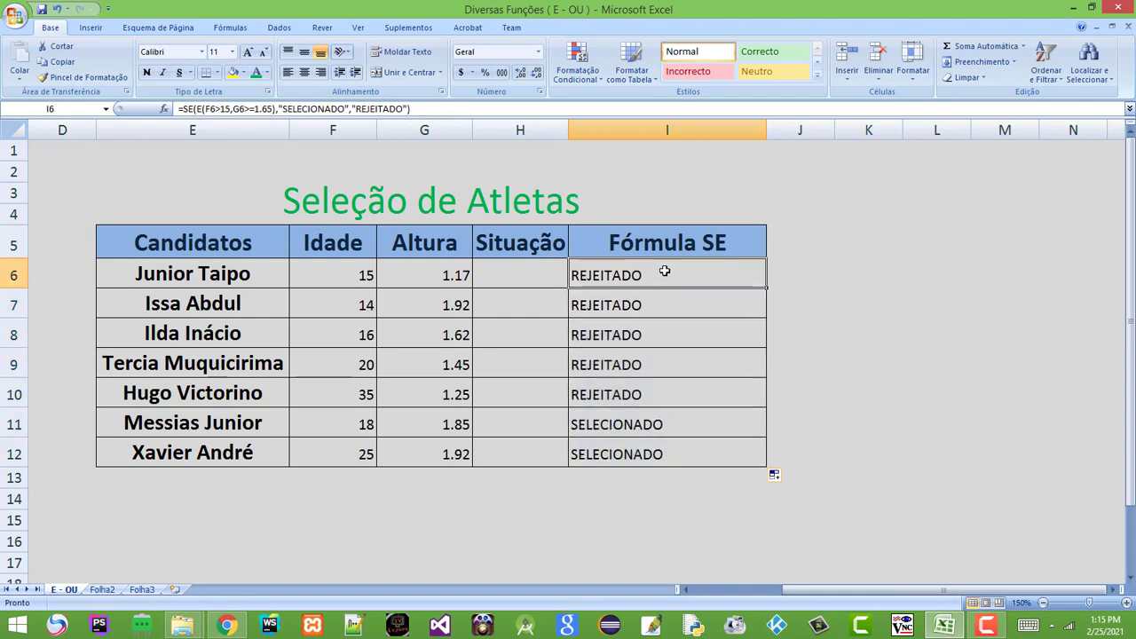
{"action": "left_click", "coordinate": [655, 303]}
{"action": "left_click", "coordinate": [646, 343]}
{"action": "left_click", "coordinate": [645, 373]}
{"action": "left_click", "coordinate": [650, 401]}
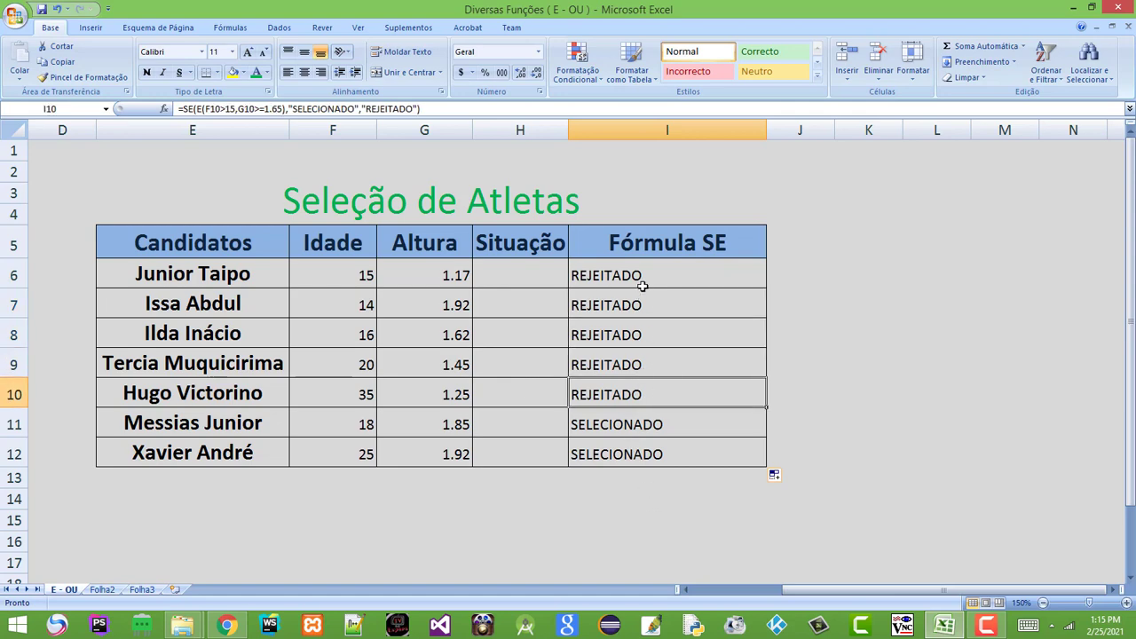
{"action": "left_click", "coordinate": [645, 284]}
{"action": "left_click", "coordinate": [644, 308]}
{"action": "left_click", "coordinate": [631, 371]}
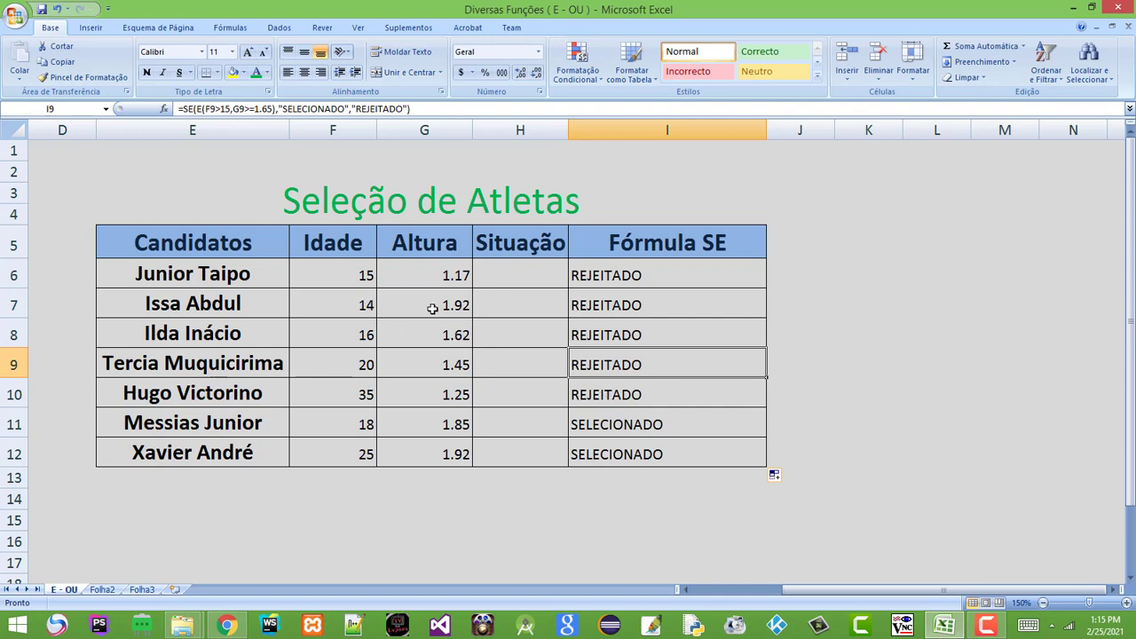
- Check the SE result in row 7 against the candidate's Idade and Altura, and review the results in rows 8 and 9
{"action": "left_click", "coordinate": [672, 312]}
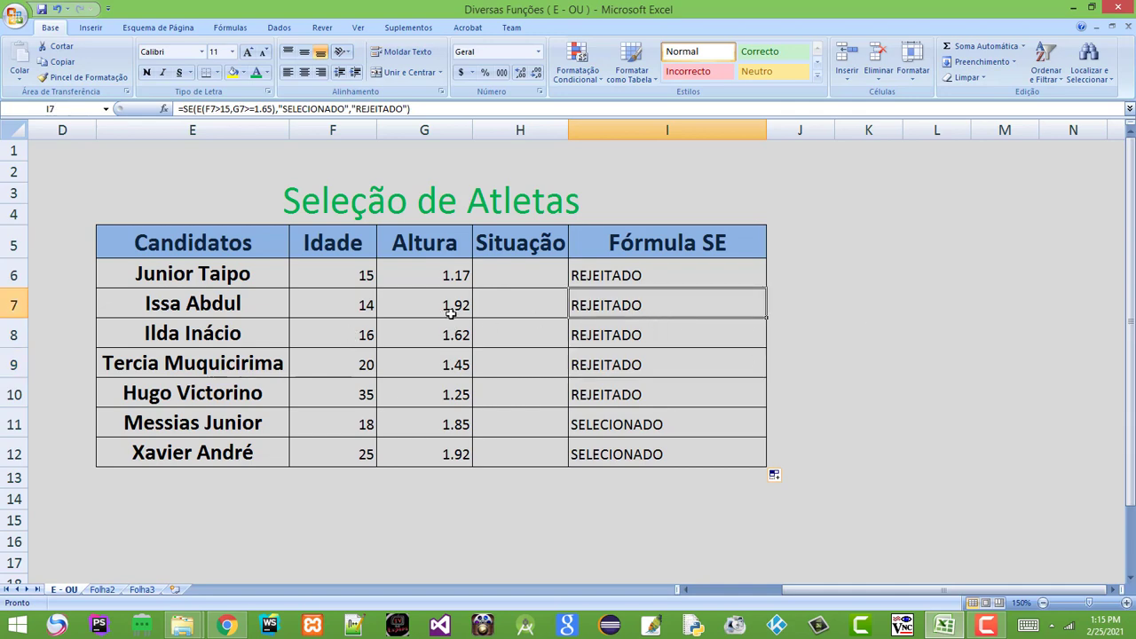
{"action": "left_click", "coordinate": [368, 275]}
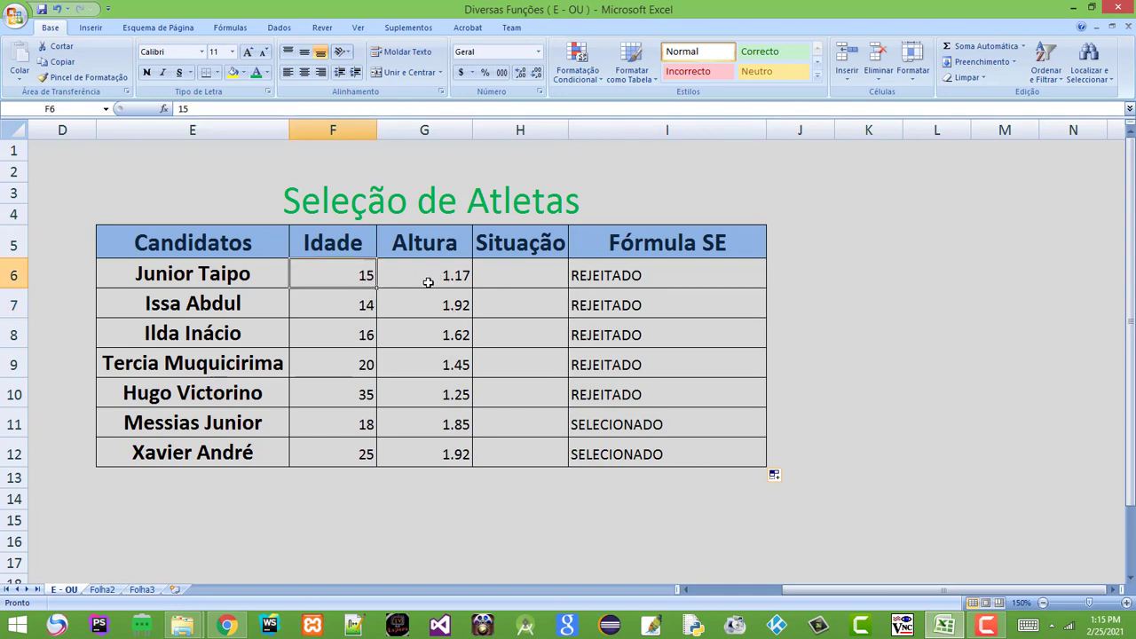
{"action": "left_click", "coordinate": [360, 306]}
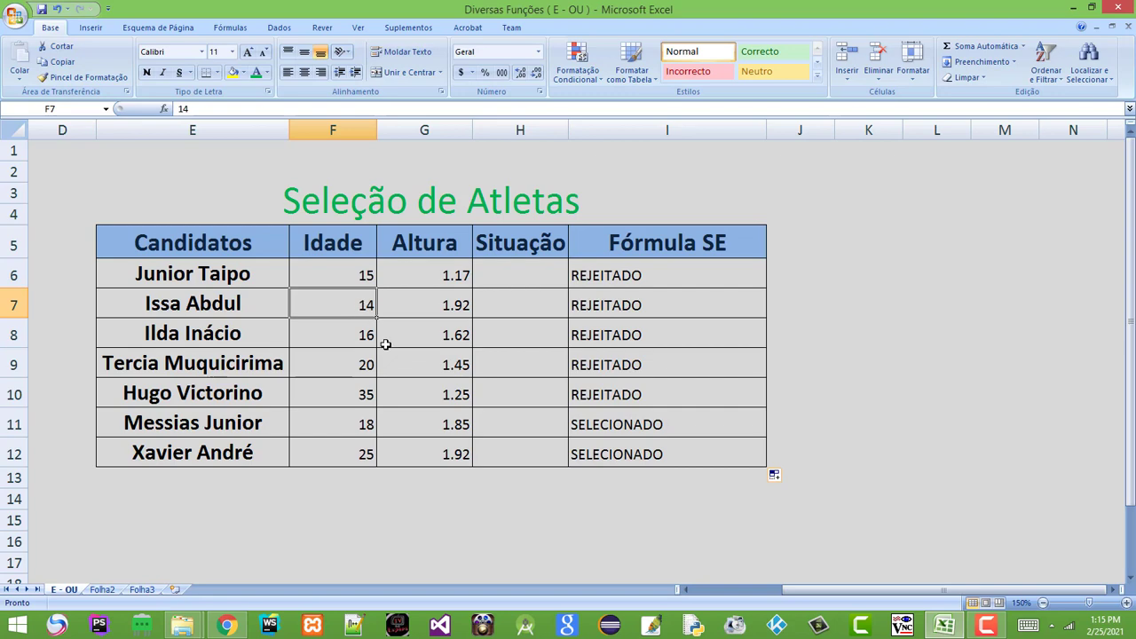
{"action": "left_click", "coordinate": [451, 308]}
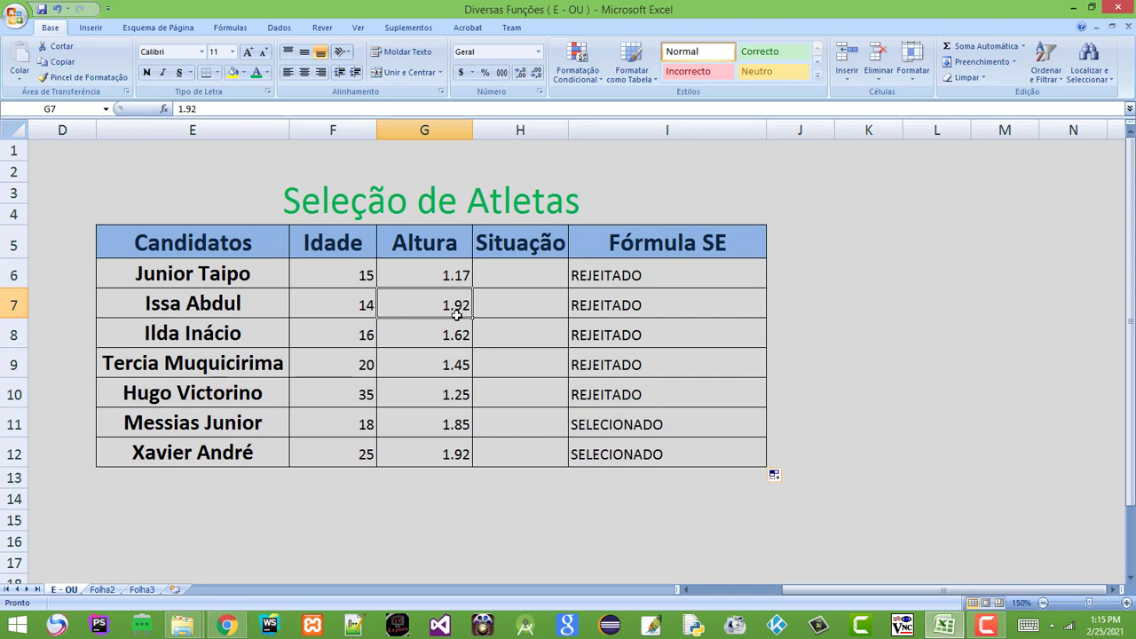
{"action": "left_click", "coordinate": [628, 316]}
{"action": "left_click", "coordinate": [628, 335]}
{"action": "left_click", "coordinate": [630, 362]}
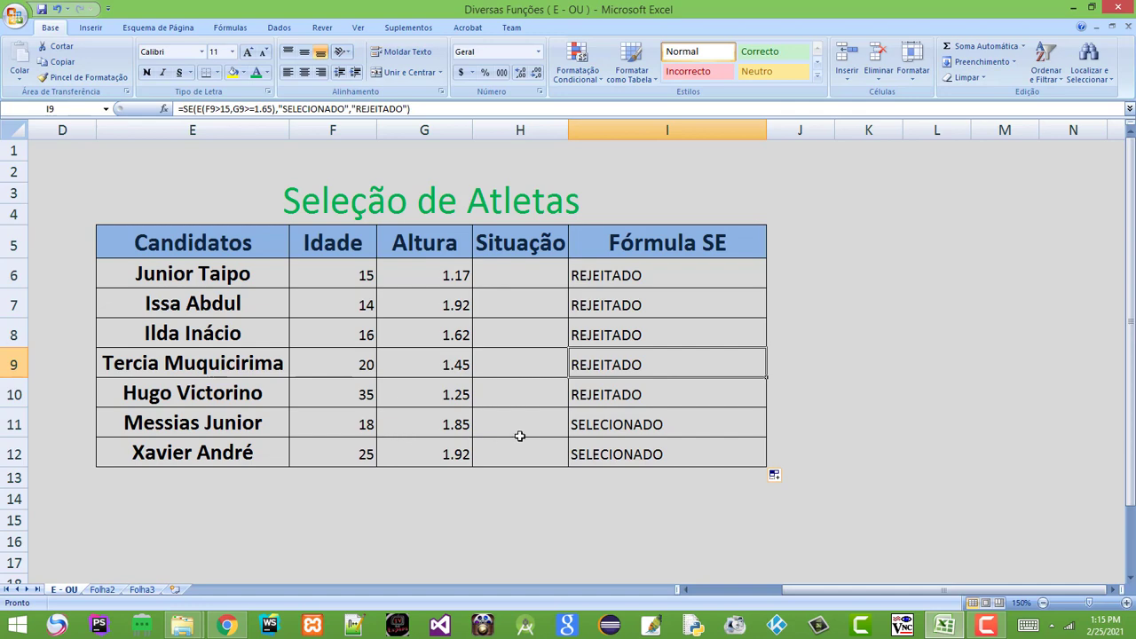
- Check the SE results in rows 11 and 12 of the Fórmula SE column against the candidates' Idade and Altura
{"action": "left_click", "coordinate": [679, 425]}
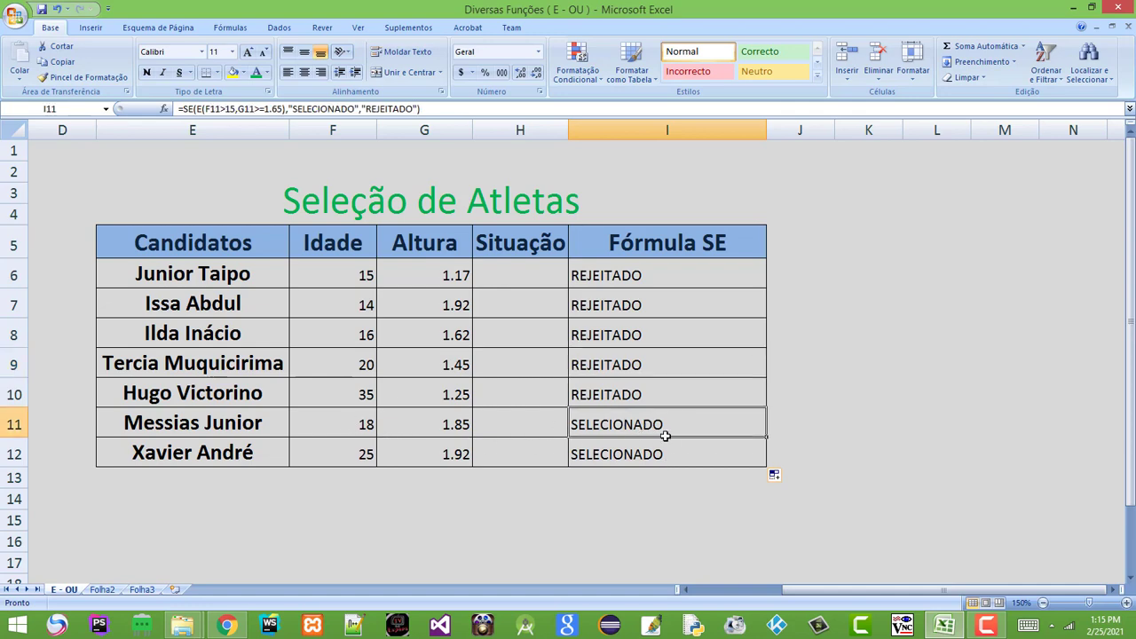
{"action": "left_click", "coordinate": [664, 394]}
{"action": "left_click", "coordinate": [672, 425]}
{"action": "left_click", "coordinate": [670, 452]}
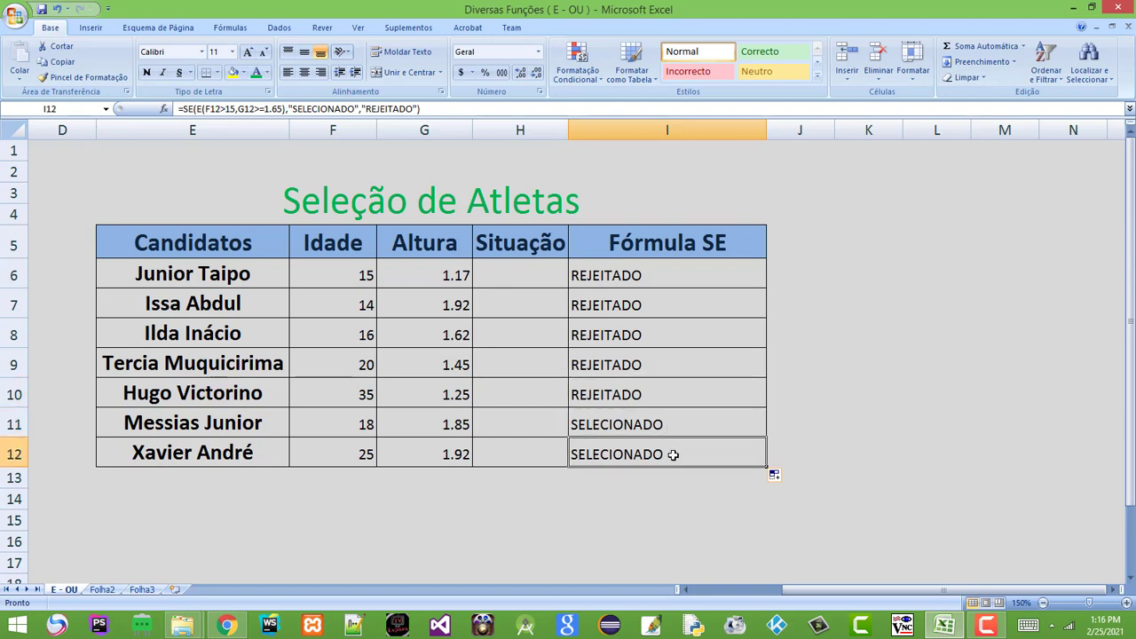
{"action": "left_click", "coordinate": [355, 427]}
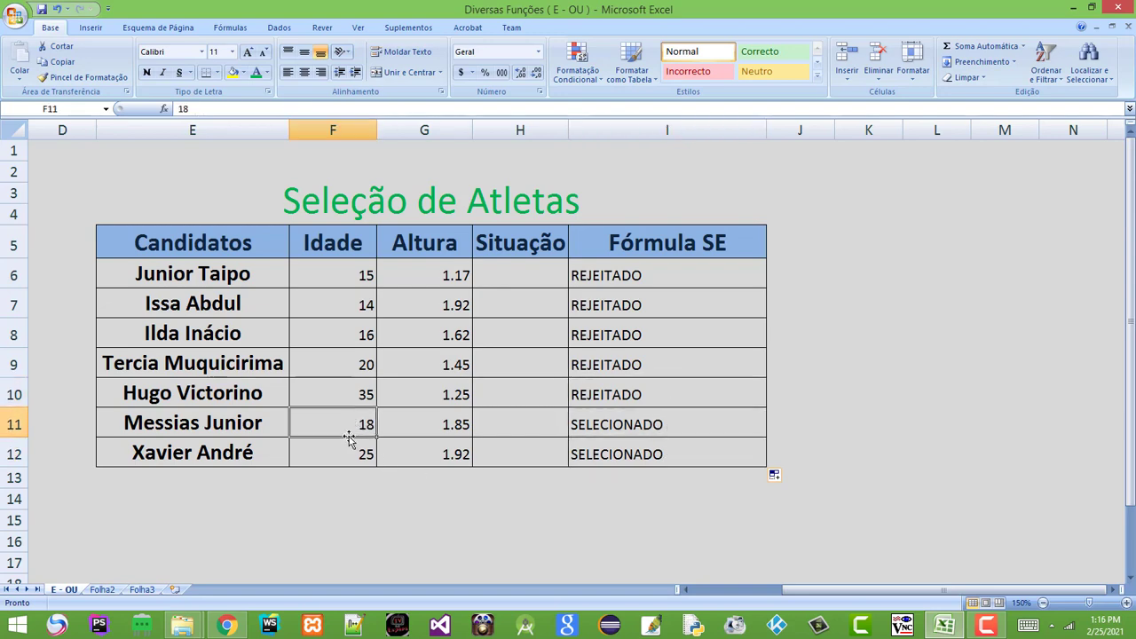
{"action": "left_click", "coordinate": [438, 428]}
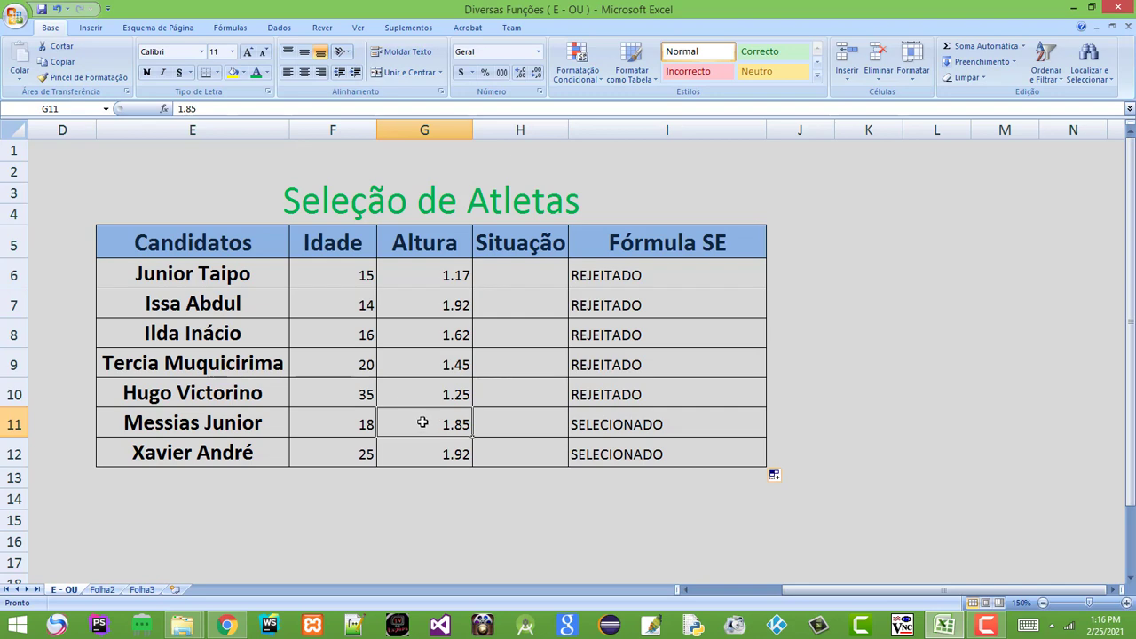
{"action": "left_click", "coordinate": [344, 427]}
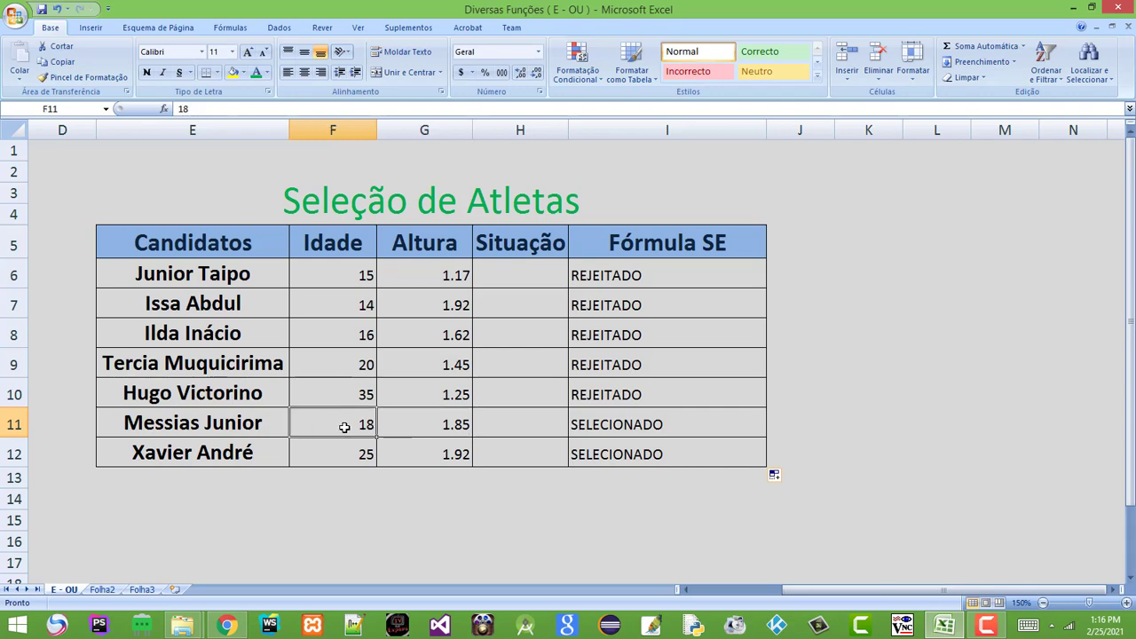
{"action": "left_click", "coordinate": [415, 428]}
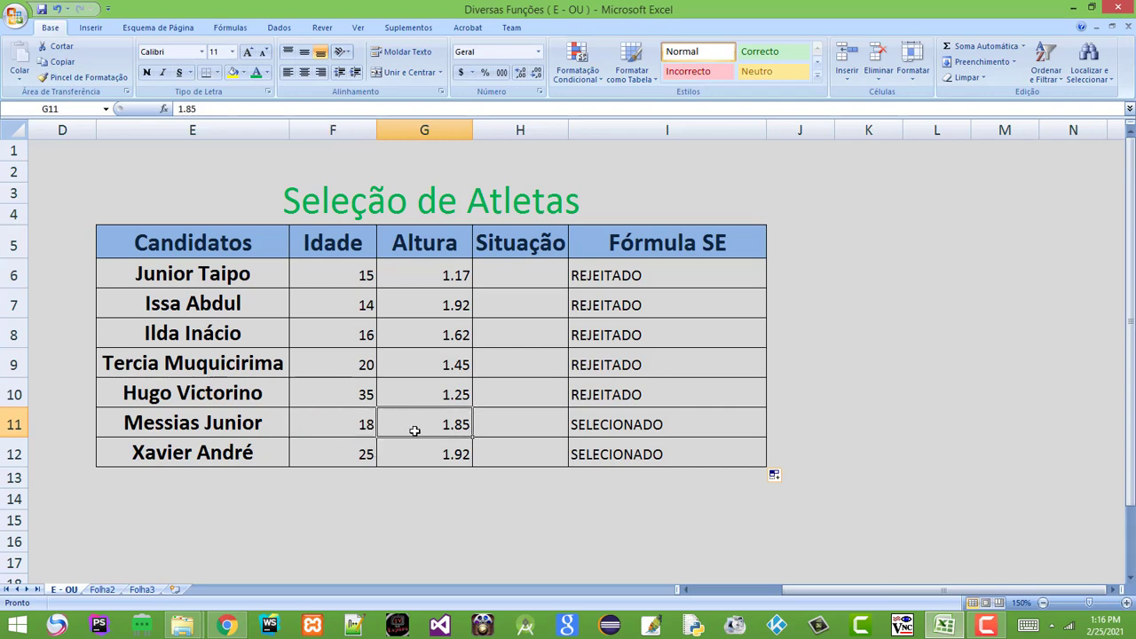
{"action": "left_click", "coordinate": [340, 455]}
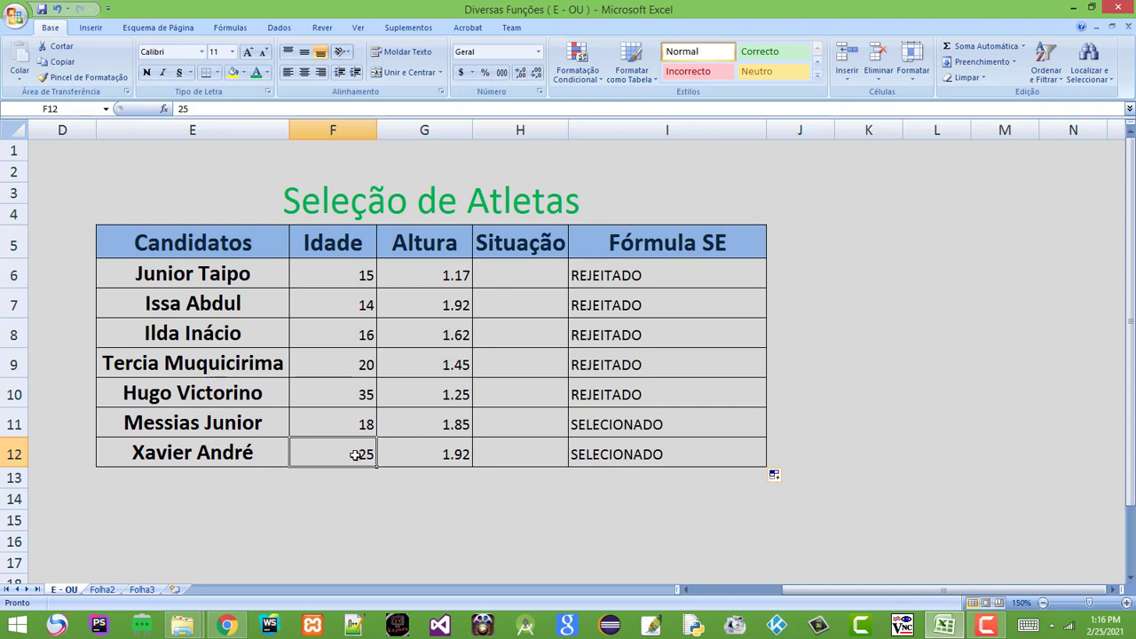
{"action": "left_click", "coordinate": [448, 458]}
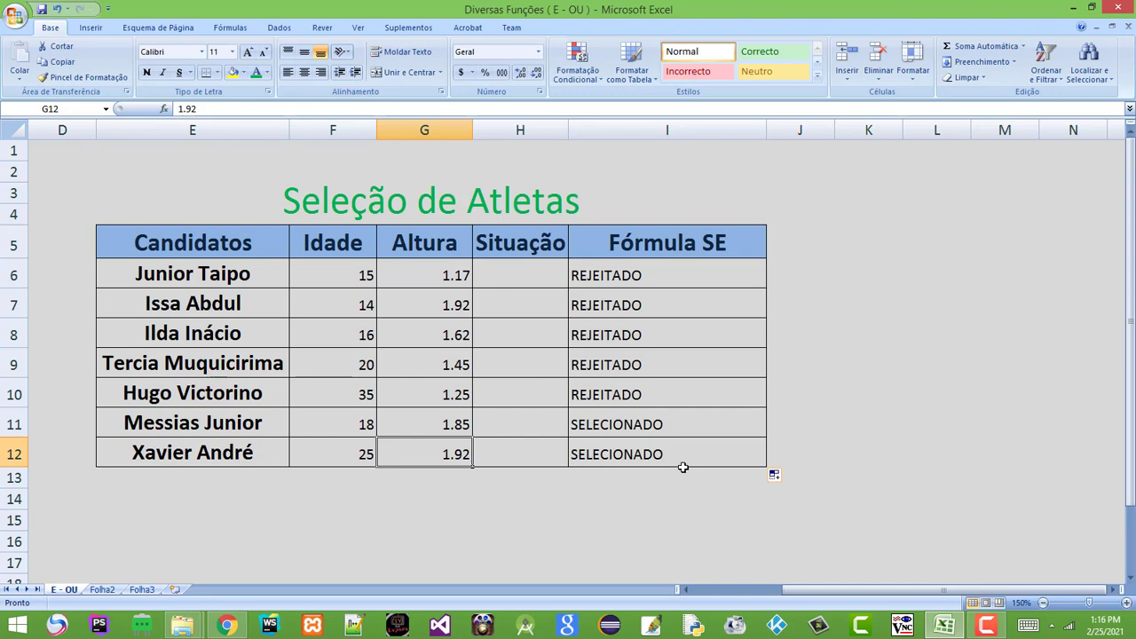
{"action": "left_click", "coordinate": [655, 431]}
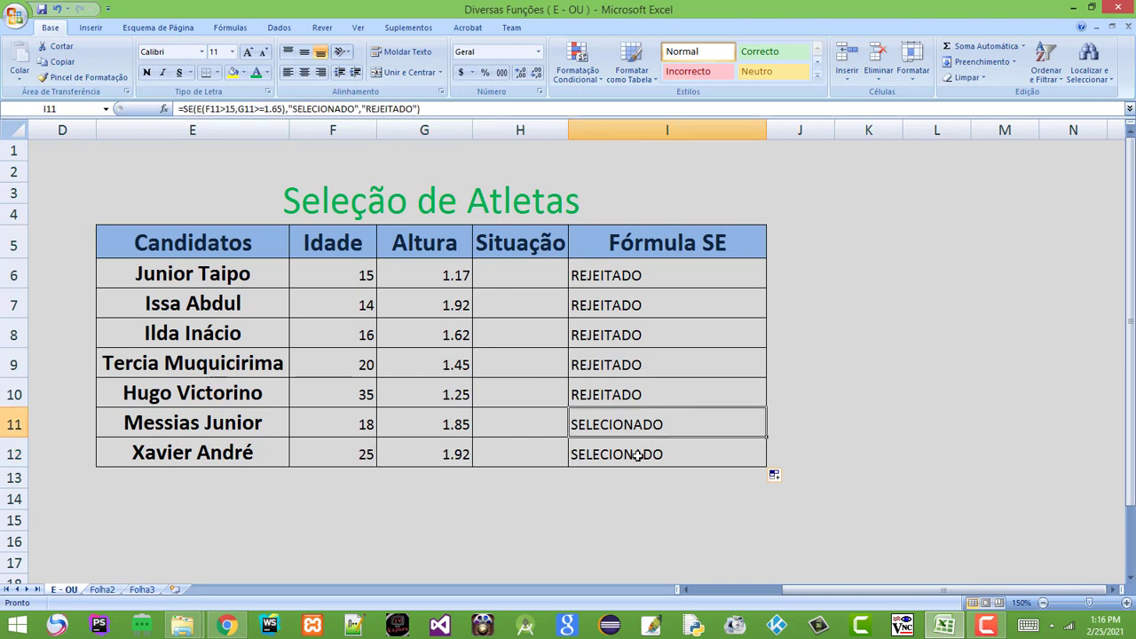
{"action": "left_click", "coordinate": [635, 466]}
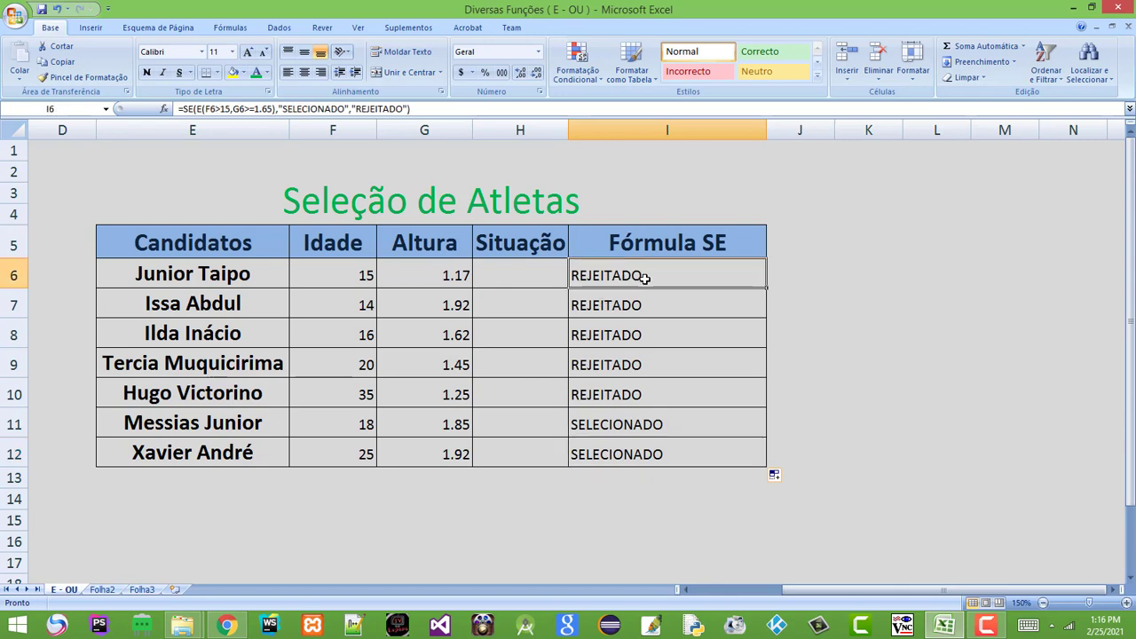
- Replace the nested E function with OU in the SE formula in I6, keeping its age and height conditions
{"action": "left_click", "coordinate": [632, 278]}
{"action": "double_click", "coordinate": [635, 277]}
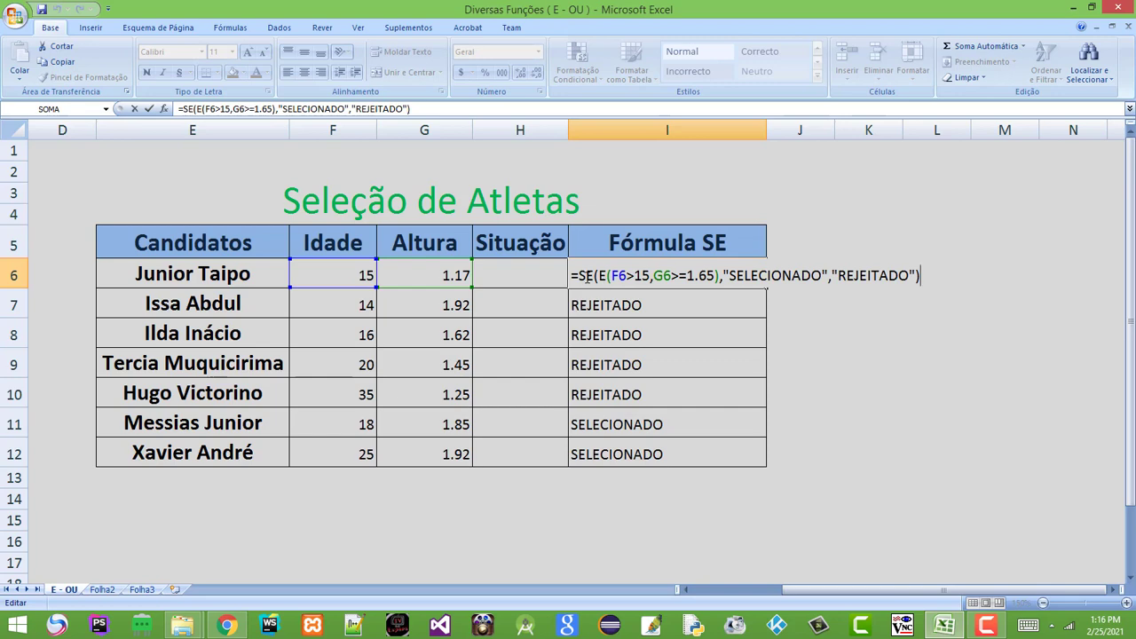
{"action": "left_click", "coordinate": [602, 277]}
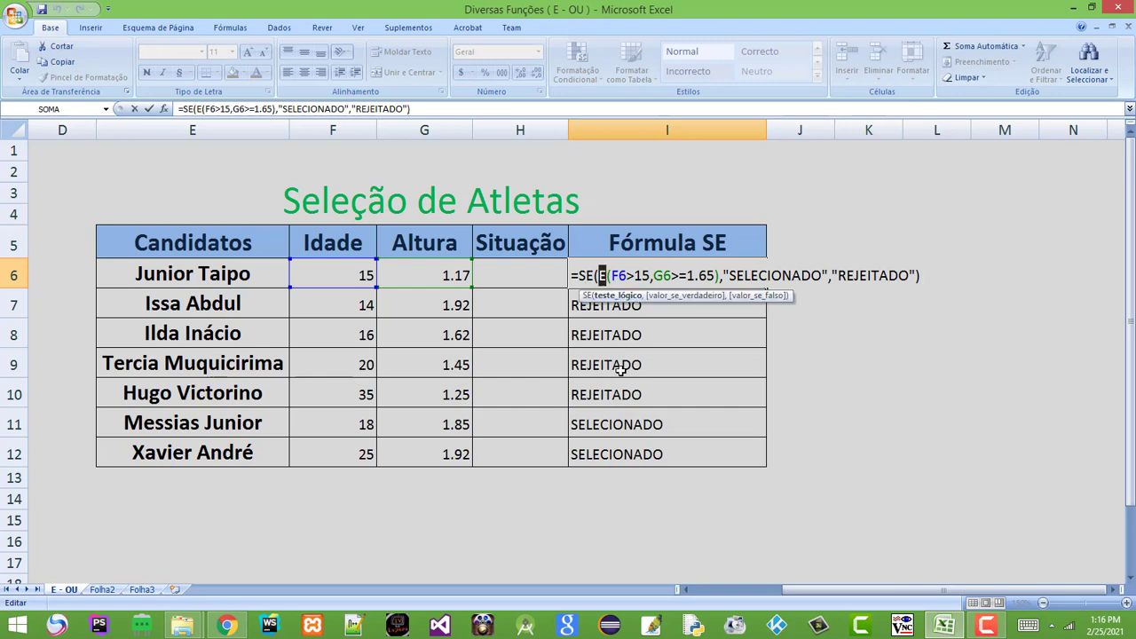
{"action": "type", "text": "O"}
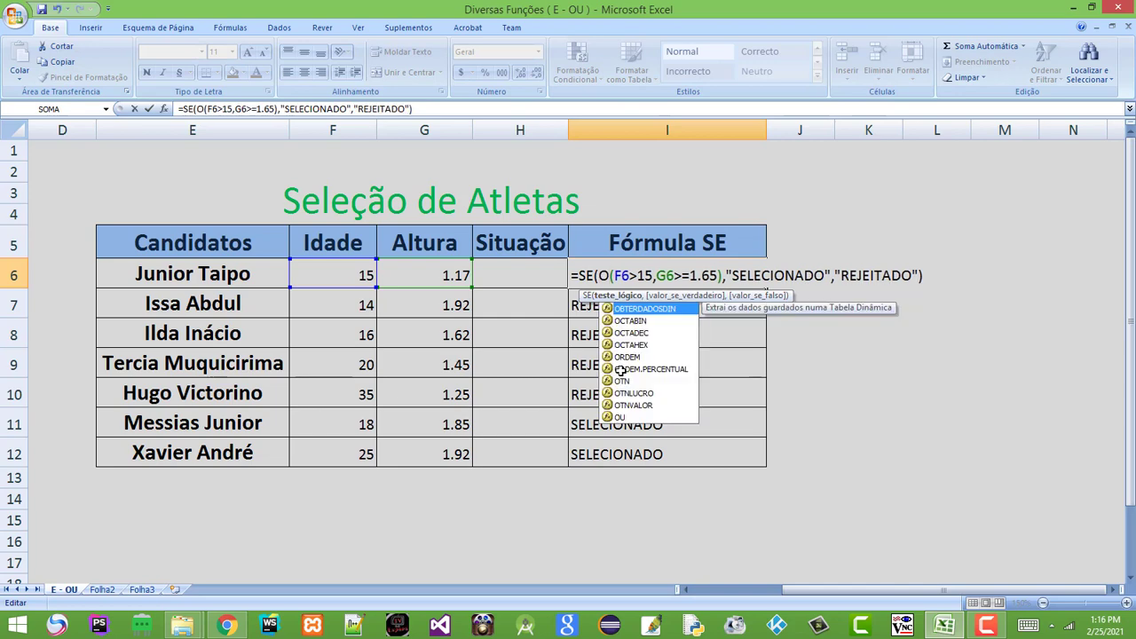
{"action": "type", "text": "U"}
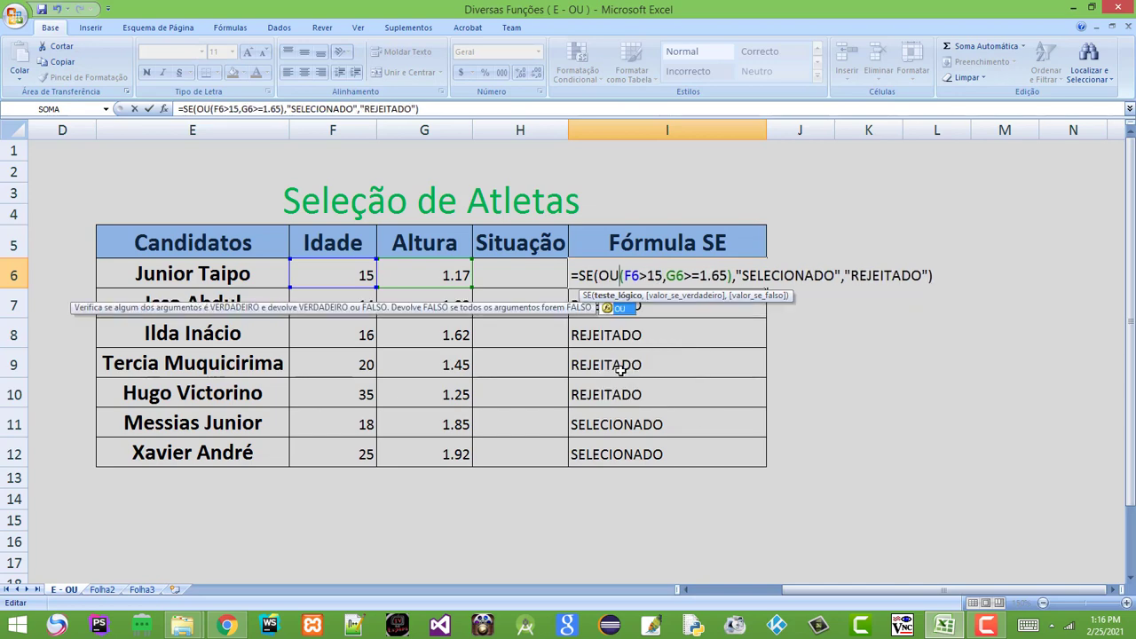
{"action": "left_click", "coordinate": [629, 277]}
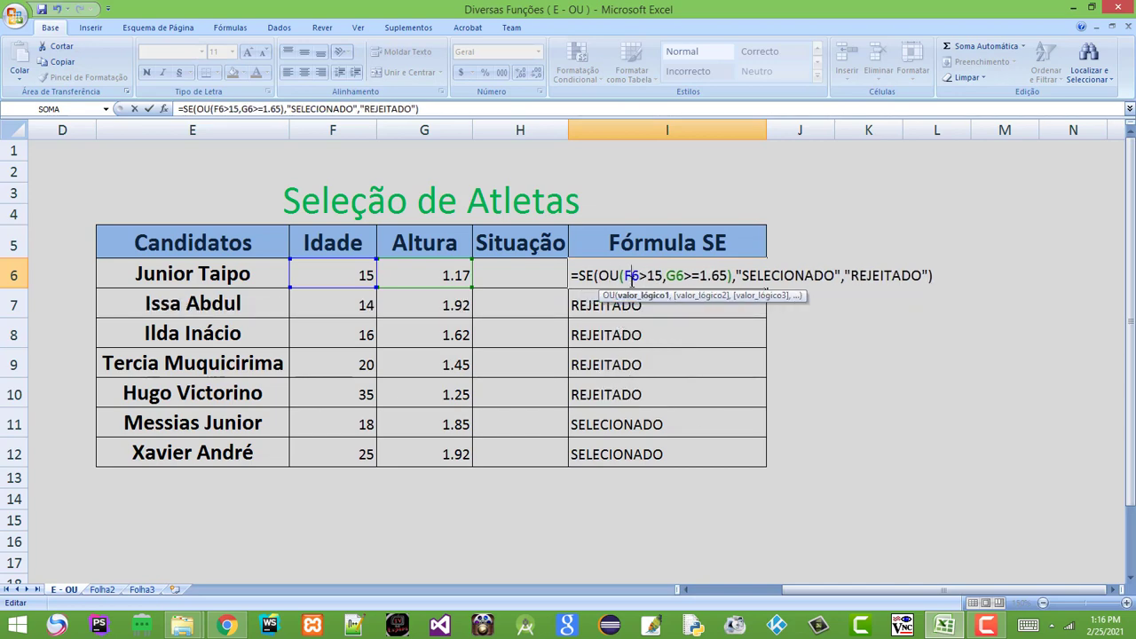
{"action": "key", "text": "Return"}
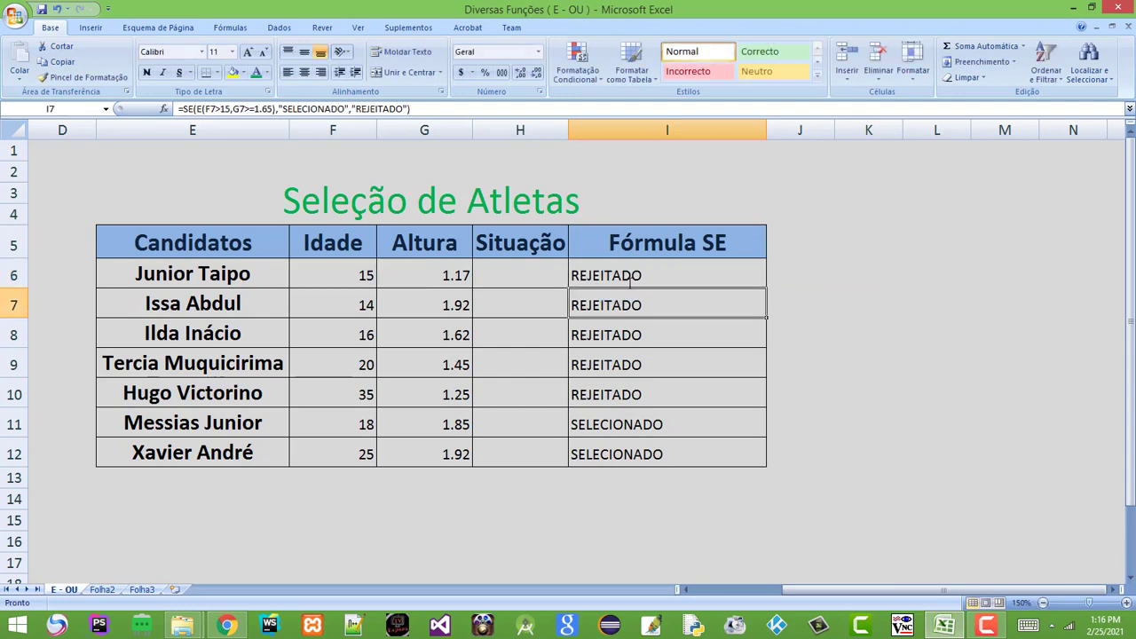
- Fill the SE formula with the nested OU from I6 down to I12
{"action": "left_click", "coordinate": [684, 278]}
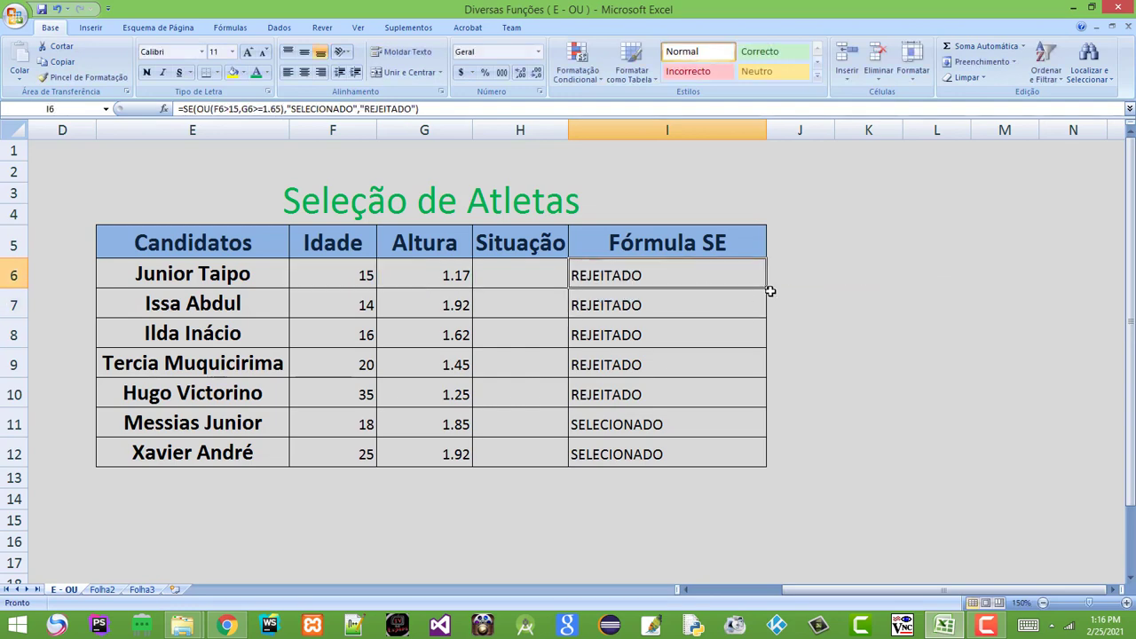
{"action": "left_click_drag", "start_coordinate": [766, 289], "coordinate": [751, 473]}
{"action": "left_click", "coordinate": [625, 360]}
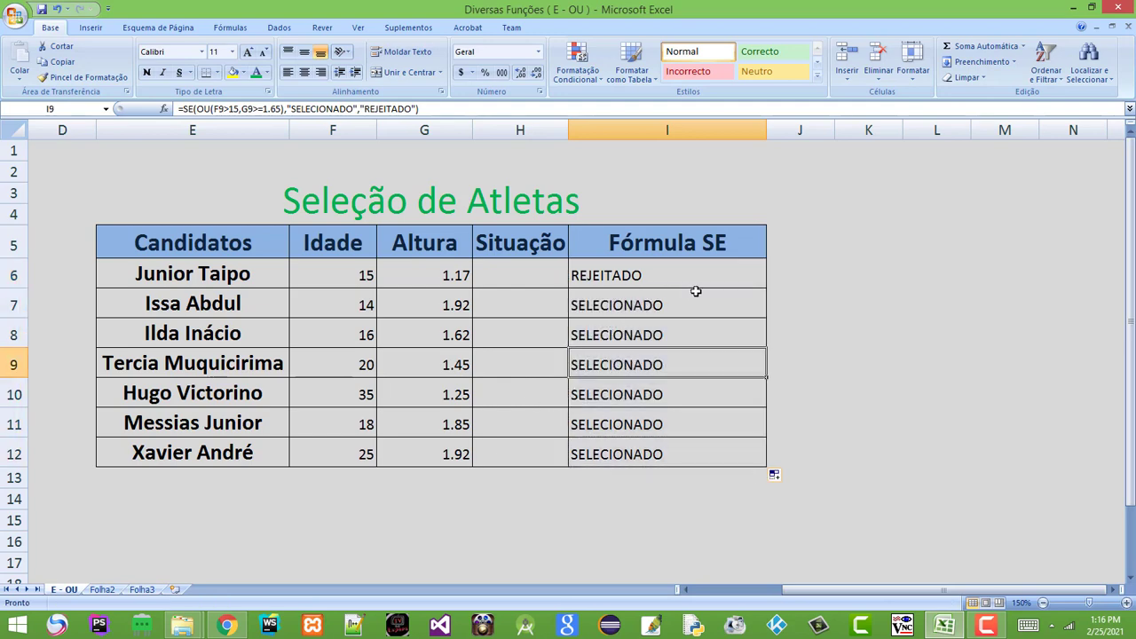
- Review the OU-based SE results and their formulas in rows 6 to 11 of the Fórmula SE column
{"action": "left_click", "coordinate": [651, 276]}
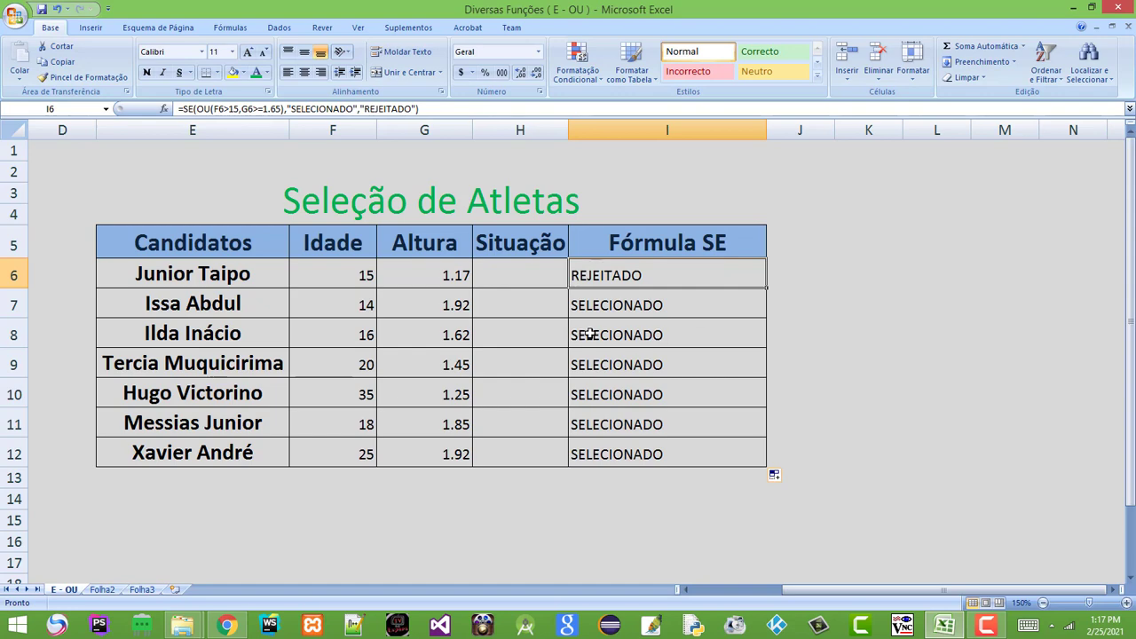
{"action": "left_click", "coordinate": [637, 306]}
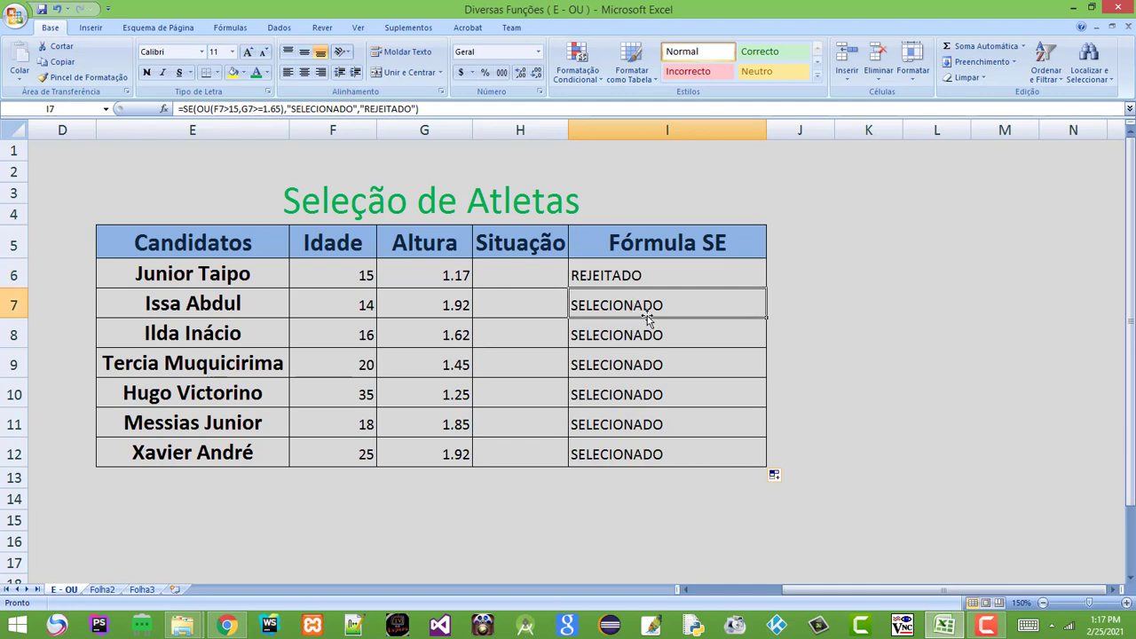
{"action": "left_click", "coordinate": [663, 278]}
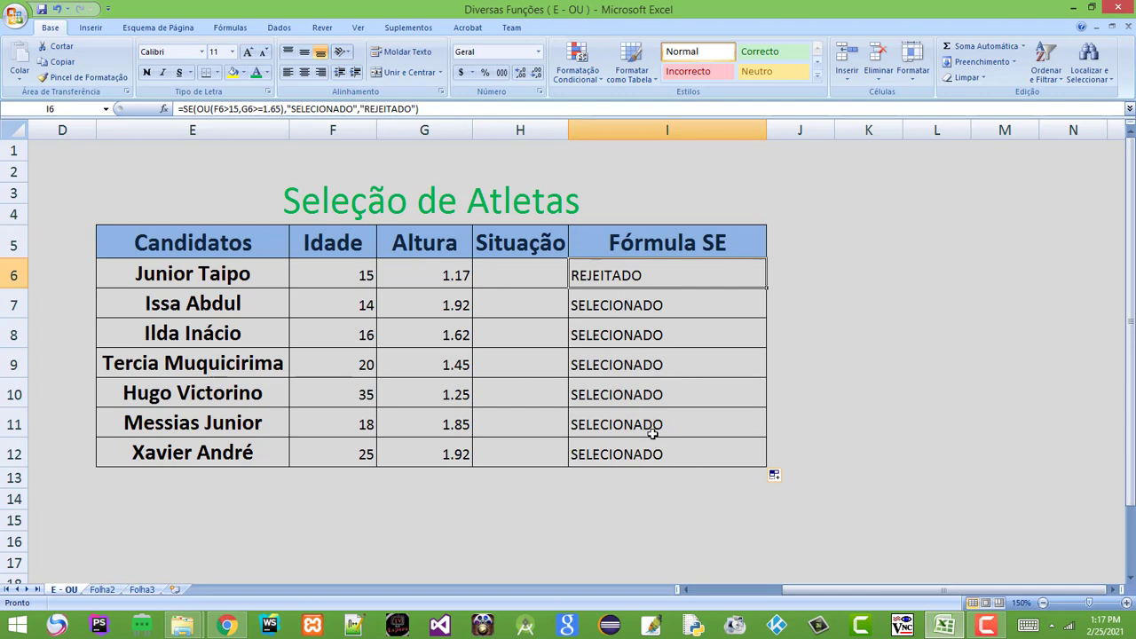
{"action": "left_click_drag", "start_coordinate": [654, 322], "coordinate": [661, 424]}
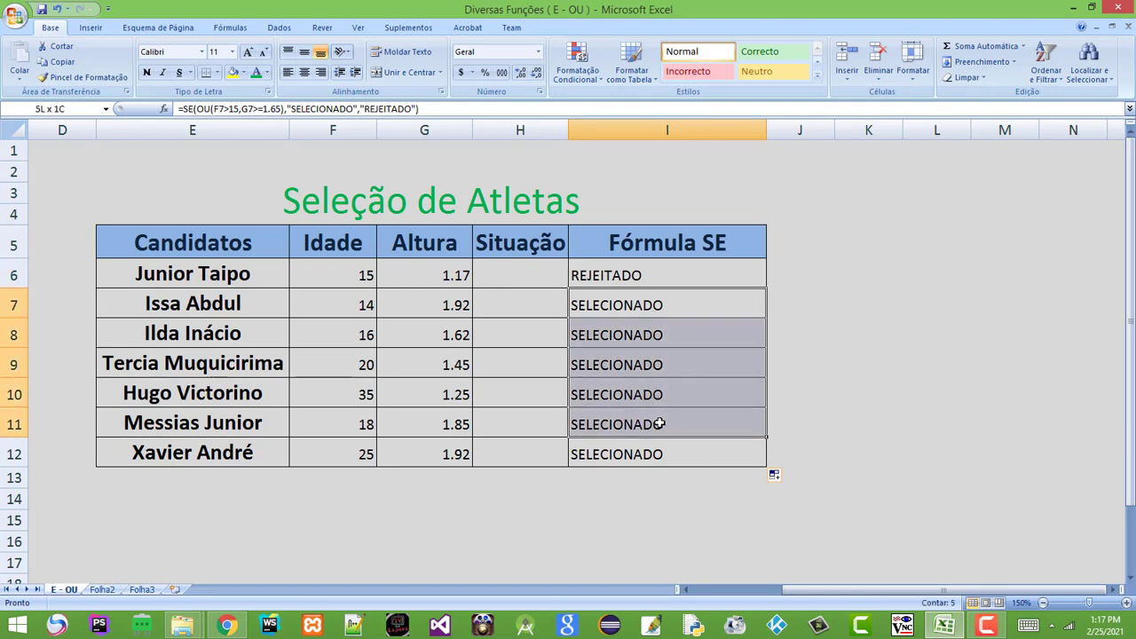
{"action": "left_click", "coordinate": [623, 305]}
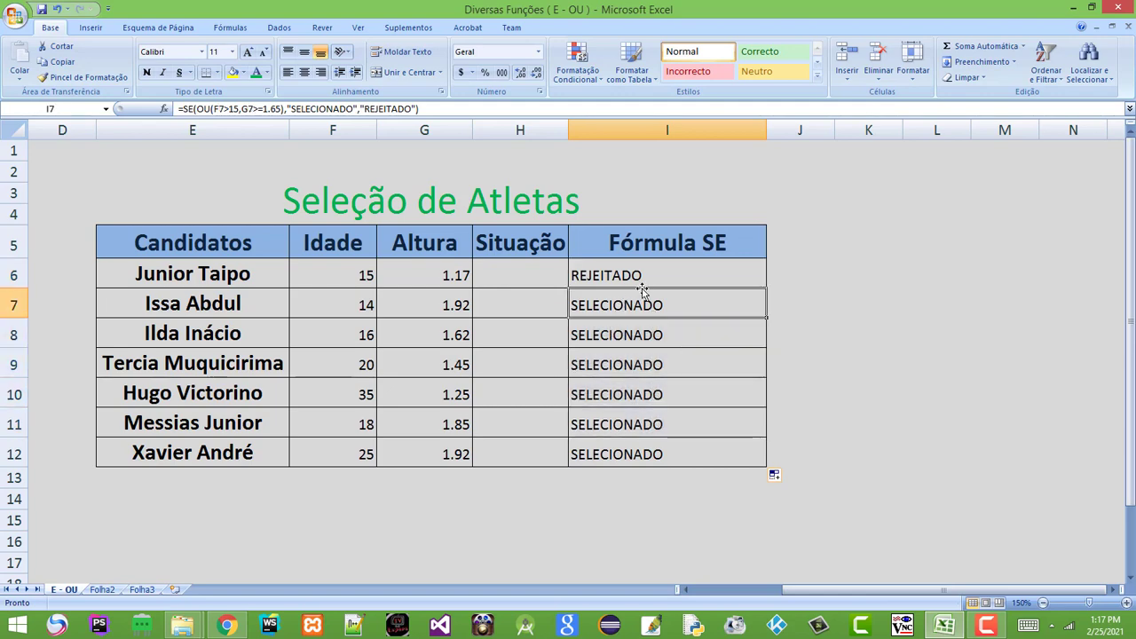
{"action": "left_click", "coordinate": [651, 331]}
{"action": "left_click", "coordinate": [636, 388]}
{"action": "left_click", "coordinate": [643, 427]}
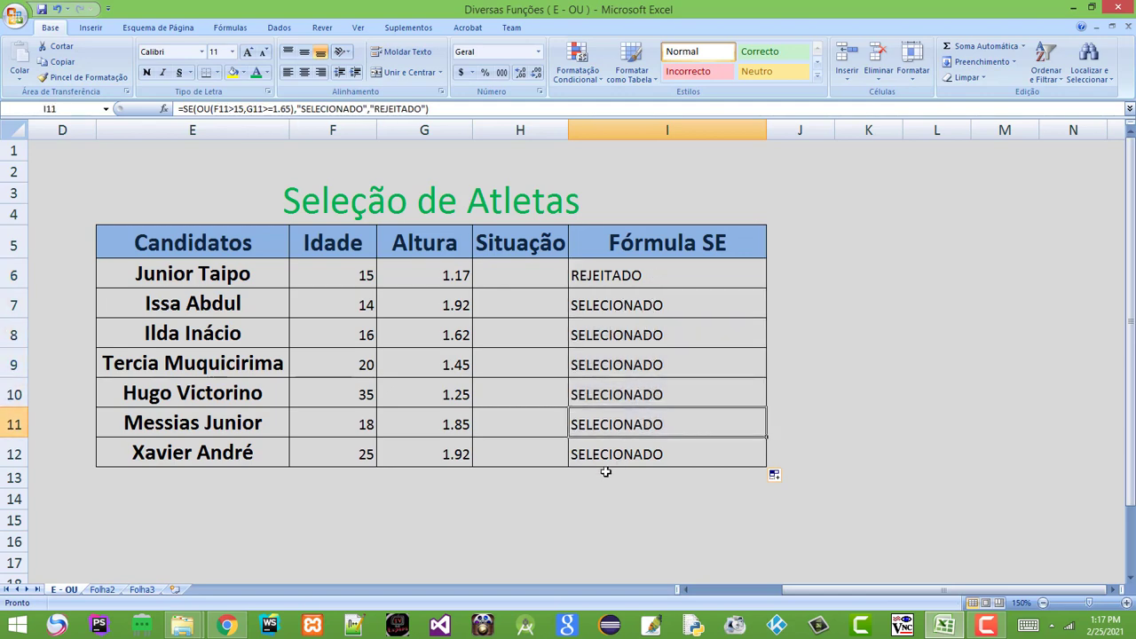
- Compare the Idade and Altura in rows 6 and 7 with their OU-based results, and review the results in rows 10 to 12
{"action": "left_click", "coordinate": [364, 309]}
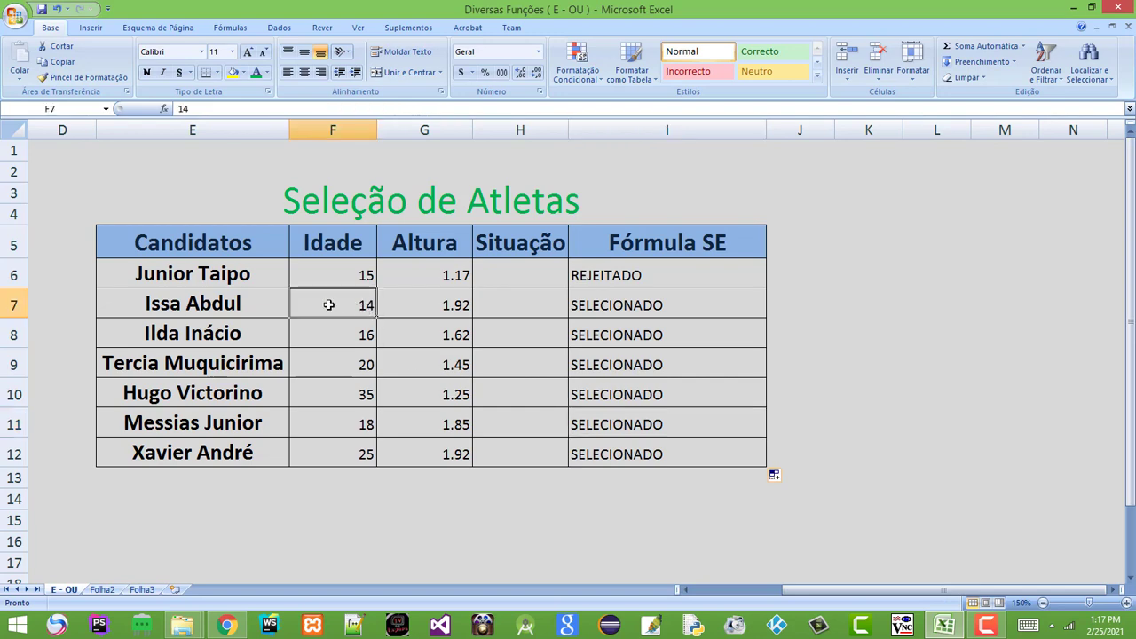
{"action": "left_click", "coordinate": [349, 274]}
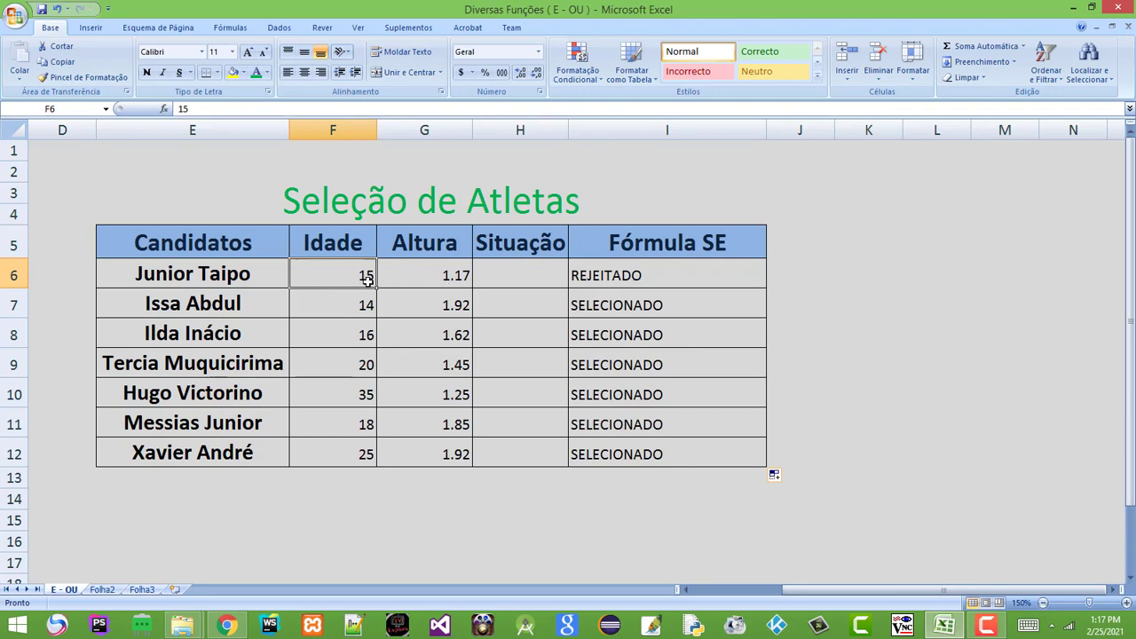
{"action": "left_click", "coordinate": [441, 275]}
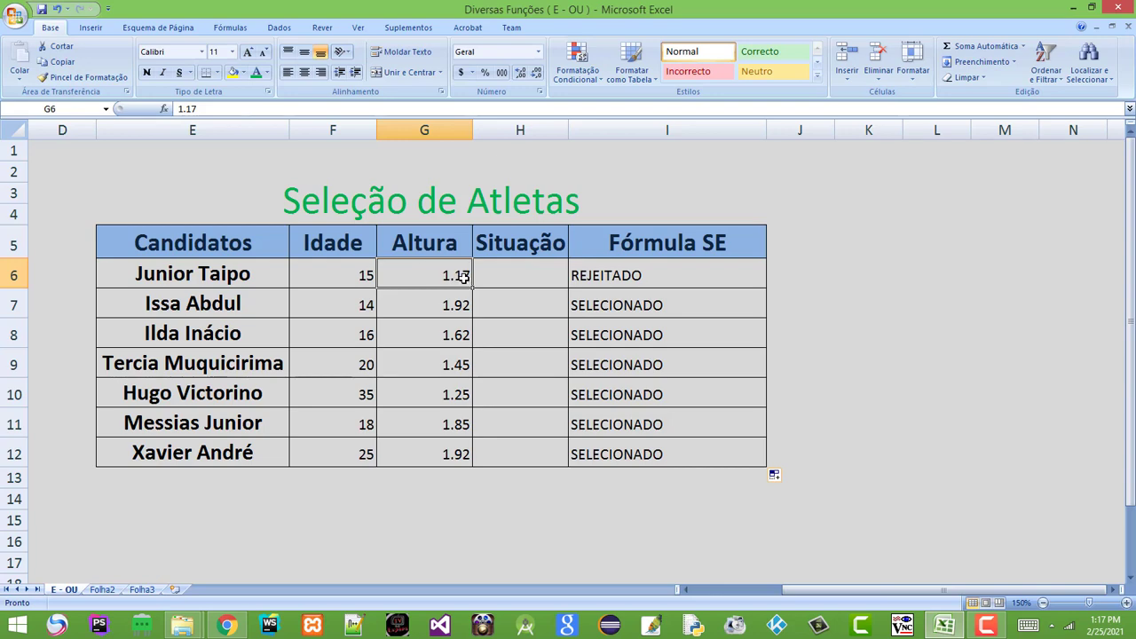
{"action": "left_click", "coordinate": [361, 305]}
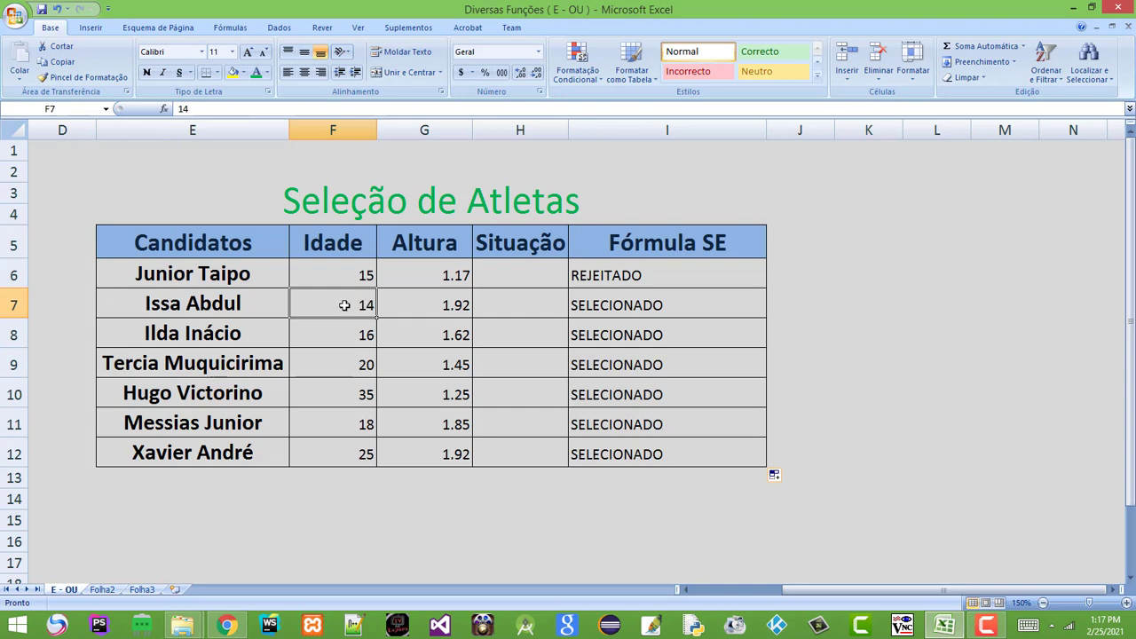
{"action": "left_click", "coordinate": [455, 304]}
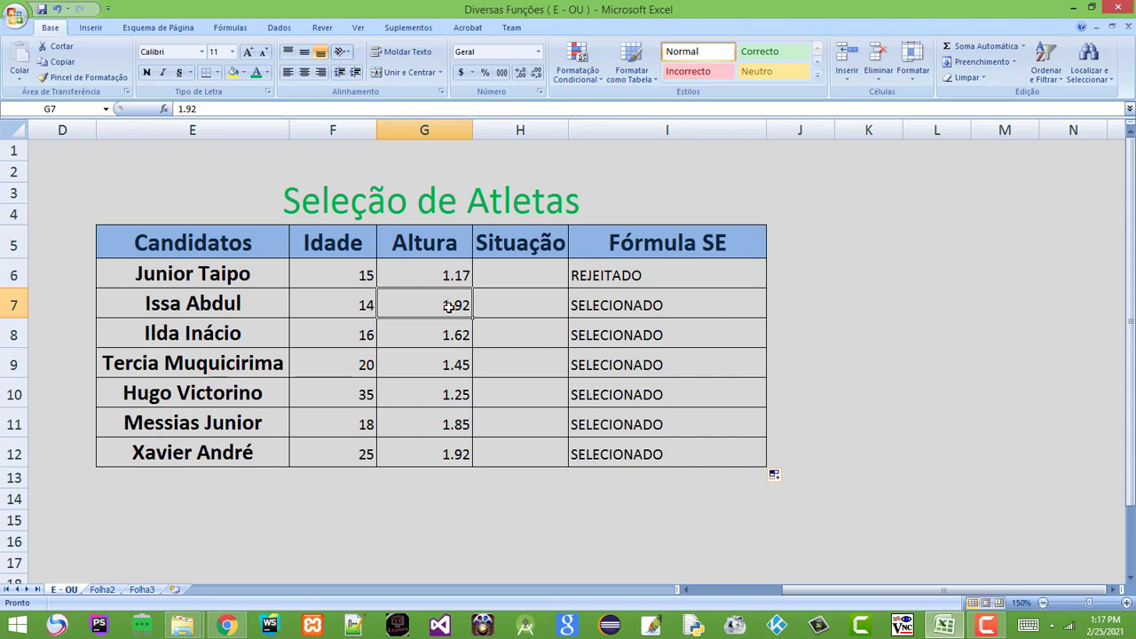
{"action": "left_click", "coordinate": [608, 306]}
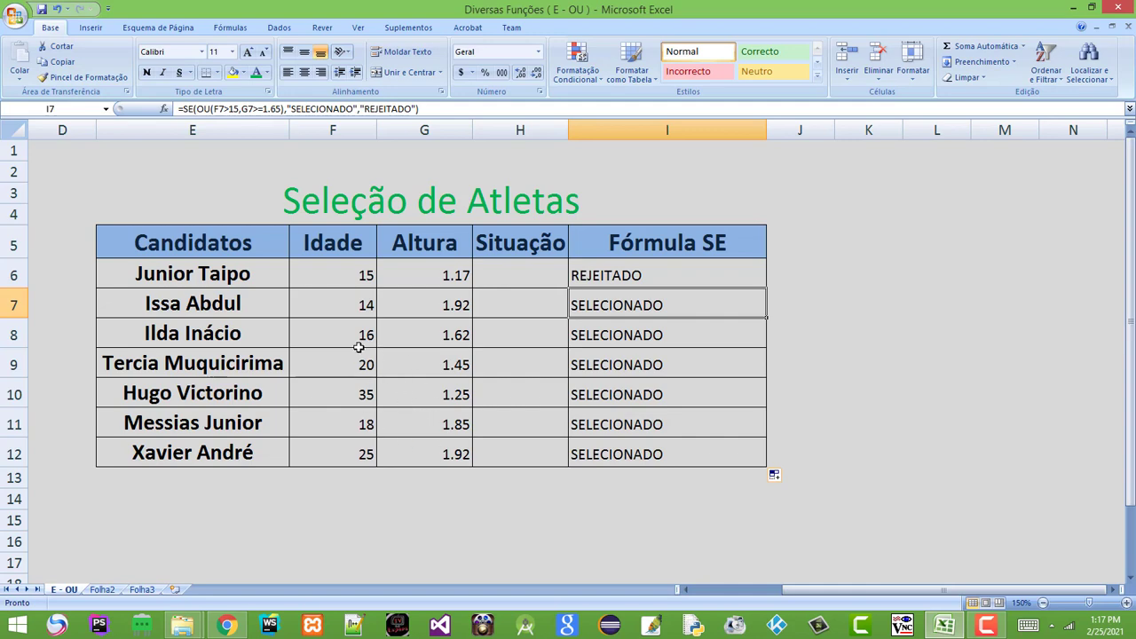
{"action": "left_click", "coordinate": [660, 398]}
{"action": "left_click", "coordinate": [662, 428]}
{"action": "left_click", "coordinate": [670, 450]}
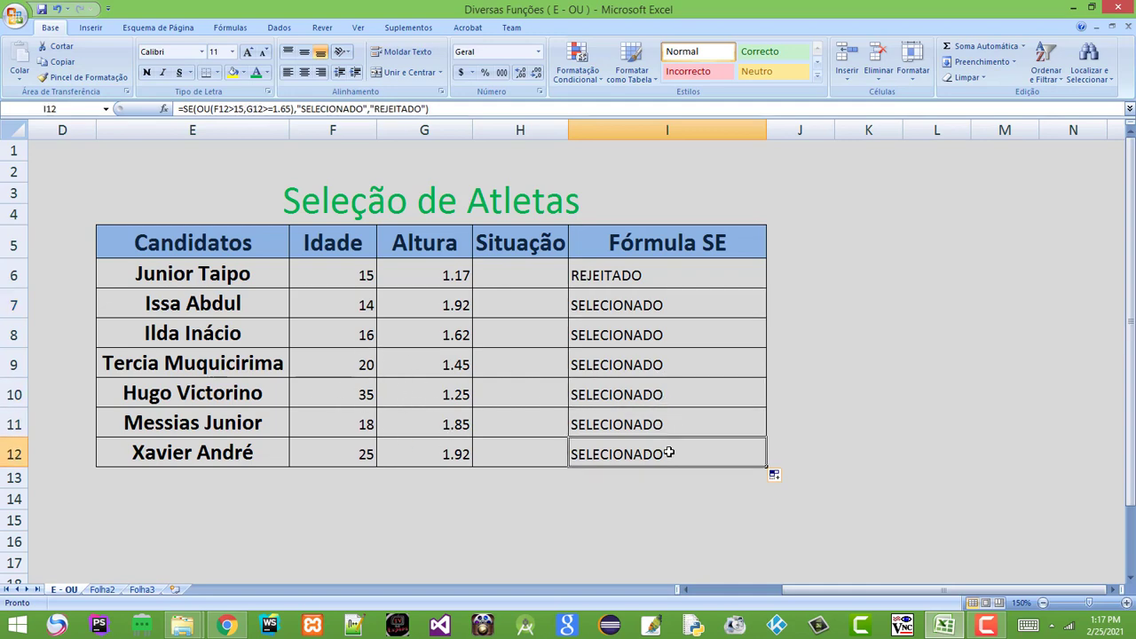